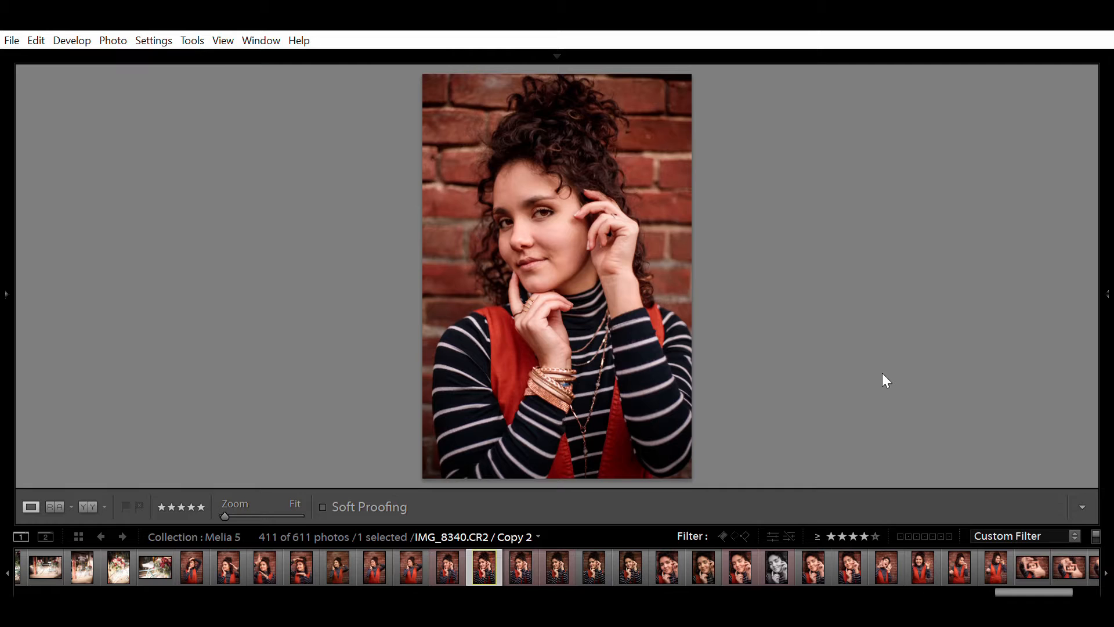
- Move along the filmstrip to IMG_8340.CR2 / Copy 2, the darker, muted version
{"action": "key", "text": "Right"}
{"action": "key", "text": "Right"}
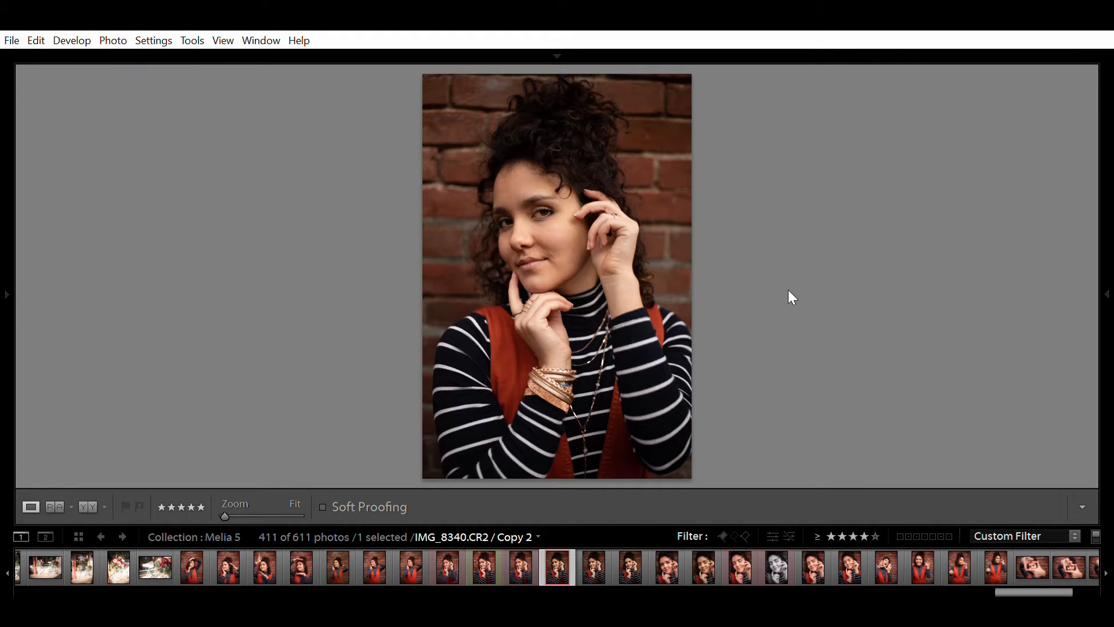
- Flip between the original IMG_8340.CR2 and Copy 2 in the filmstrip to compare them
{"action": "left_click", "coordinate": [526, 557]}
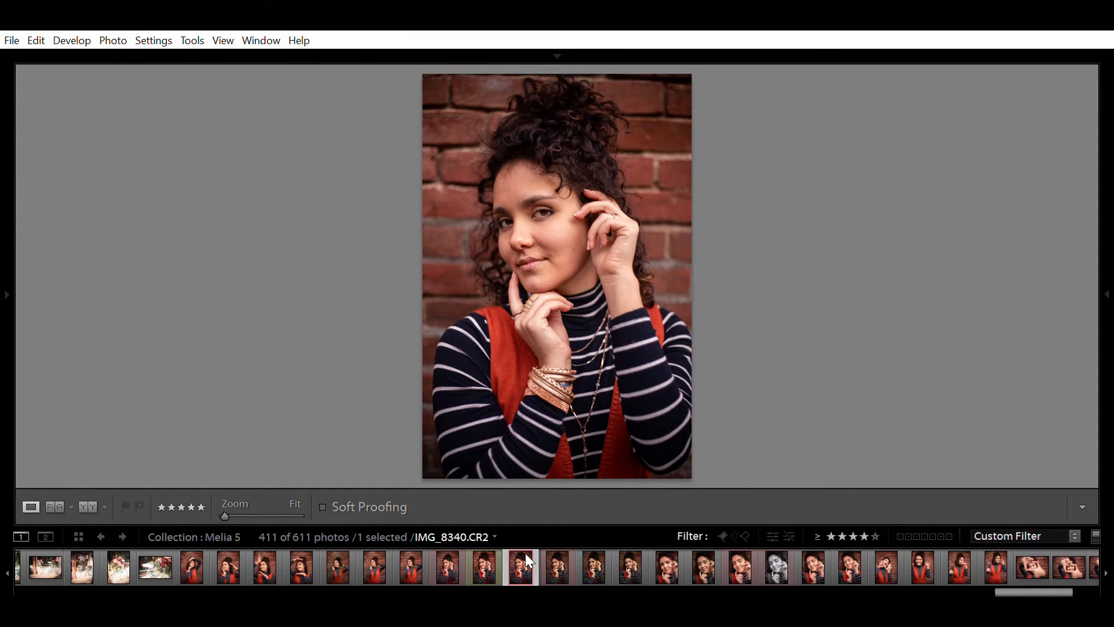
{"action": "left_click", "coordinate": [553, 559]}
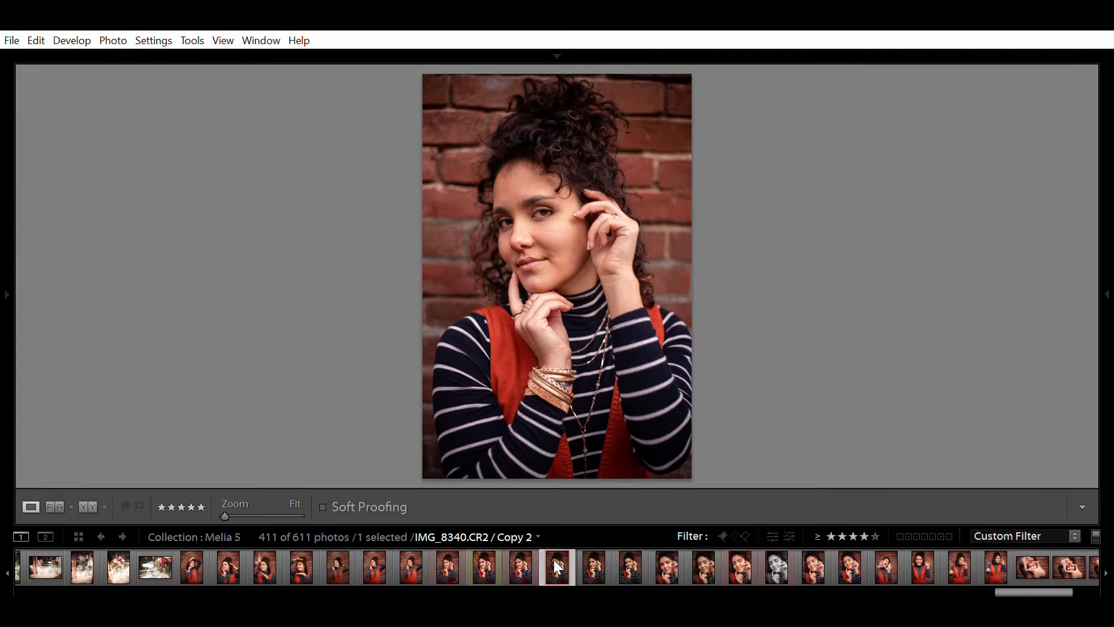
{"action": "left_click", "coordinate": [522, 558]}
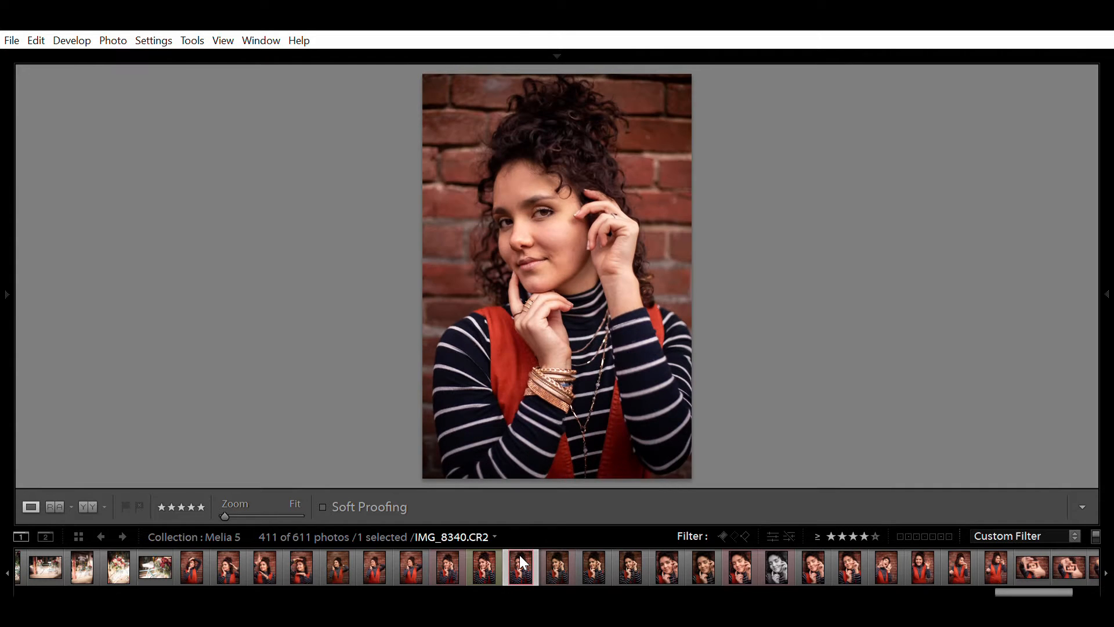
{"action": "left_click", "coordinate": [490, 557]}
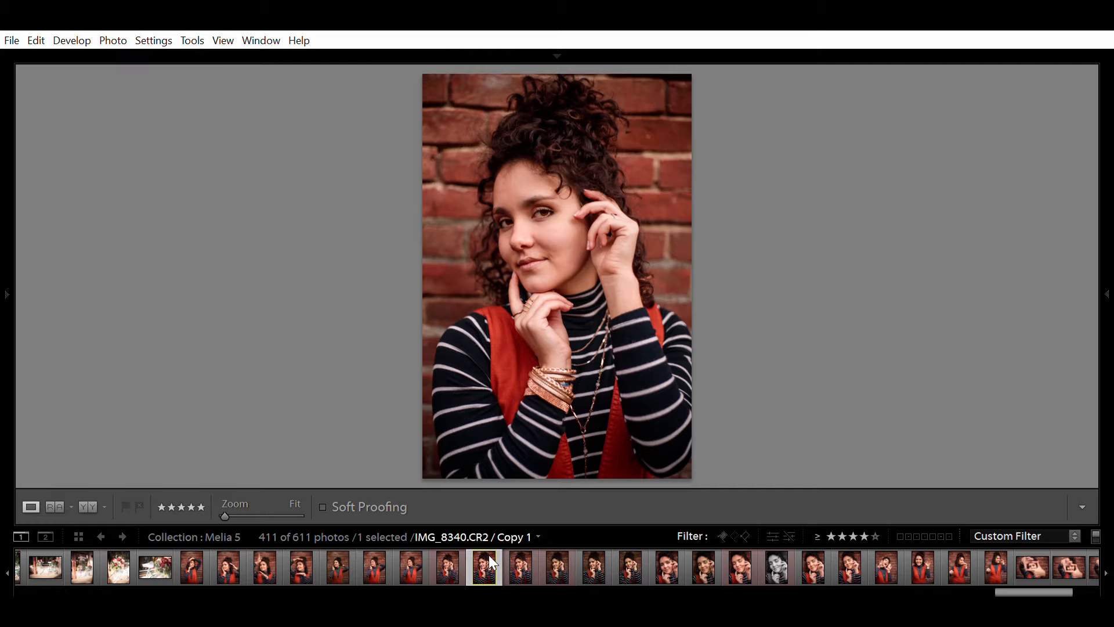
- Select the unedited Copy 1 and show it with its Develop editing panels
{"action": "left_click", "coordinate": [519, 562]}
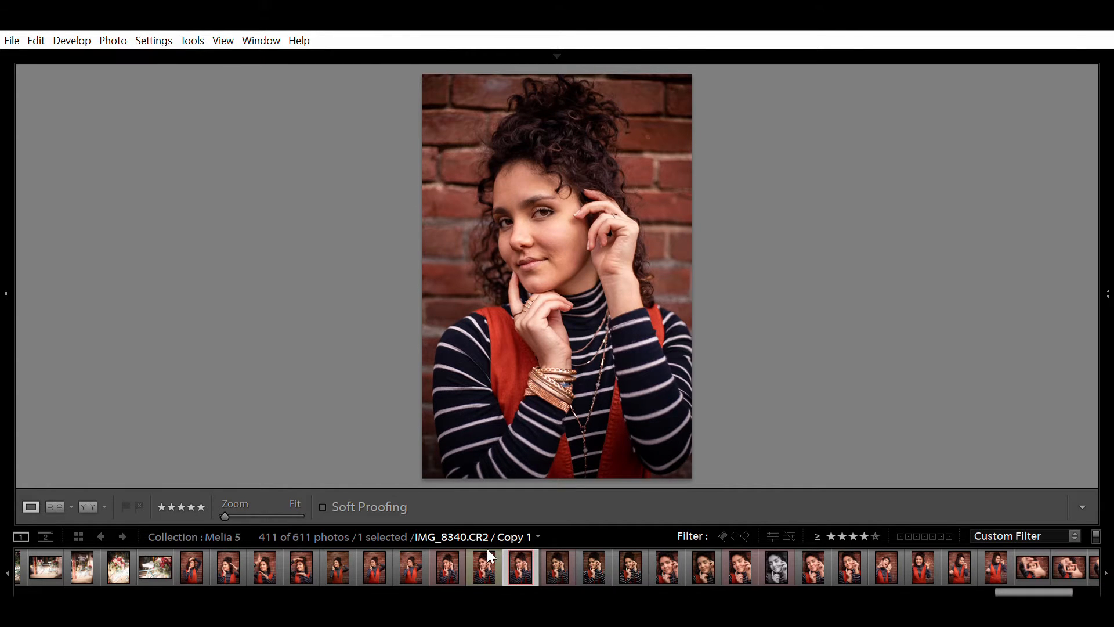
{"action": "left_click", "coordinate": [488, 551]}
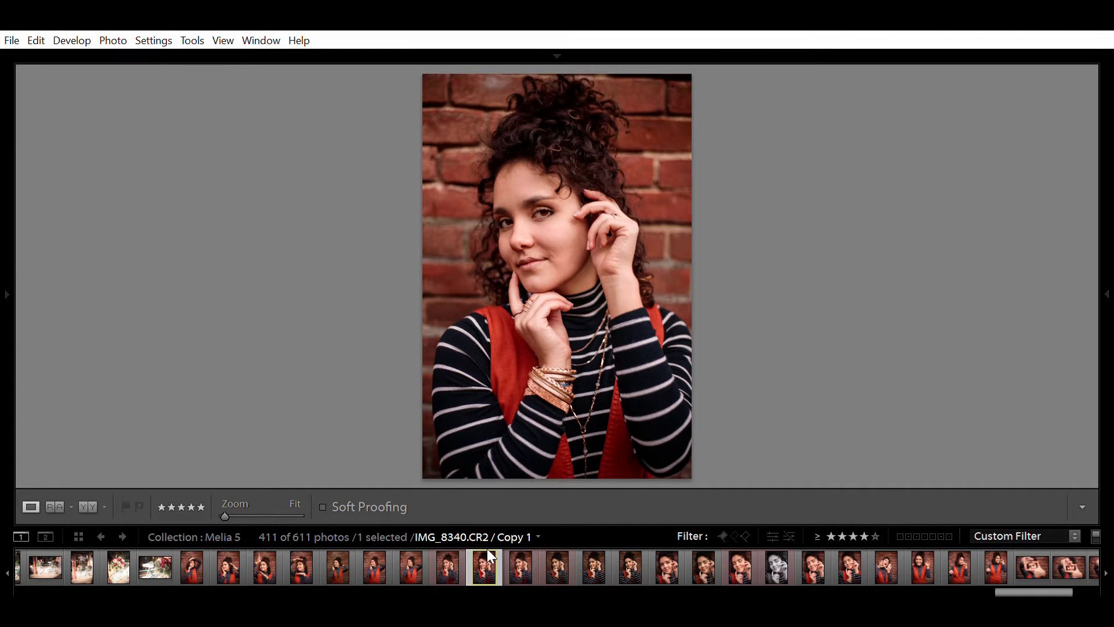
{"action": "key", "text": "Tab"}
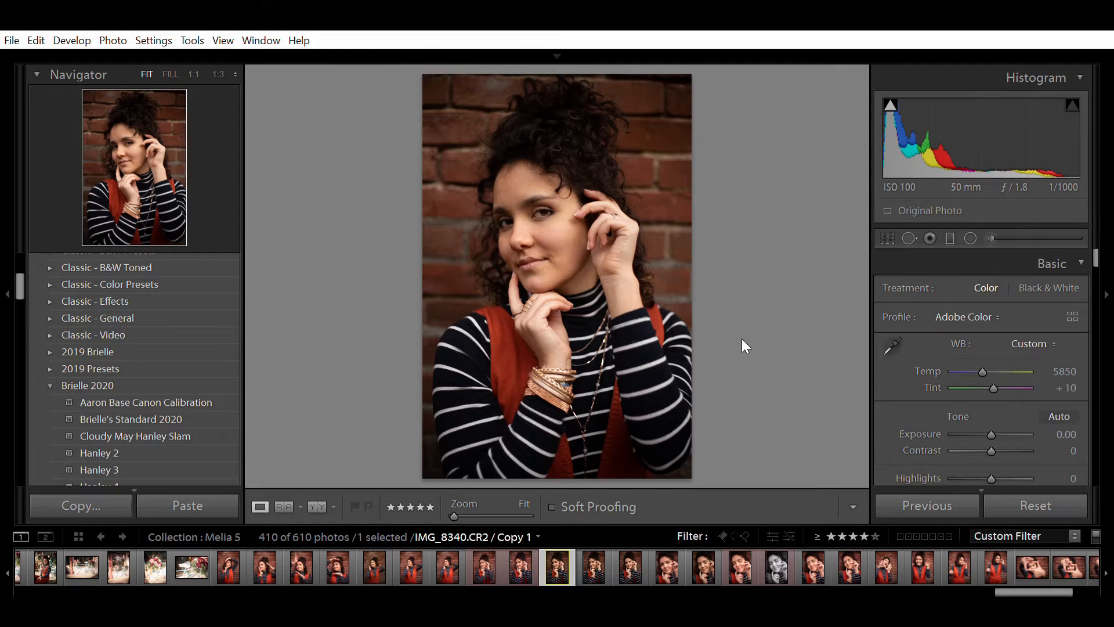
- Apply the Standard 2020 preset, then set Exposure to +0.40 and Contrast to +25
{"action": "left_click", "coordinate": [228, 419]}
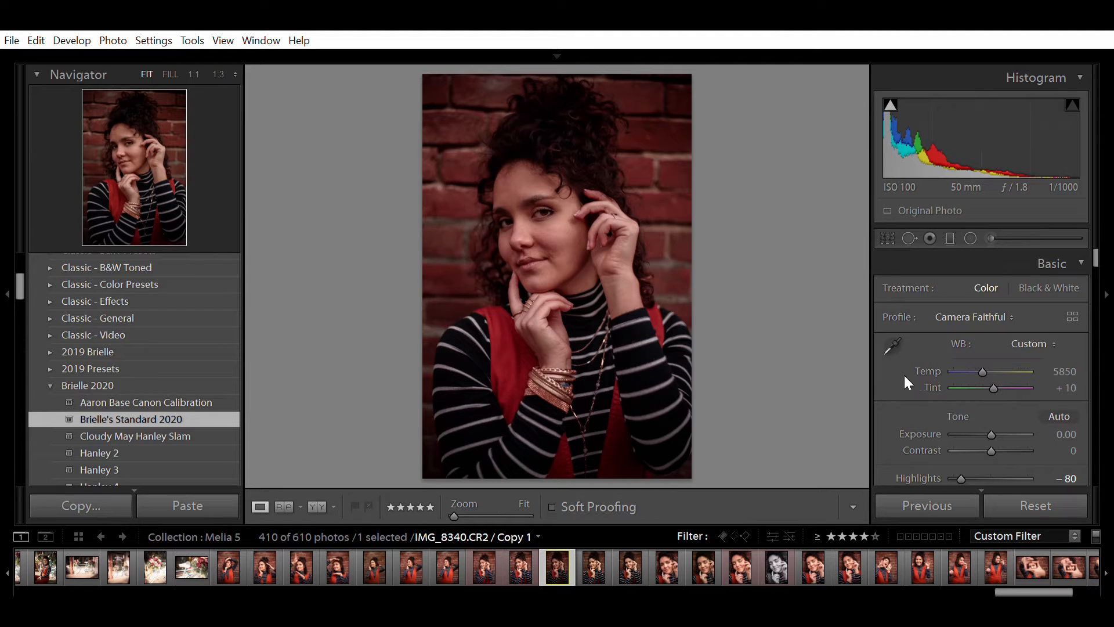
{"action": "left_click", "coordinate": [1070, 434]}
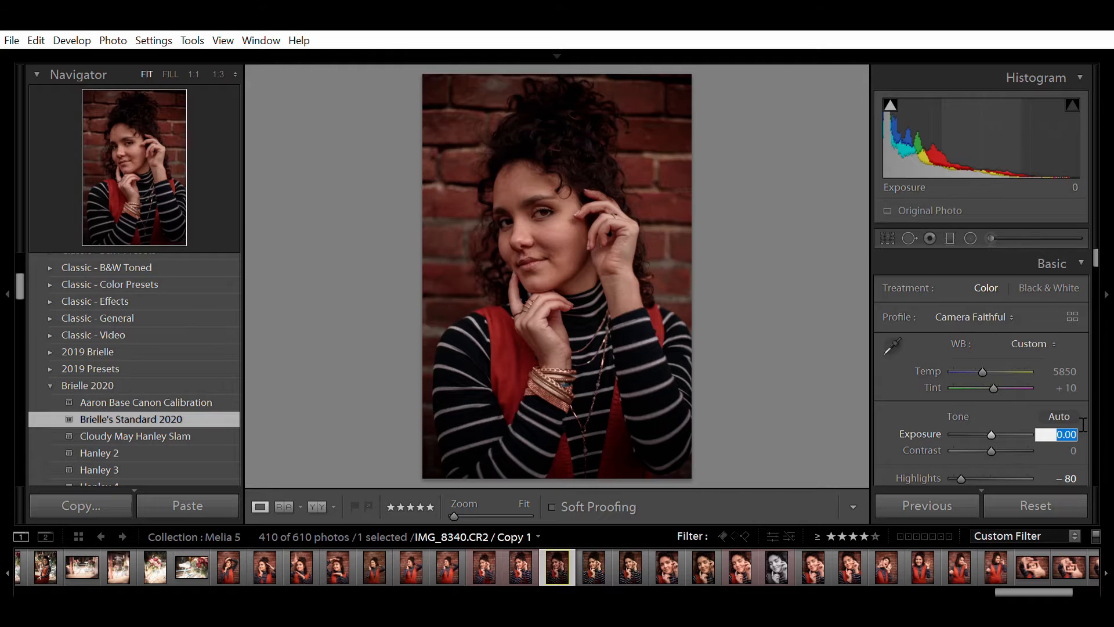
{"action": "key", "text": "Up"}
{"action": "key", "text": "Up"}
{"action": "key", "text": "Up"}
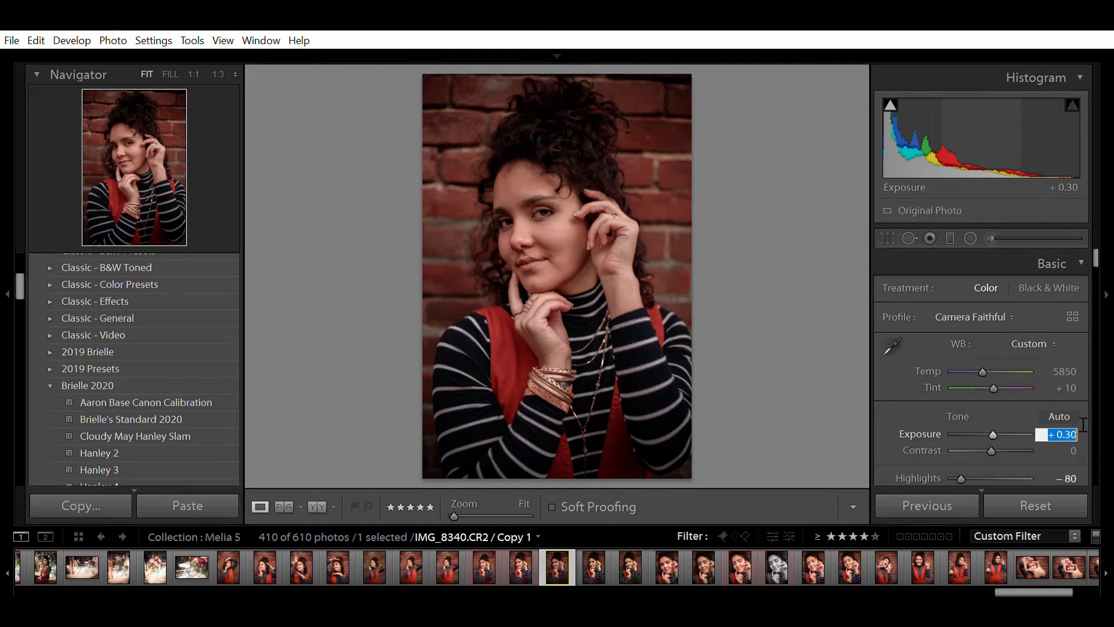
{"action": "key", "text": "Up"}
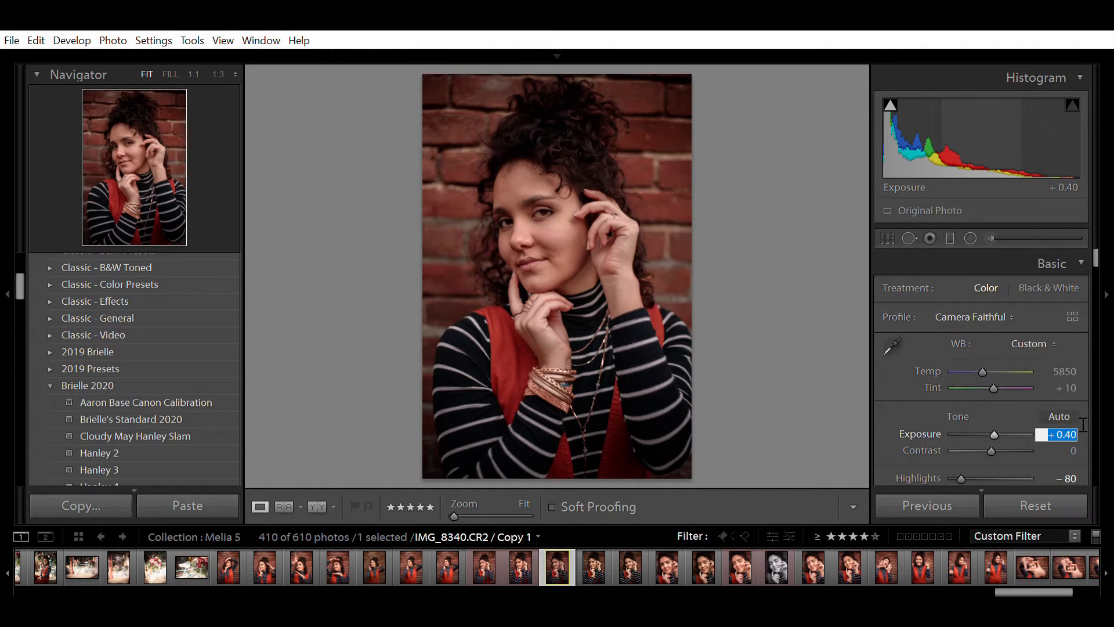
{"action": "key", "text": "Tab"}
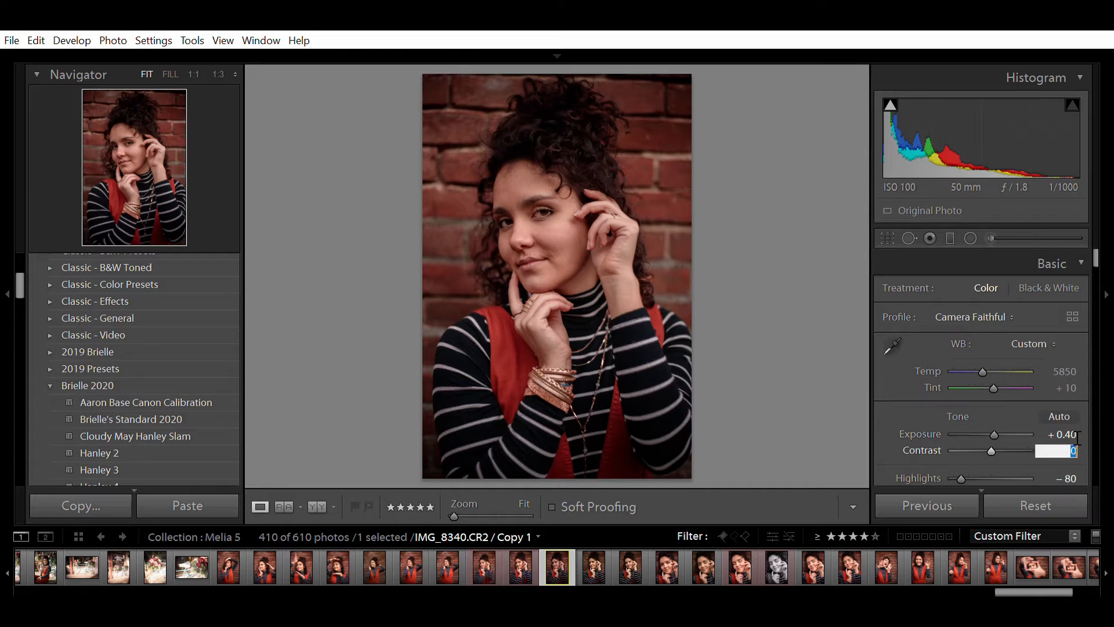
{"action": "type", "text": "25"}
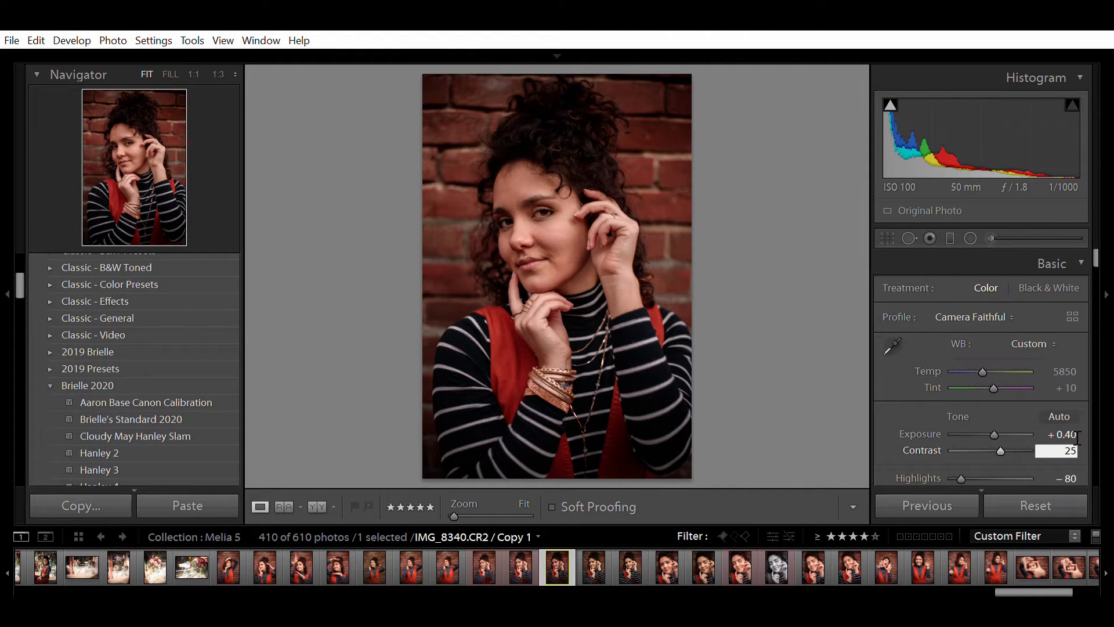
- Set the white balance to Tint +15 and Temperature 6000
{"action": "left_click", "coordinate": [1076, 387]}
{"action": "key", "text": "Up"}
{"action": "key", "text": "Up"}
{"action": "key", "text": "Up"}
{"action": "key", "text": "Up"}
{"action": "key", "text": "Up"}
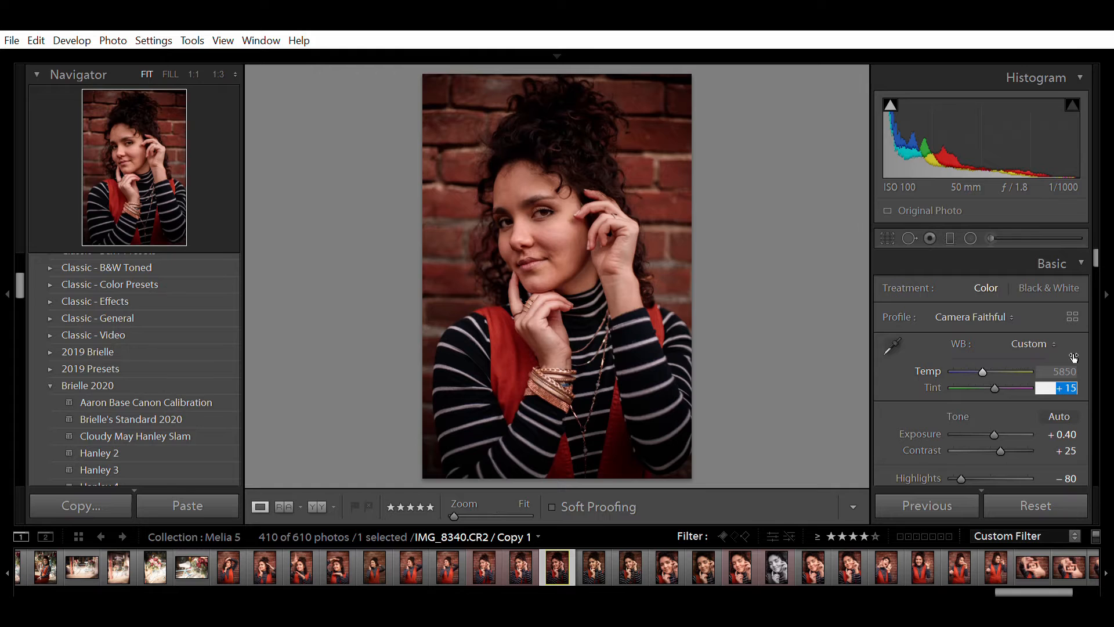
{"action": "key", "text": "shift+Tab"}
{"action": "key", "text": "Up"}
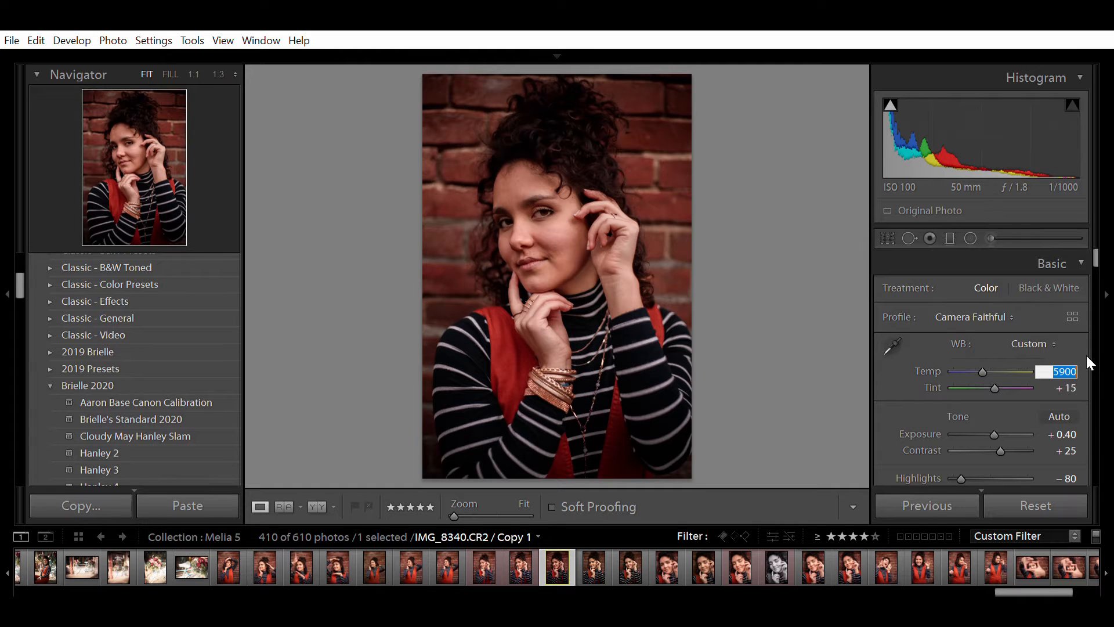
{"action": "key", "text": "Up"}
- Lift Shadows to +45, correcting a mistyped value
{"action": "scroll", "coordinate": [1086, 355], "scroll_direction": "down", "scroll_amount": 2}
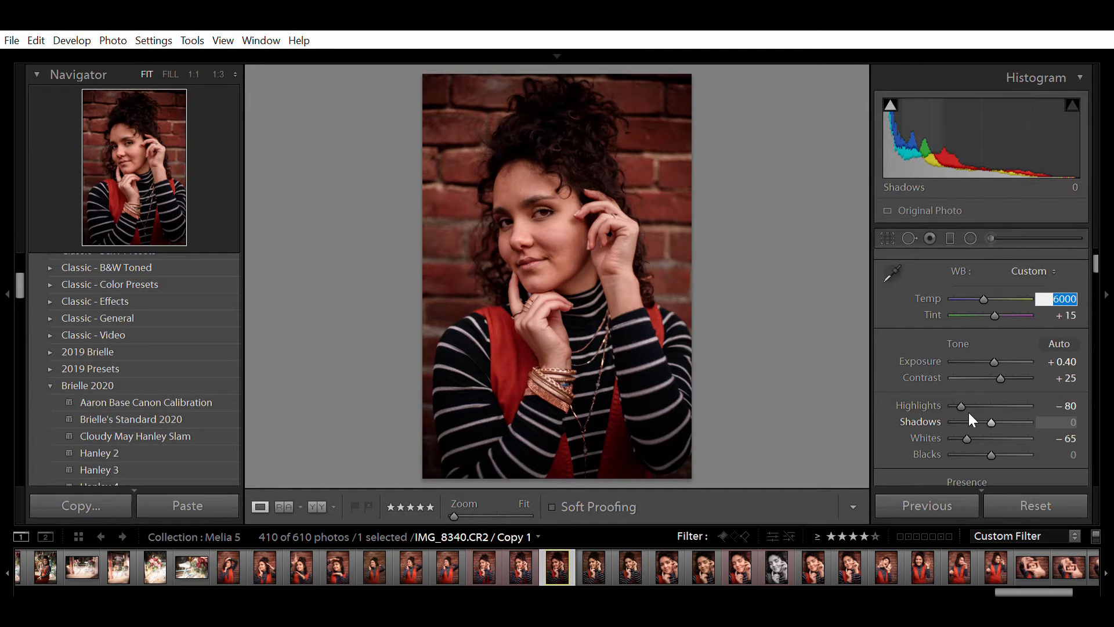
{"action": "left_click", "coordinate": [1062, 413]}
{"action": "type", "text": "35"}
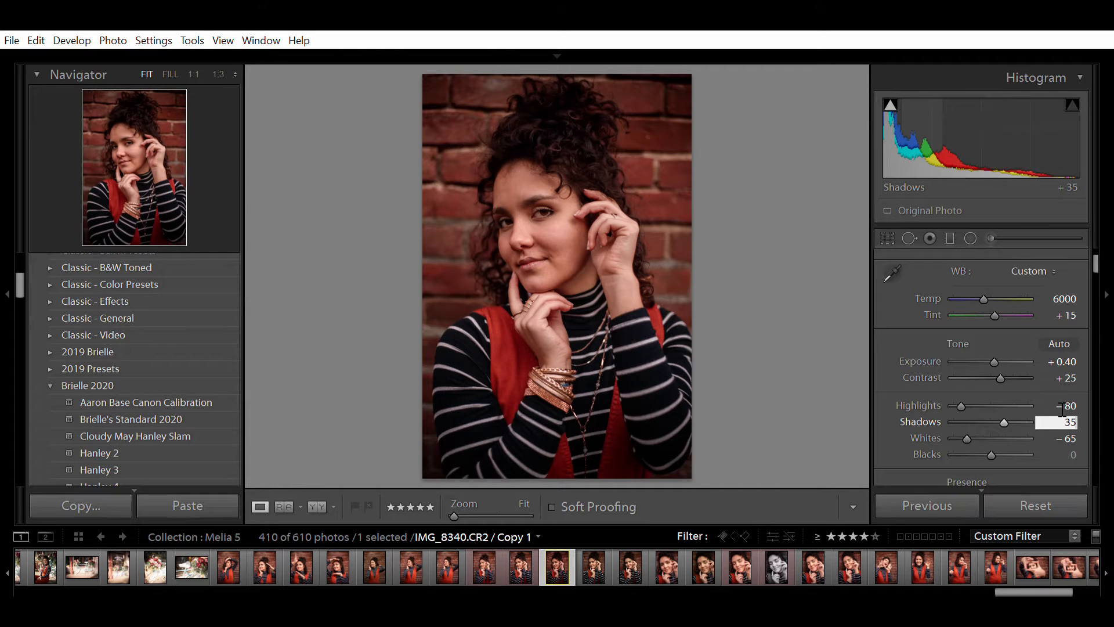
{"action": "type", "text": "45"}
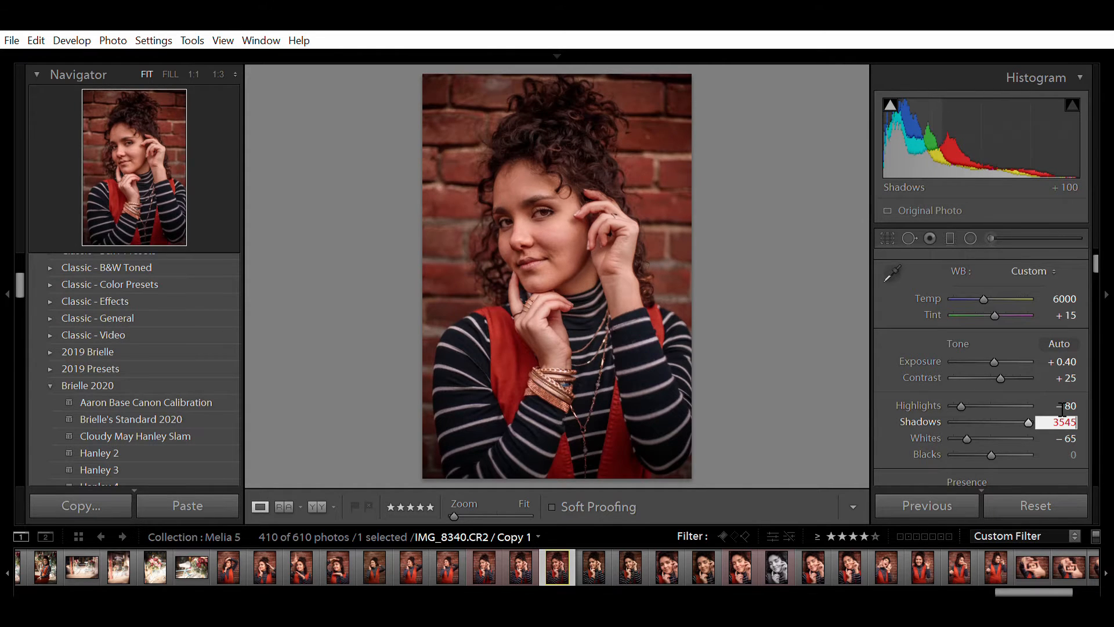
{"action": "key", "text": "BackSpace"}
{"action": "key", "text": "BackSpace"}
{"action": "key", "text": "BackSpace"}
{"action": "key", "text": "BackSpace"}
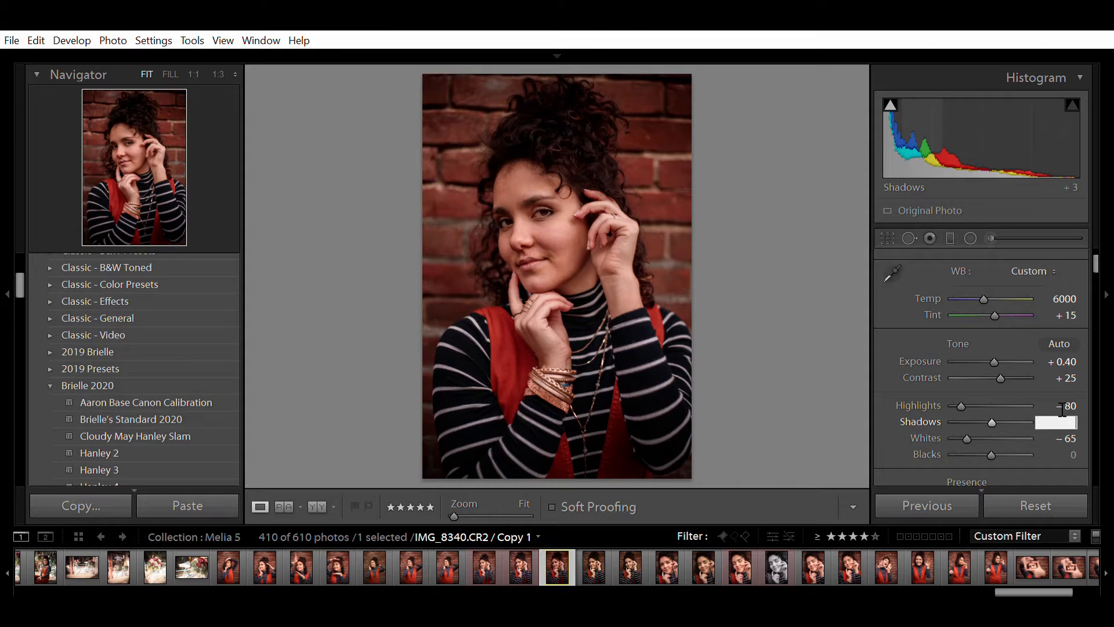
{"action": "type", "text": "45"}
{"action": "key", "text": "Return"}
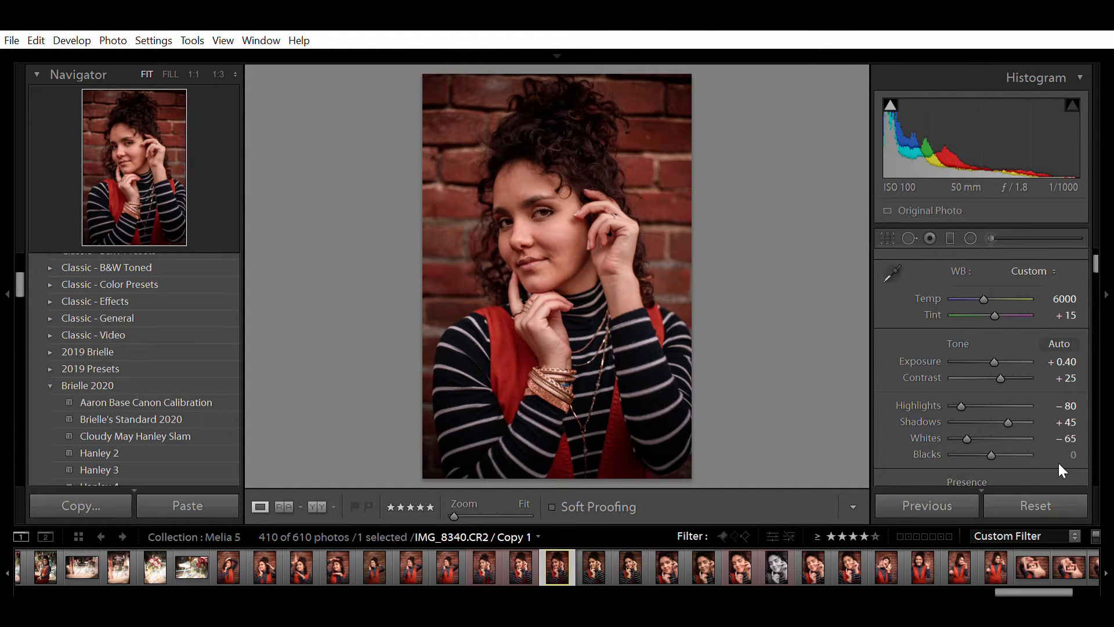
- Raise Saturation from -5 to -3
{"action": "scroll", "coordinate": [1074, 454], "scroll_direction": "down", "scroll_amount": 3}
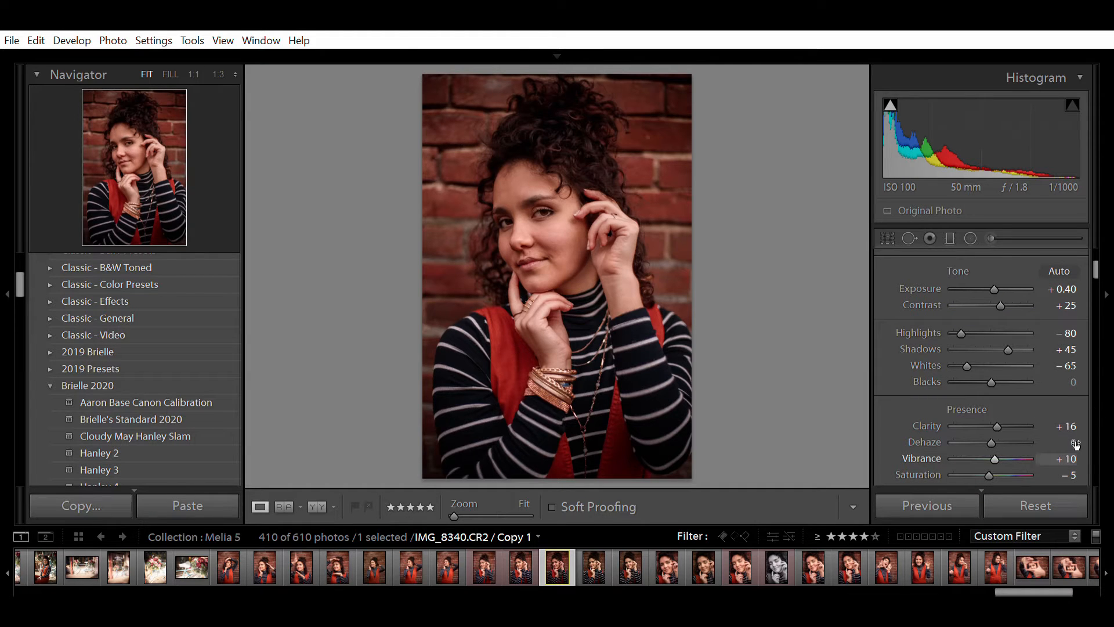
{"action": "left_click", "coordinate": [1072, 475]}
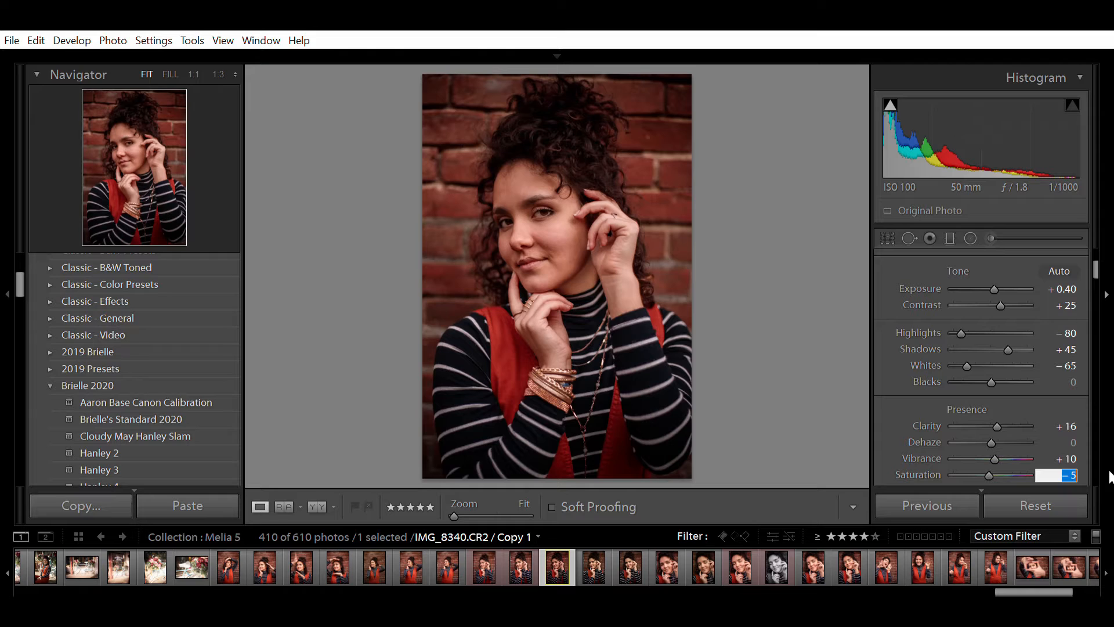
{"action": "key", "text": "Up"}
{"action": "key", "text": "Up"}
{"action": "scroll", "coordinate": [888, 406], "scroll_direction": "up", "scroll_amount": 2}
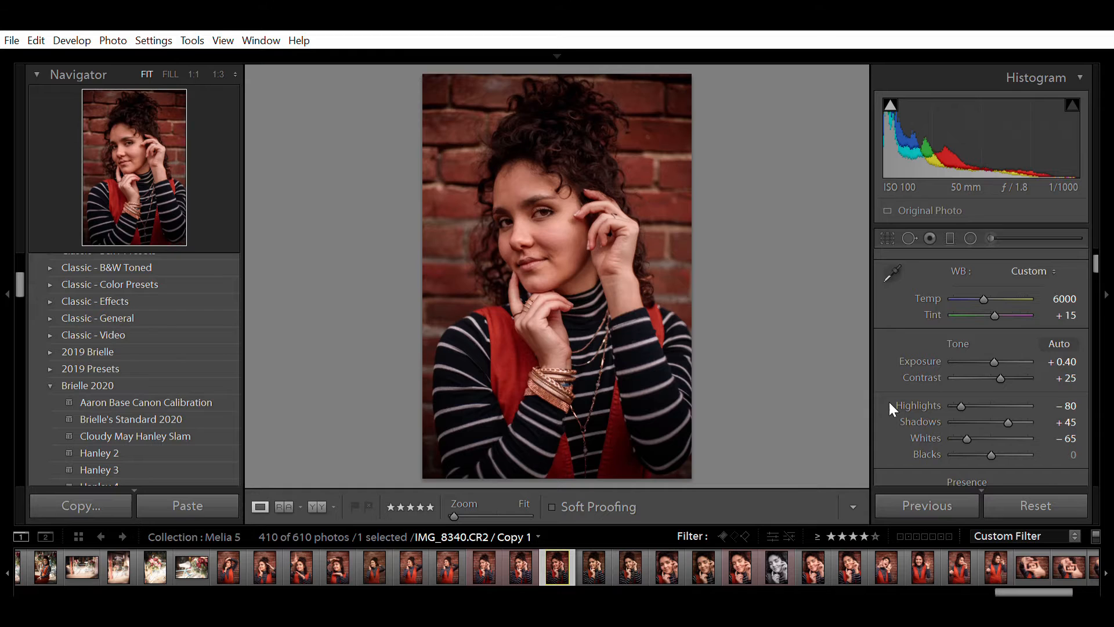
{"action": "scroll", "coordinate": [889, 405], "scroll_direction": "down", "scroll_amount": 8}
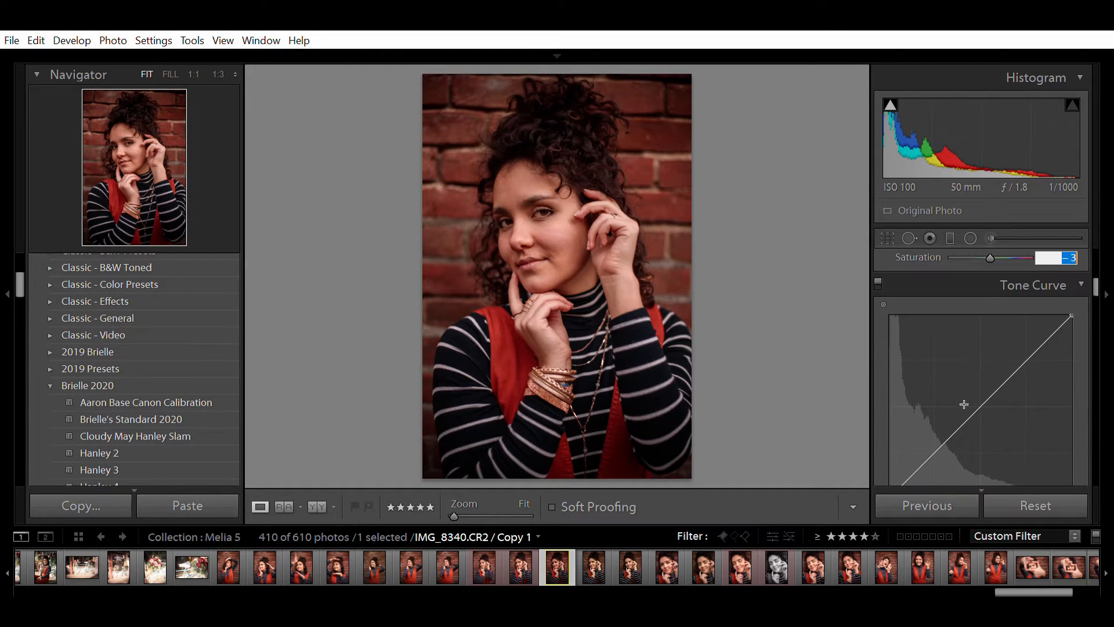
- Shift the Orange hue to -9 and the Yellow hue to -6
{"action": "scroll", "coordinate": [966, 403], "scroll_direction": "down", "scroll_amount": 6}
{"action": "left_click", "coordinate": [1068, 377]}
{"action": "key", "text": "Up"}
{"action": "key", "text": "Tab"}
{"action": "key", "text": "Up"}
{"action": "key", "text": "Up"}
- Set Orange luminance to +15 after previewing brighter and darker skin tones
{"action": "scroll", "coordinate": [1082, 377], "scroll_direction": "down", "scroll_amount": 5}
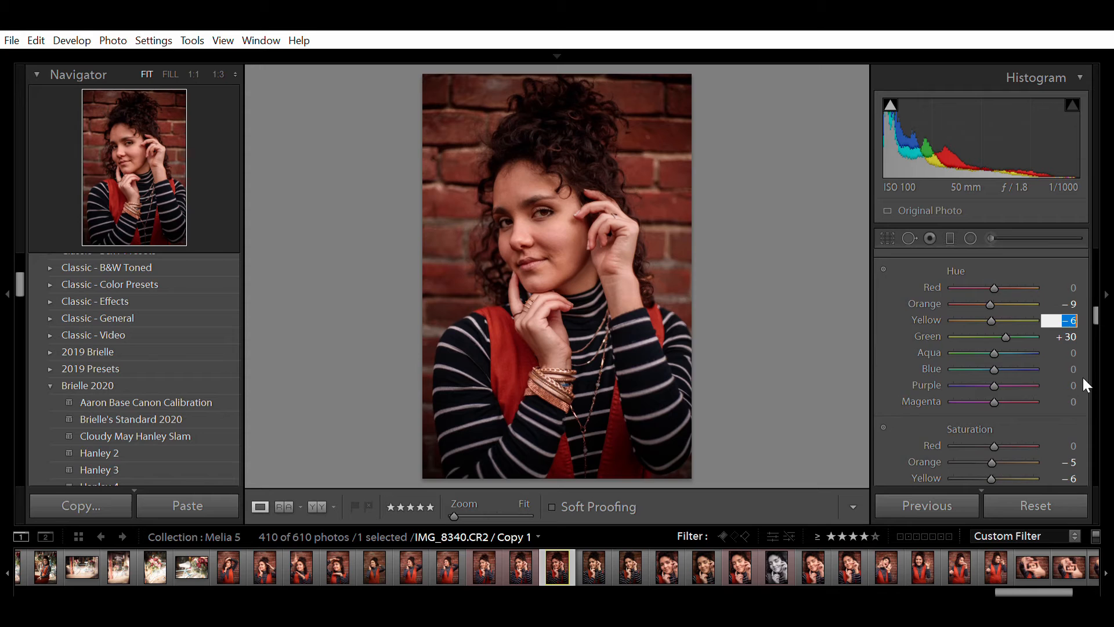
{"action": "scroll", "coordinate": [1082, 377], "scroll_direction": "down", "scroll_amount": 6}
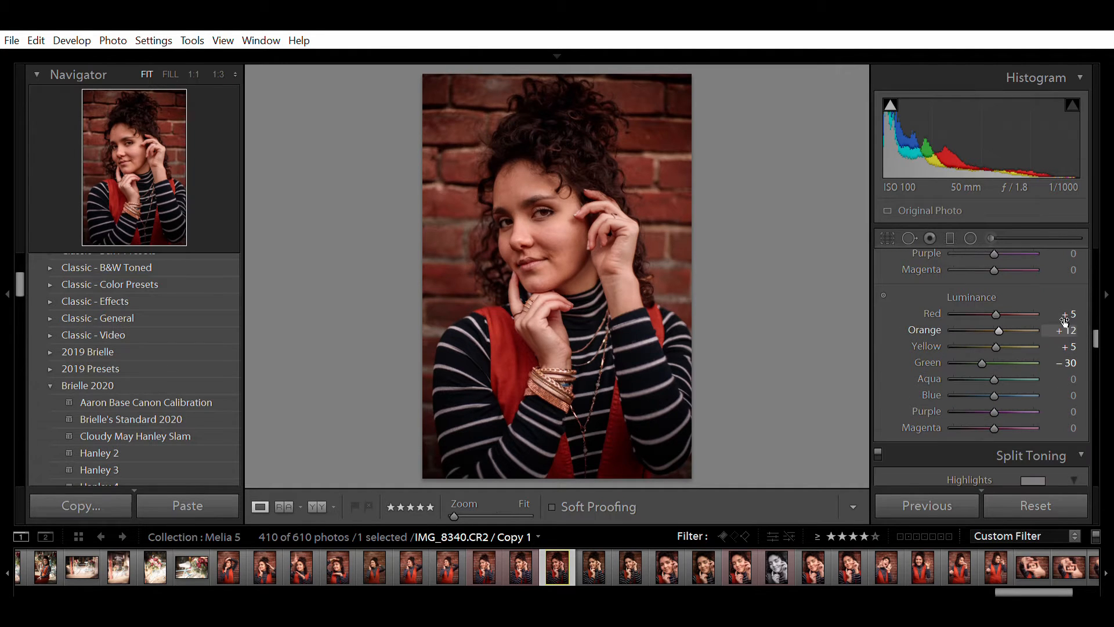
{"action": "left_click_drag", "start_coordinate": [1002, 314], "coordinate": [966, 322]}
{"action": "mouse_move", "coordinate": [1006, 329]}
{"action": "left_mouse_down"}
{"action": "mouse_move", "coordinate": [1039, 325]}
{"action": "mouse_move", "coordinate": [977, 326]}
{"action": "mouse_move", "coordinate": [1004, 323]}
{"action": "left_mouse_up"}
{"action": "left_click", "coordinate": [1065, 330]}
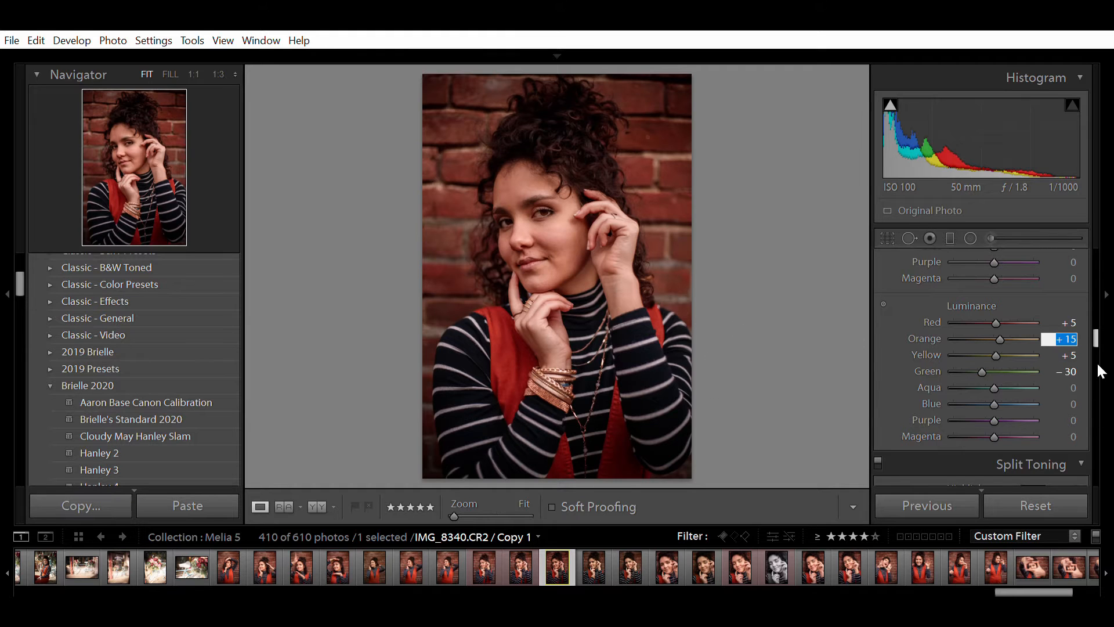
{"action": "scroll", "coordinate": [1084, 365], "scroll_direction": "down", "scroll_amount": 5}
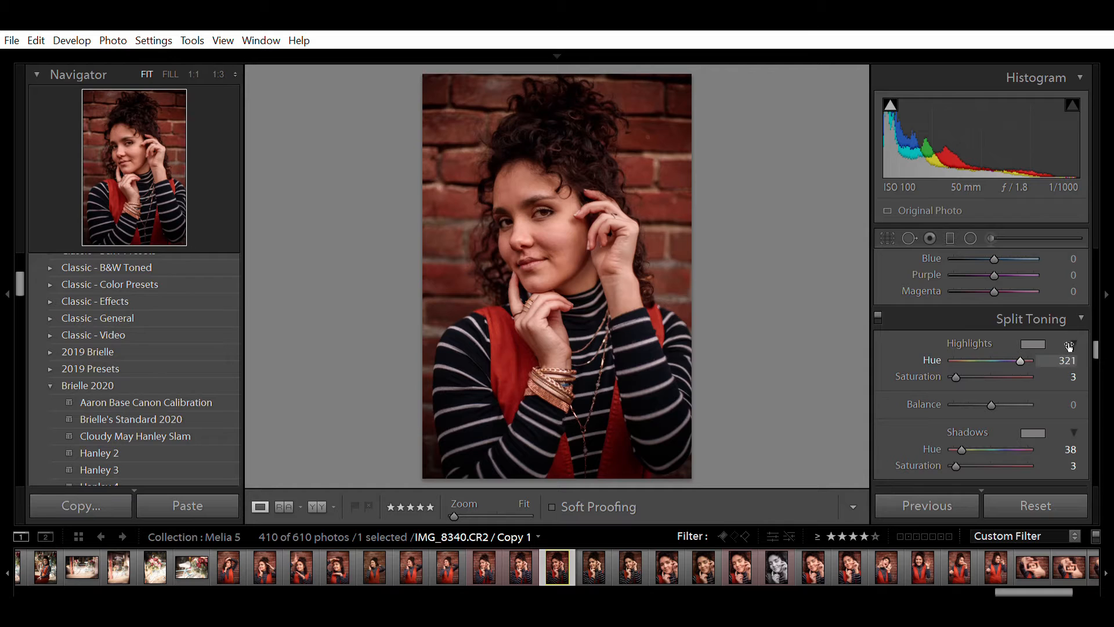
- Drop the split-toning Shadows Saturation value from 3 to 2
{"action": "scroll", "coordinate": [1086, 415], "scroll_direction": "down", "scroll_amount": 2}
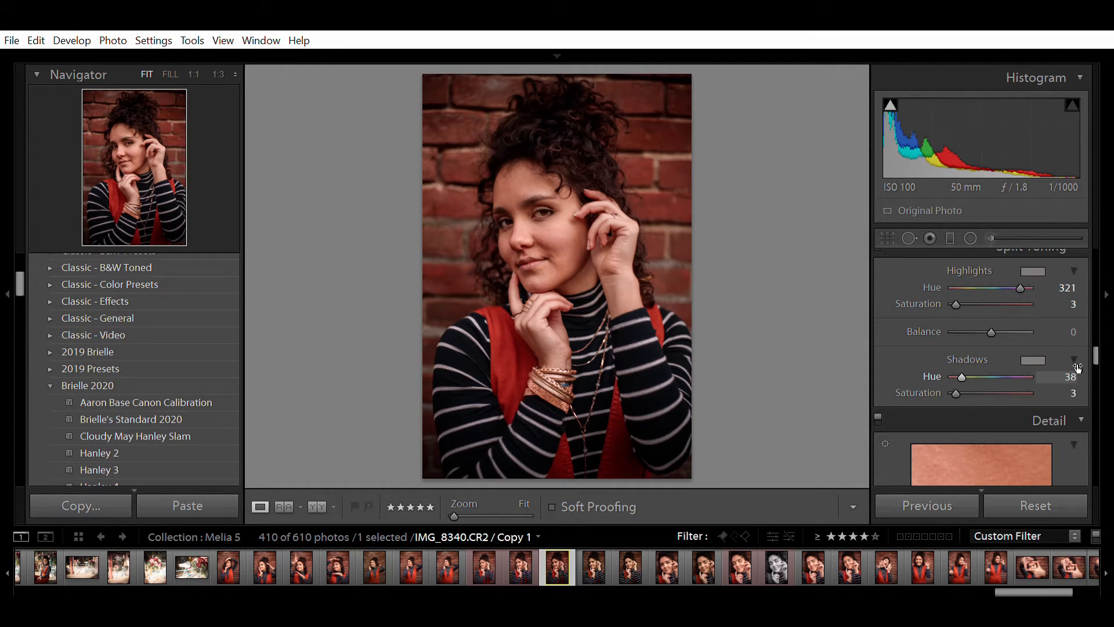
{"action": "left_click", "coordinate": [1073, 393]}
{"action": "key", "text": "Down"}
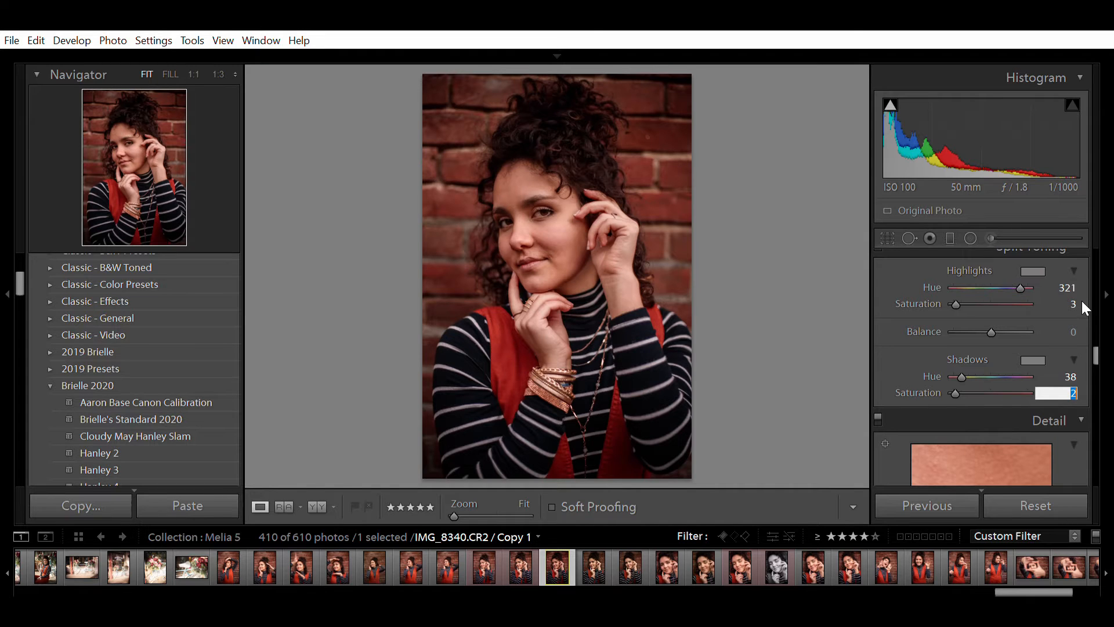
{"action": "scroll", "coordinate": [1082, 303], "scroll_direction": "down", "scroll_amount": 5}
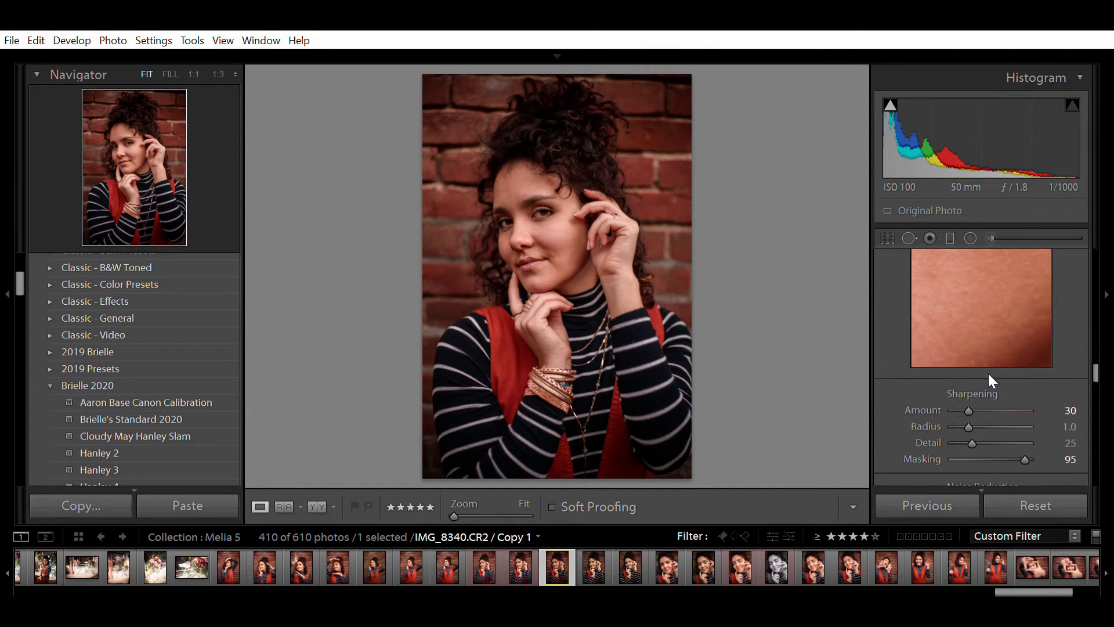
- Set Sharpening Masking to 91 while previewing the mask with Alt held
{"action": "scroll", "coordinate": [1067, 381], "scroll_direction": "down", "scroll_amount": 2}
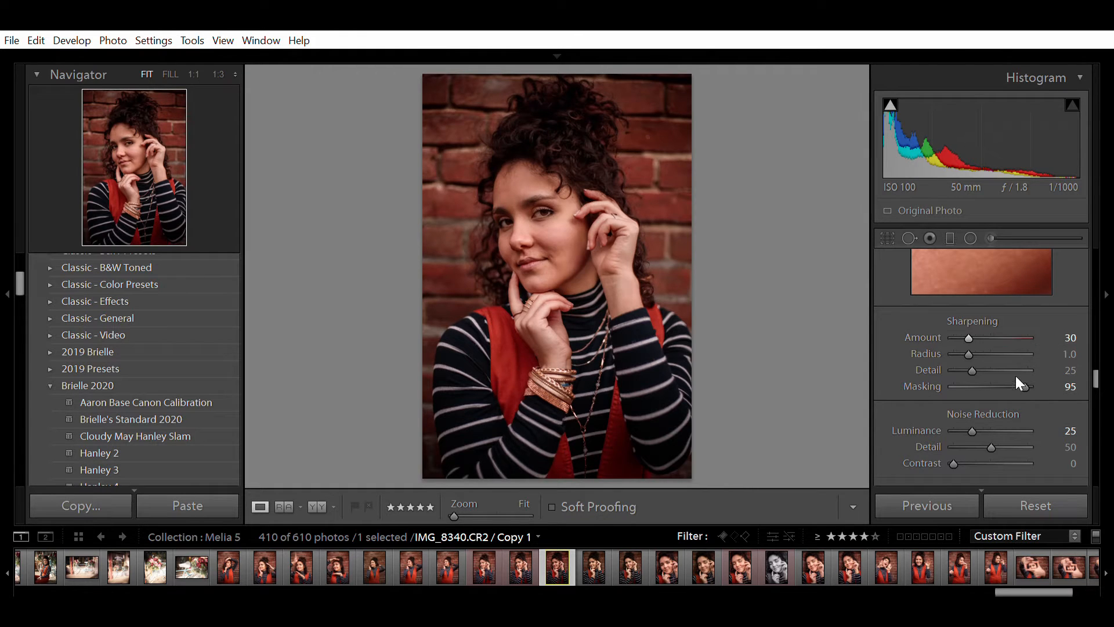
{"action": "key", "text": "alt"}
{"action": "mouse_move", "coordinate": [1027, 371]}
{"action": "left_mouse_down"}
{"action": "mouse_move", "coordinate": [948, 376]}
{"action": "mouse_move", "coordinate": [1023, 384]}
{"action": "left_mouse_up"}
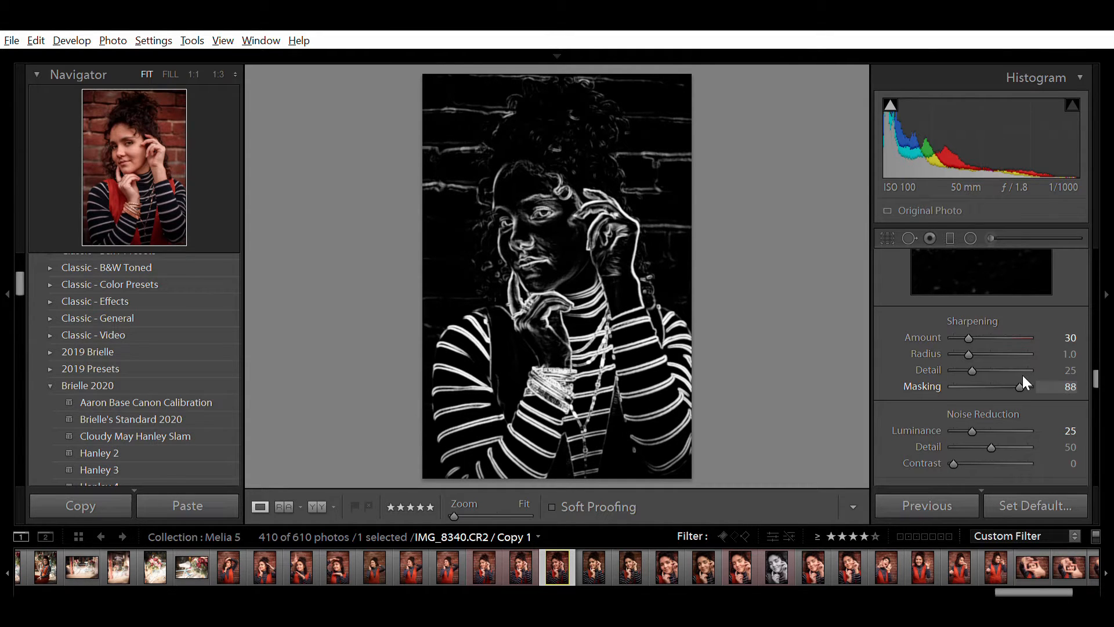
{"action": "left_click_drag", "start_coordinate": [1022, 381], "coordinate": [1024, 382]}
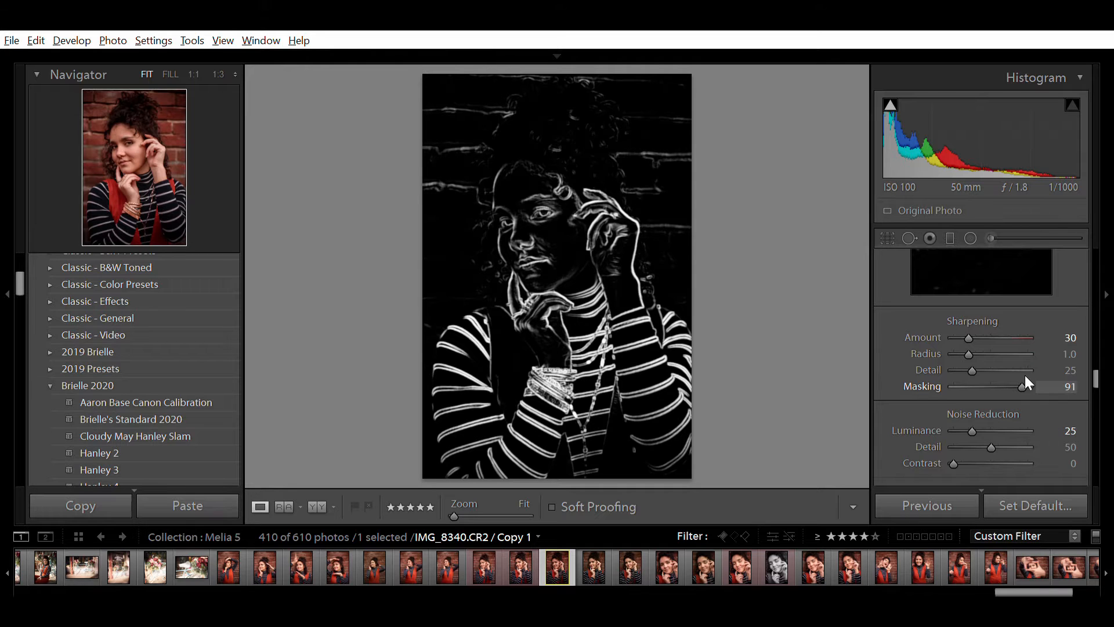
{"action": "left_click_drag", "start_coordinate": [1025, 377], "coordinate": [1025, 377]}
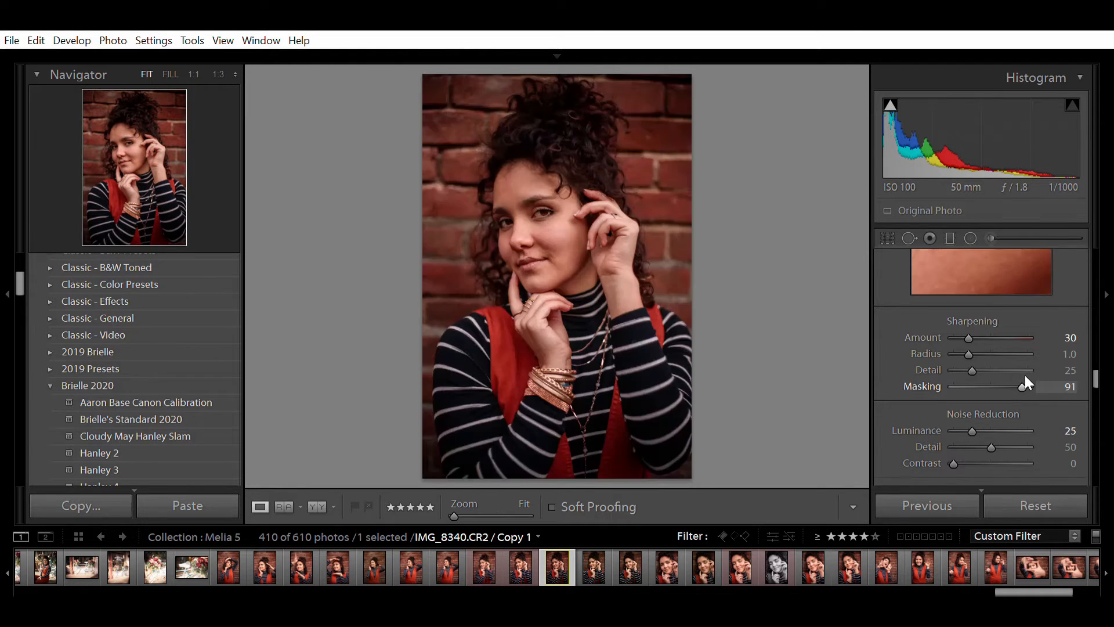
{"action": "scroll", "coordinate": [986, 424], "scroll_direction": "down", "scroll_amount": 2}
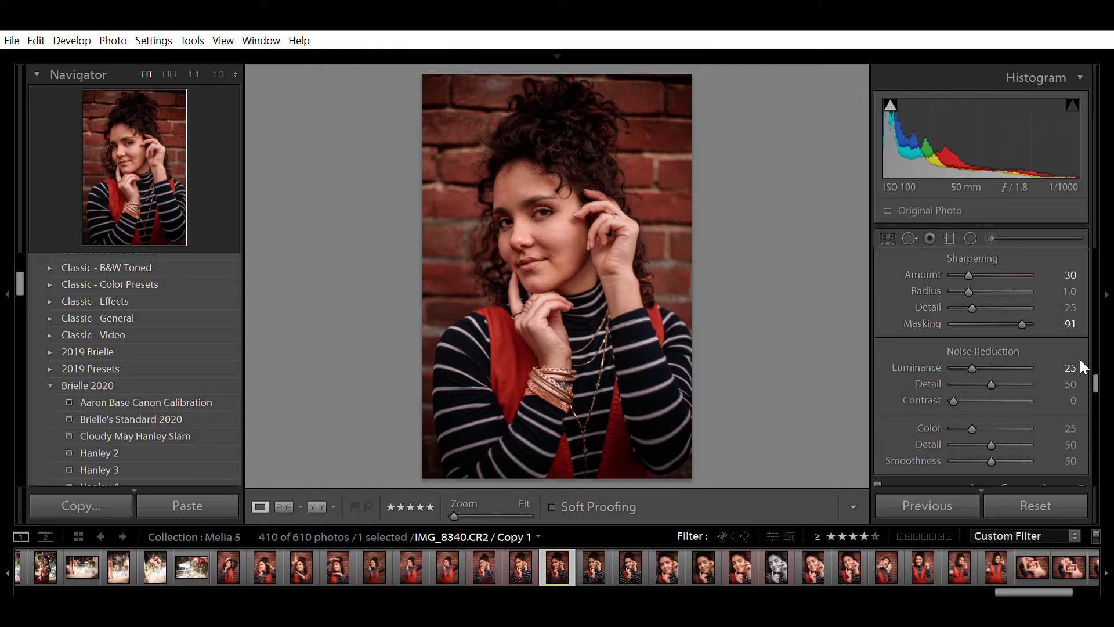
- Enable lens profile corrections for the Canon 50mm lens
{"action": "scroll", "coordinate": [1081, 360], "scroll_direction": "down", "scroll_amount": 5}
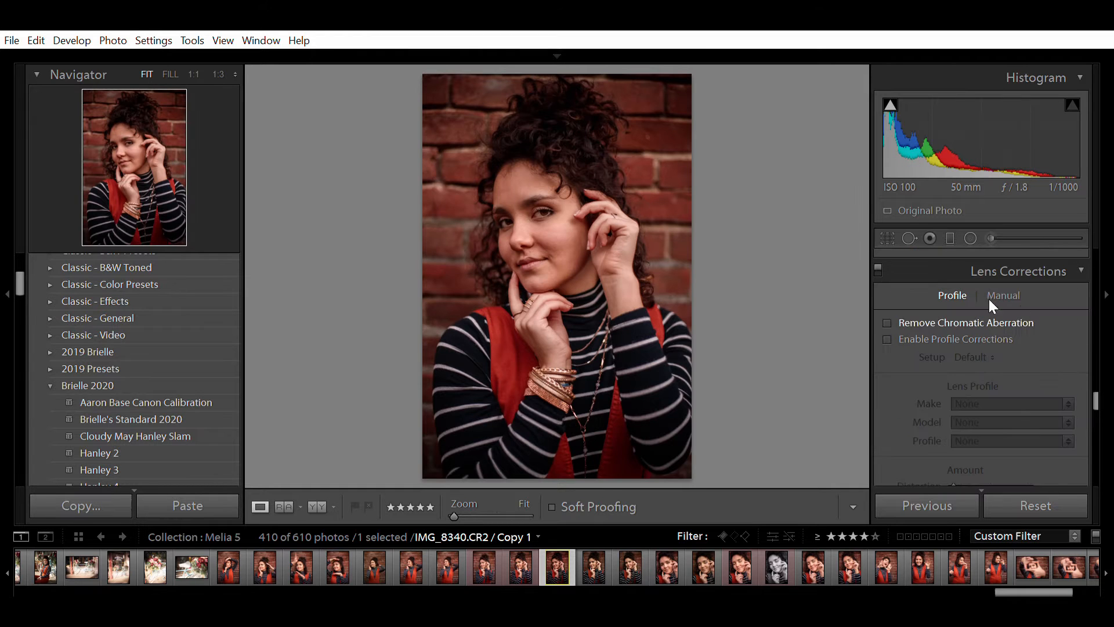
{"action": "left_click", "coordinate": [887, 339]}
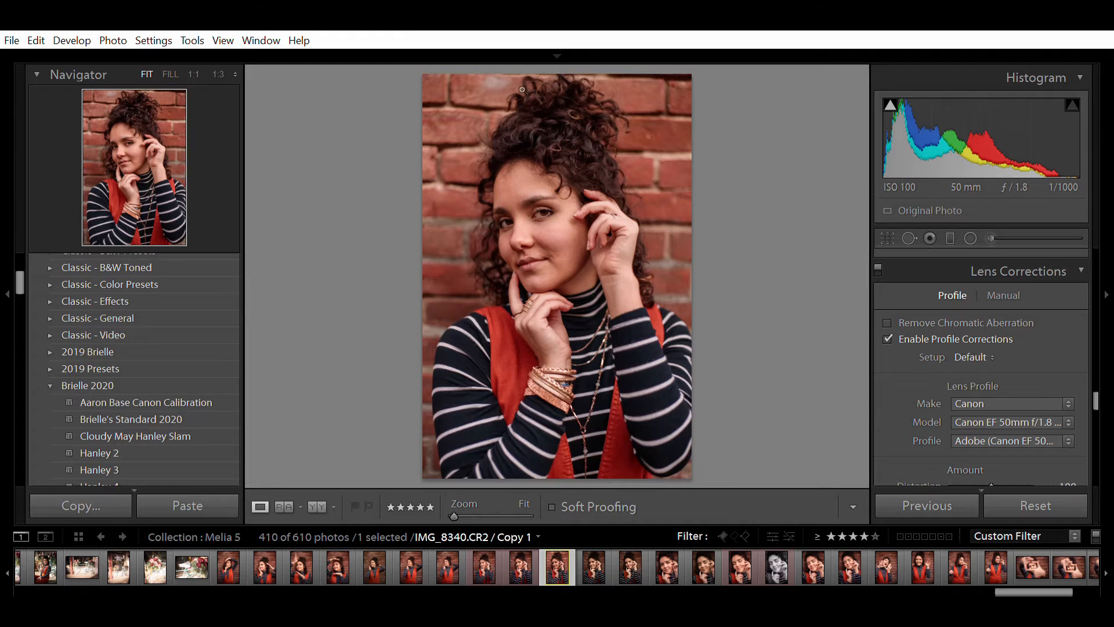
{"action": "scroll", "coordinate": [922, 389], "scroll_direction": "down", "scroll_amount": 2}
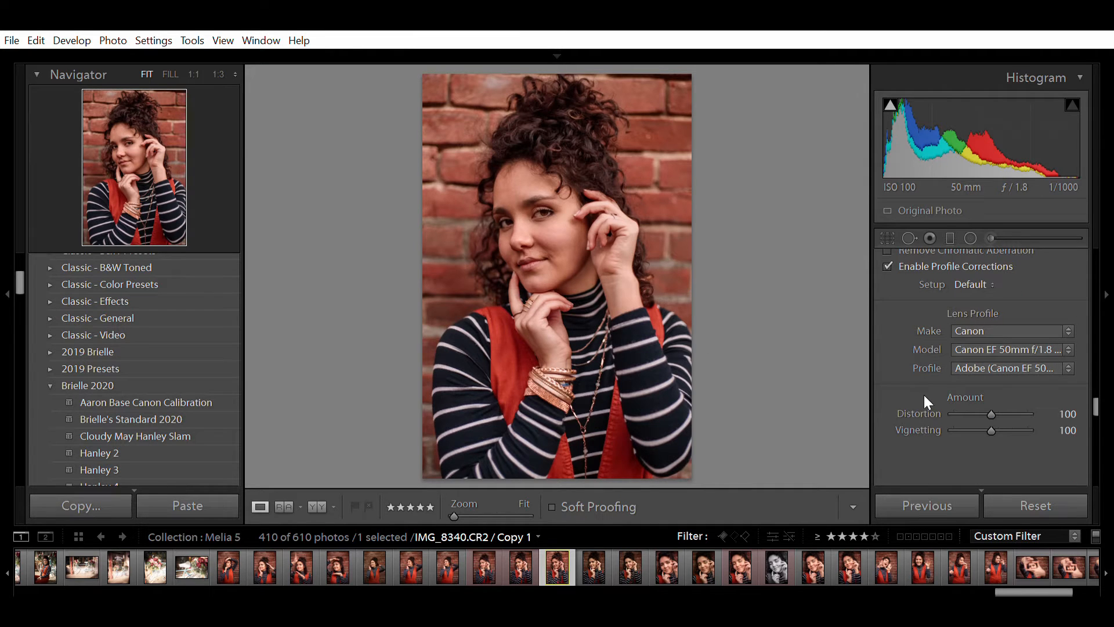
- Lower the profile's Vignetting correction to 25
{"action": "left_click_drag", "start_coordinate": [989, 415], "coordinate": [965, 416]}
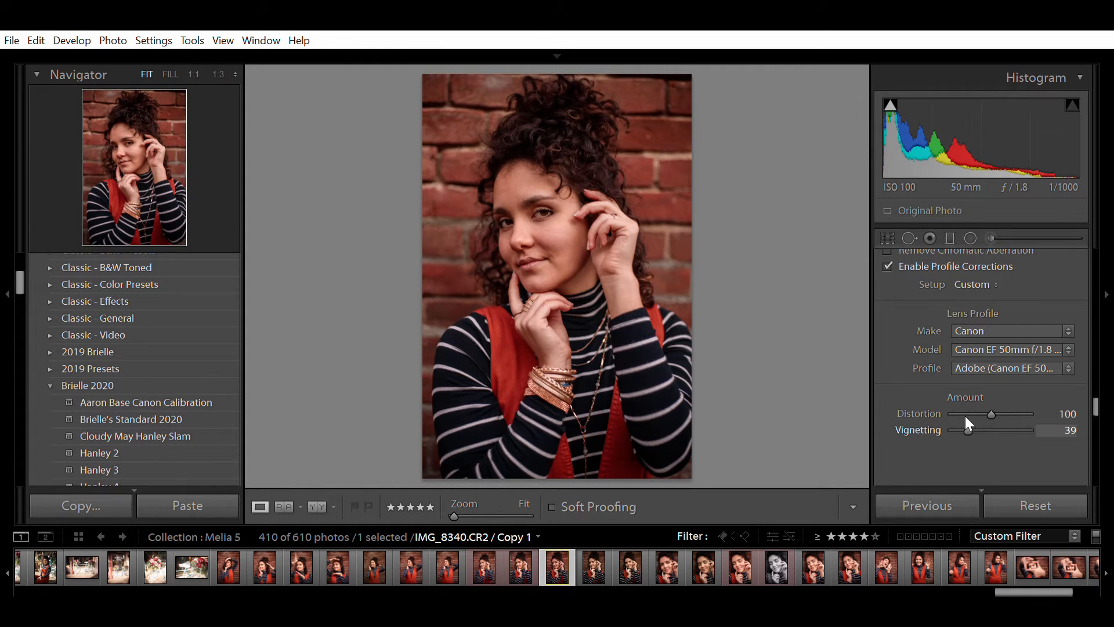
{"action": "left_click_drag", "start_coordinate": [966, 415], "coordinate": [963, 418]}
{"action": "left_click", "coordinate": [1071, 430]}
{"action": "key", "text": "Down"}
{"action": "key", "text": "Down"}
{"action": "key", "text": "Down"}
{"action": "key", "text": "Down"}
{"action": "key", "text": "Down"}
{"action": "key", "text": "Down"}
{"action": "key", "text": "Down"}
{"action": "key", "text": "Down"}
{"action": "key", "text": "Down"}
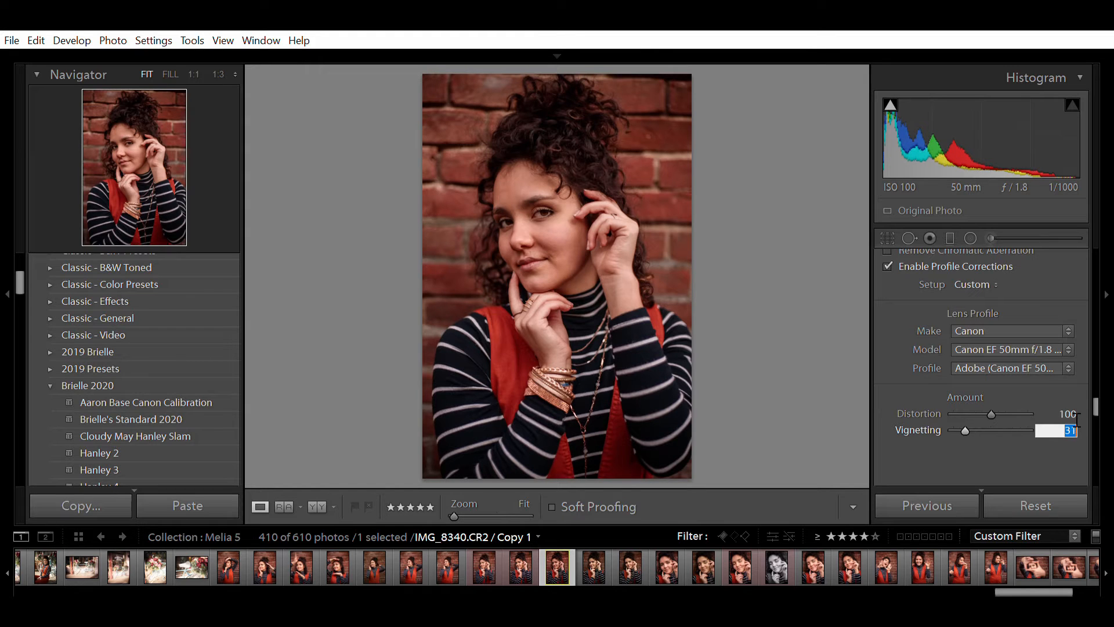
{"action": "key", "text": "Down"}
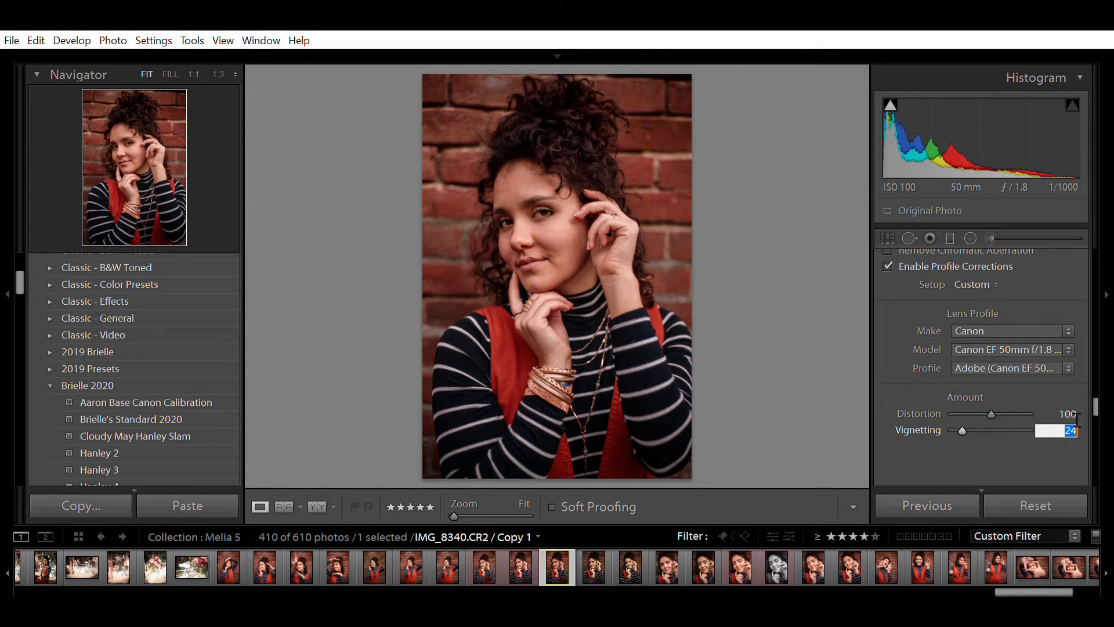
{"action": "key", "text": "Up"}
{"action": "scroll", "coordinate": [893, 308], "scroll_direction": "up", "scroll_amount": 2}
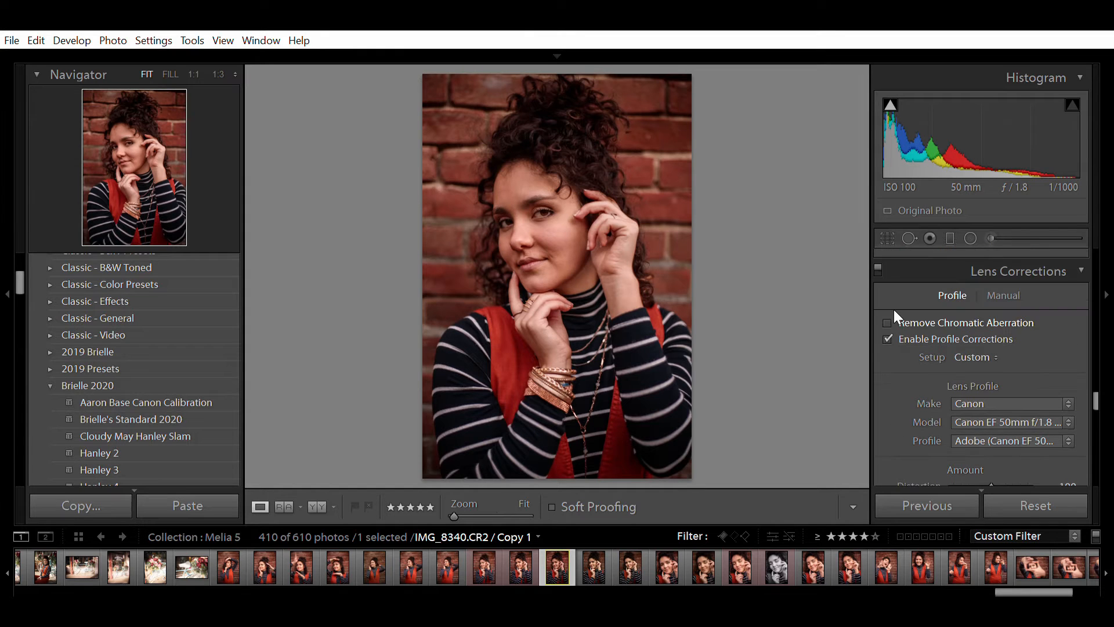
{"action": "left_click", "coordinate": [879, 260]}
{"action": "left_click", "coordinate": [879, 256]}
{"action": "left_click", "coordinate": [879, 258]}
{"action": "left_click", "coordinate": [880, 258]}
{"action": "left_click", "coordinate": [879, 258]}
{"action": "left_click", "coordinate": [880, 257]}
{"action": "scroll", "coordinate": [918, 405], "scroll_direction": "up", "scroll_amount": 6}
{"action": "scroll", "coordinate": [917, 404], "scroll_direction": "up", "scroll_amount": 10}
{"action": "scroll", "coordinate": [922, 396], "scroll_direction": "up", "scroll_amount": 10}
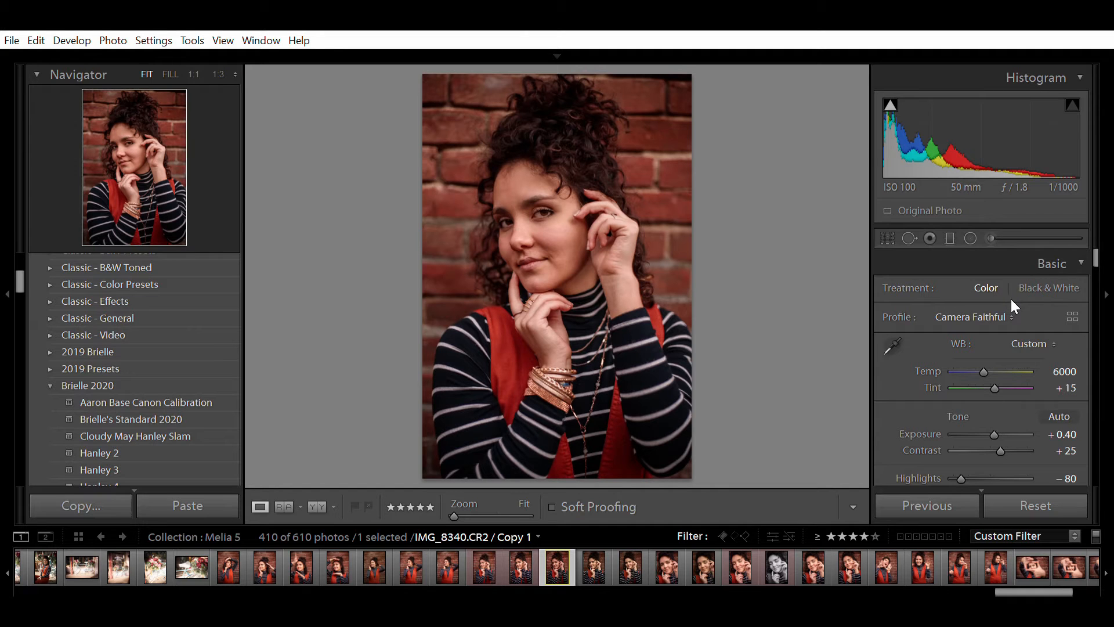
{"action": "left_click", "coordinate": [942, 455]}
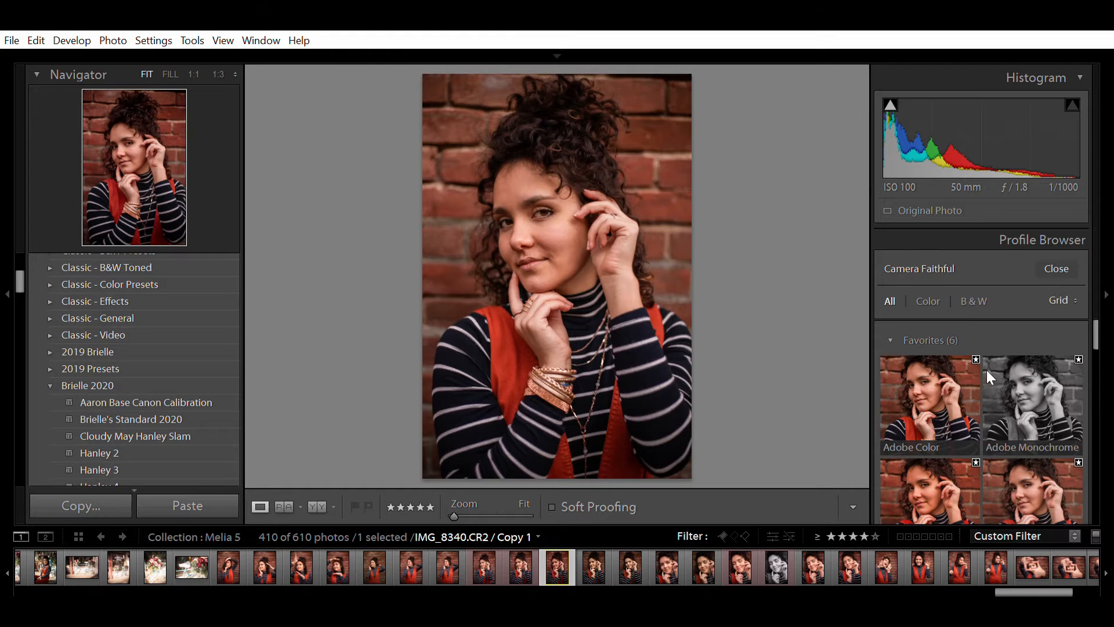
{"action": "scroll", "coordinate": [1036, 378], "scroll_direction": "down", "scroll_amount": 1}
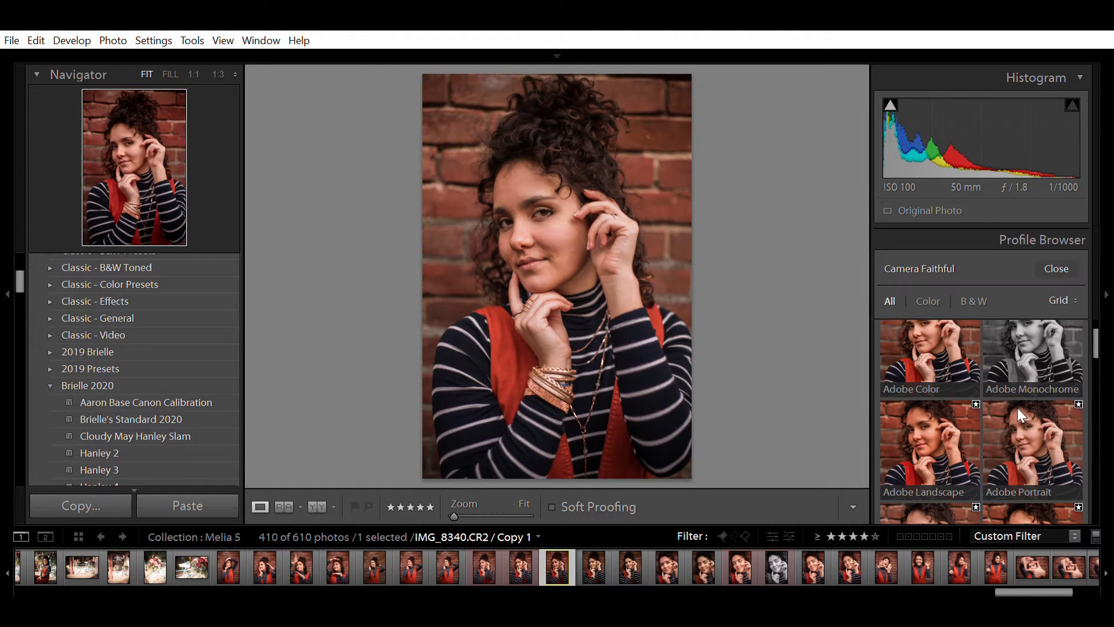
{"action": "scroll", "coordinate": [1017, 407], "scroll_direction": "down", "scroll_amount": 1}
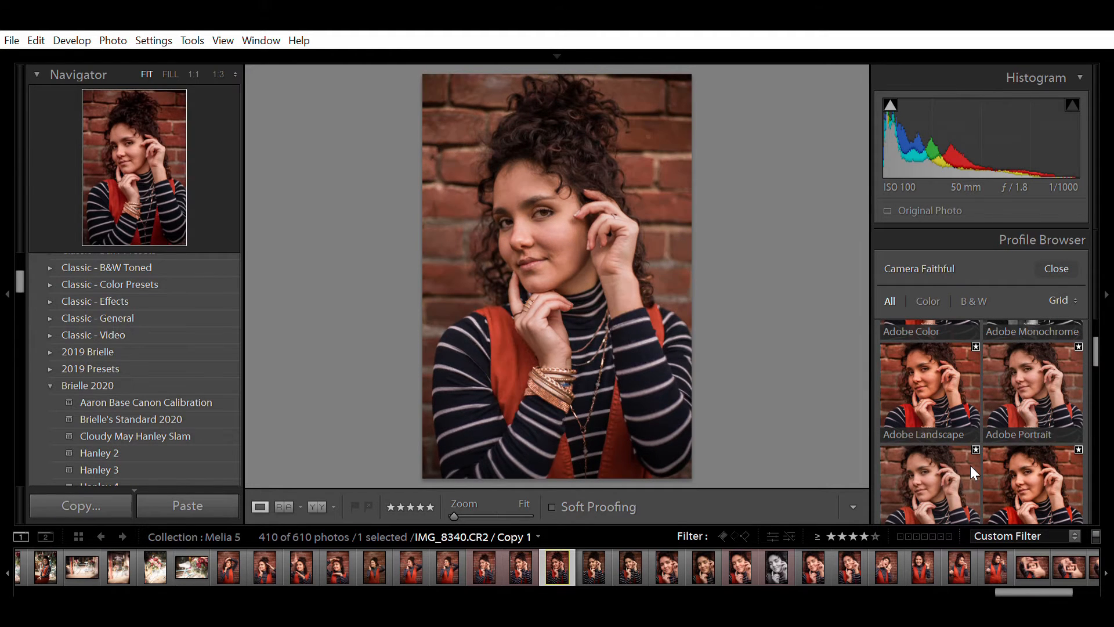
{"action": "scroll", "coordinate": [970, 452], "scroll_direction": "down", "scroll_amount": 1}
{"action": "scroll", "coordinate": [952, 428], "scroll_direction": "up", "scroll_amount": 3}
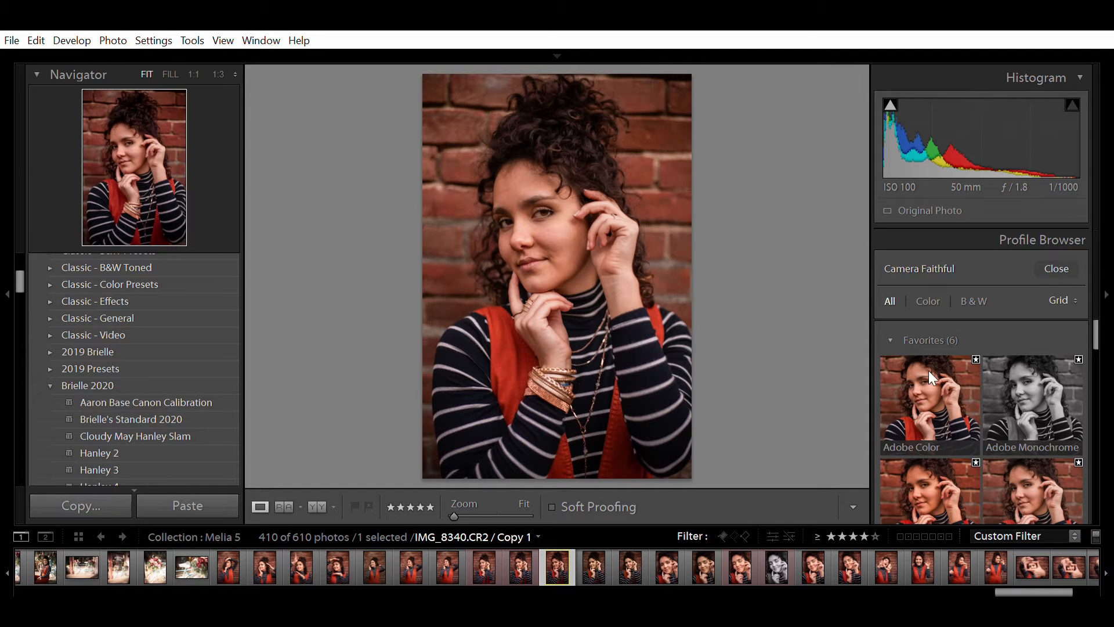
{"action": "scroll", "coordinate": [1051, 323], "scroll_direction": "down", "scroll_amount": 10}
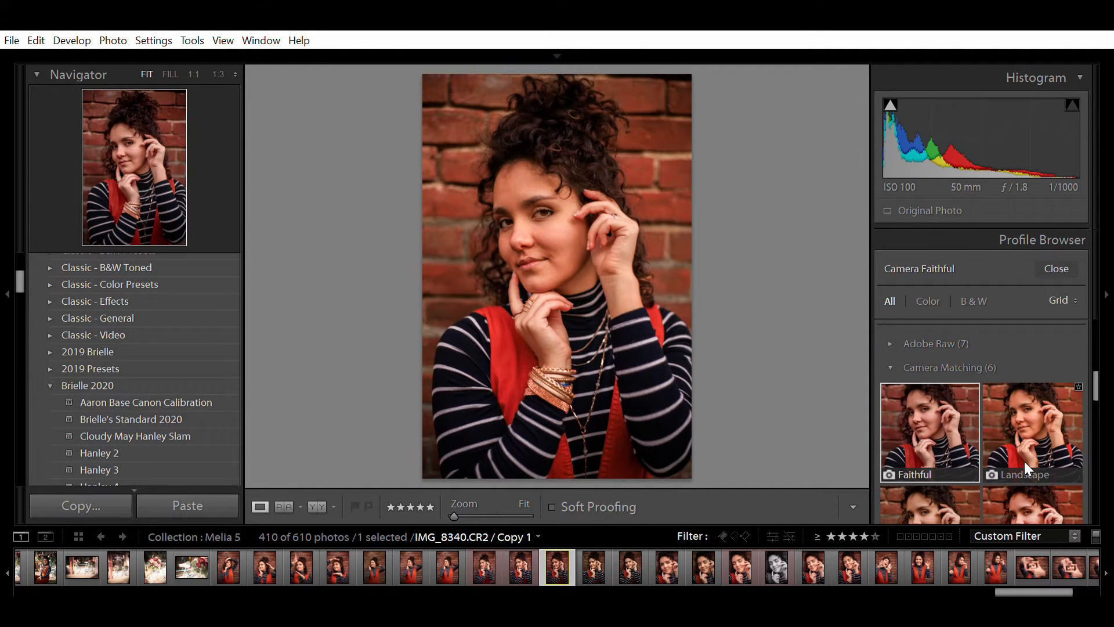
{"action": "scroll", "coordinate": [1024, 462], "scroll_direction": "down", "scroll_amount": 3}
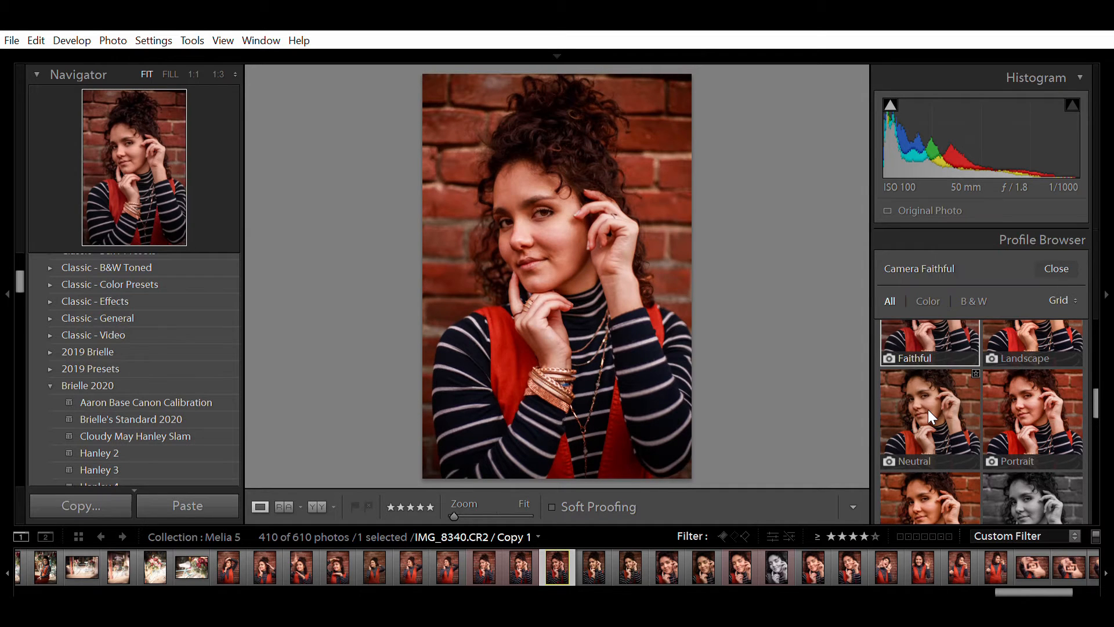
{"action": "scroll", "coordinate": [927, 409], "scroll_direction": "down", "scroll_amount": 2}
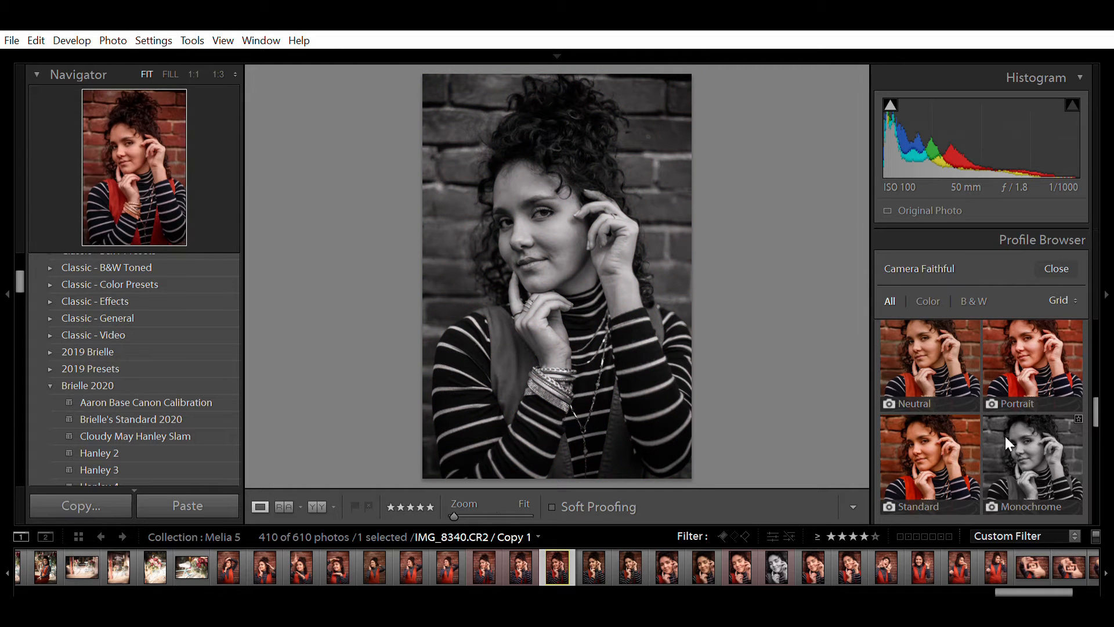
{"action": "scroll", "coordinate": [917, 371], "scroll_direction": "up", "scroll_amount": 6}
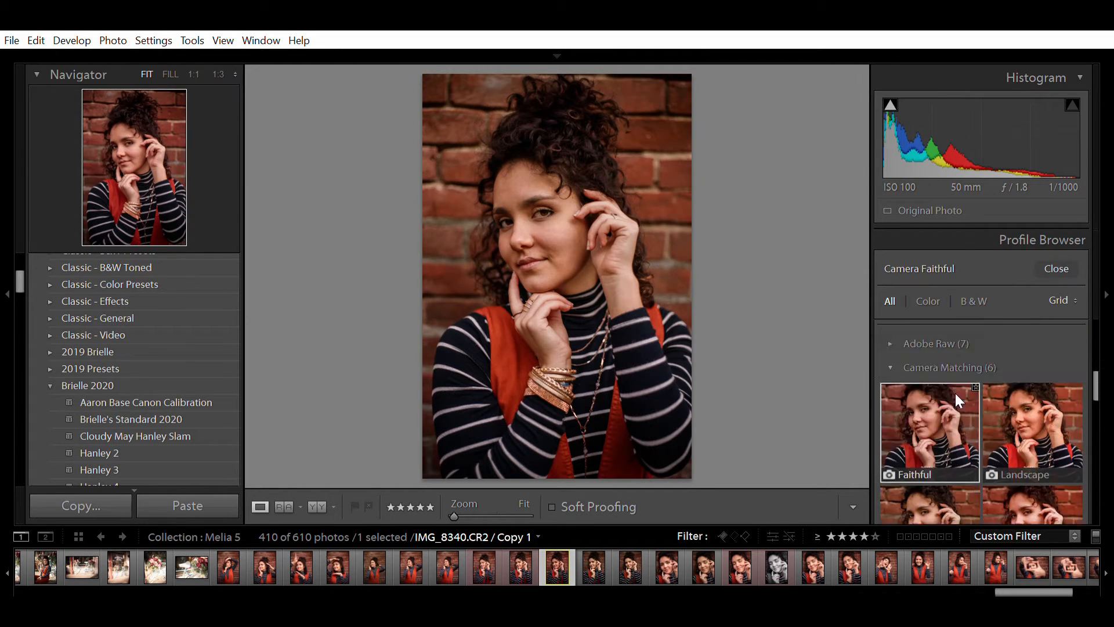
{"action": "left_click", "coordinate": [1056, 267]}
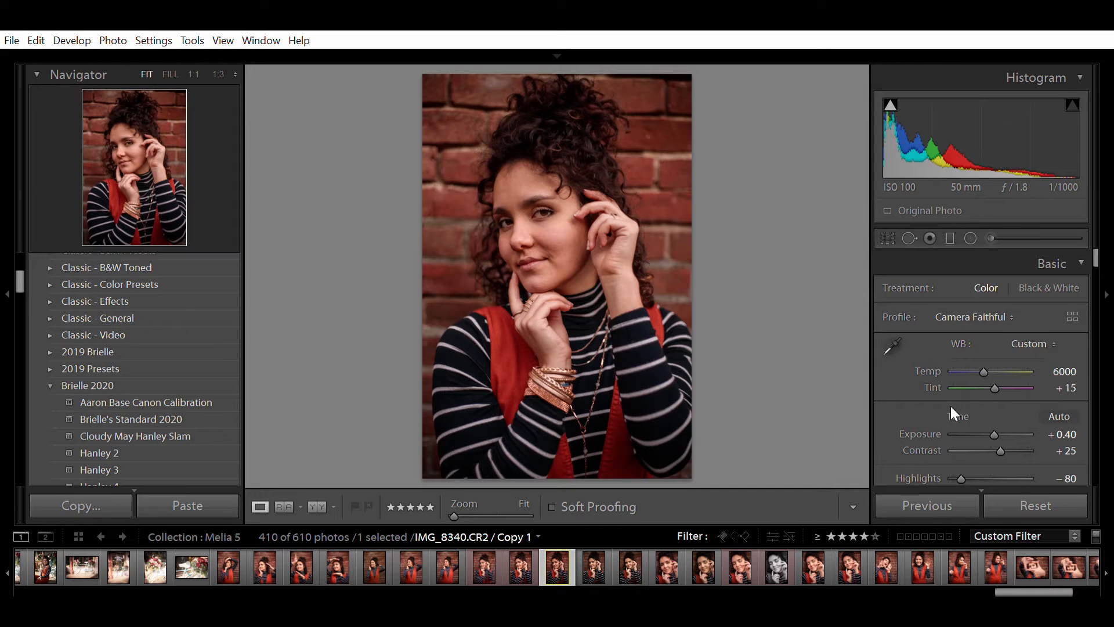
- Raise the Whites and deepen the Blacks to -10
{"action": "scroll", "coordinate": [894, 398], "scroll_direction": "down", "scroll_amount": 3}
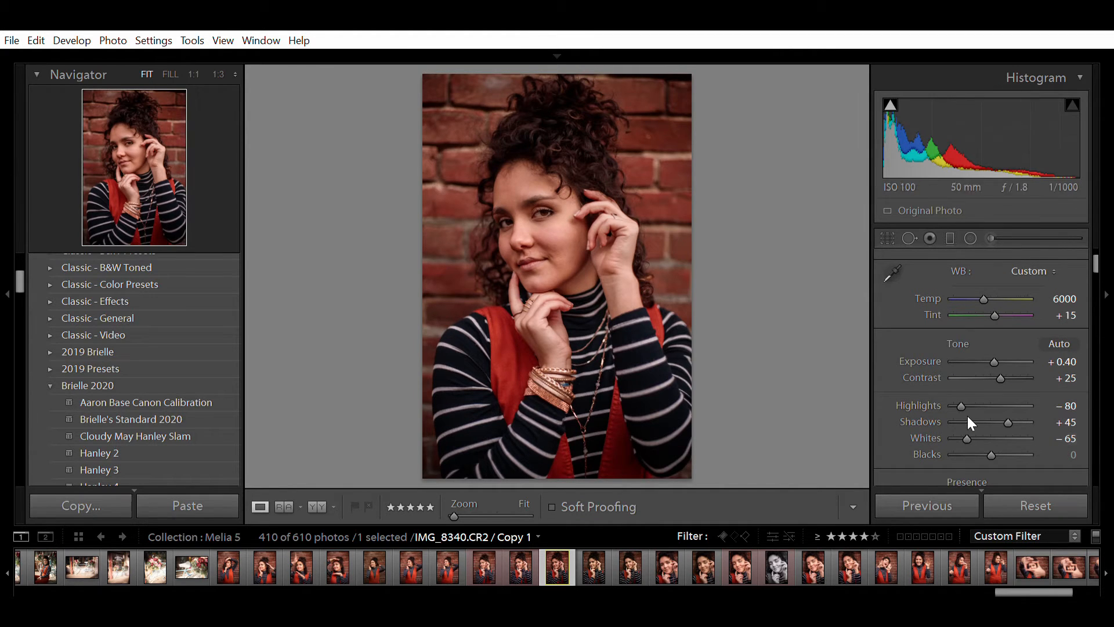
{"action": "left_click_drag", "start_coordinate": [966, 422], "coordinate": [977, 429]}
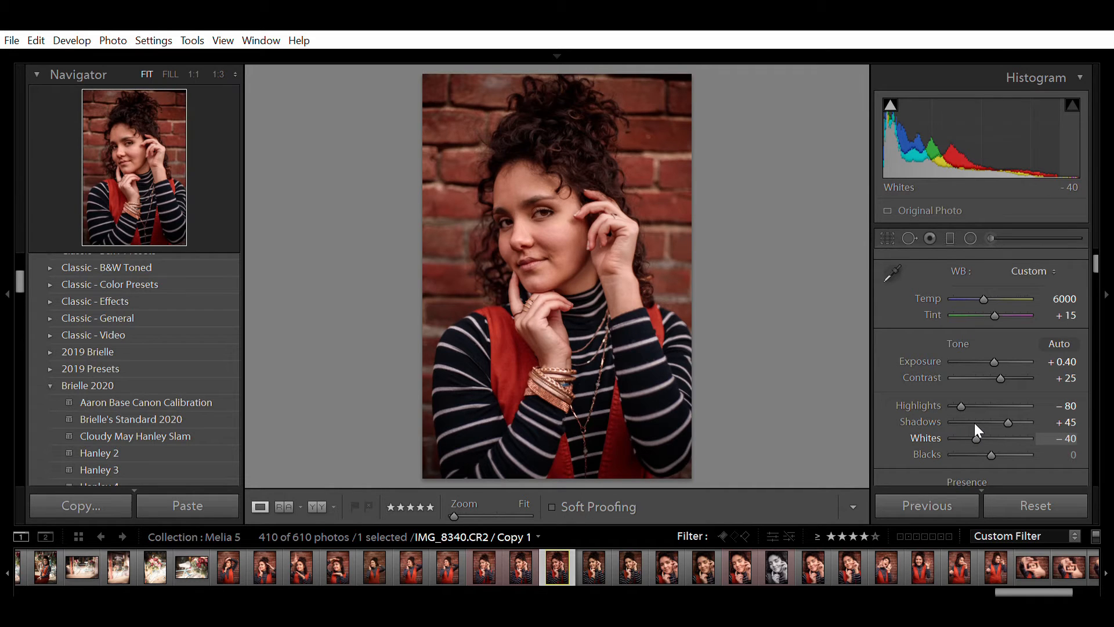
{"action": "left_click", "coordinate": [1070, 455]}
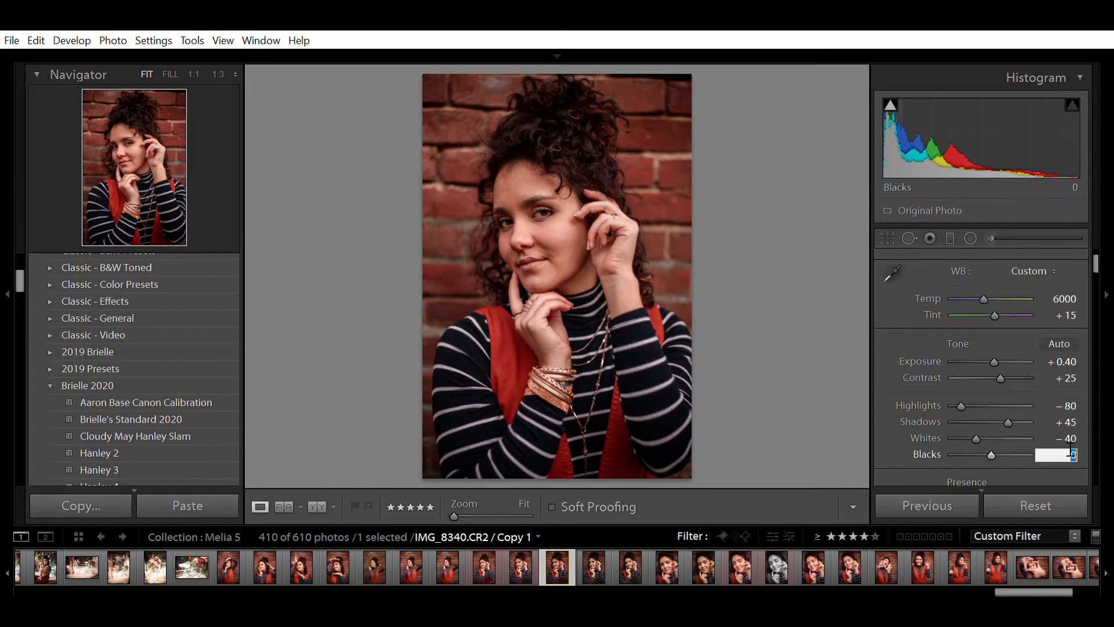
{"action": "key", "text": "Down"}
{"action": "key", "text": "Down"}
{"action": "key", "text": "Down"}
{"action": "key", "text": "Down"}
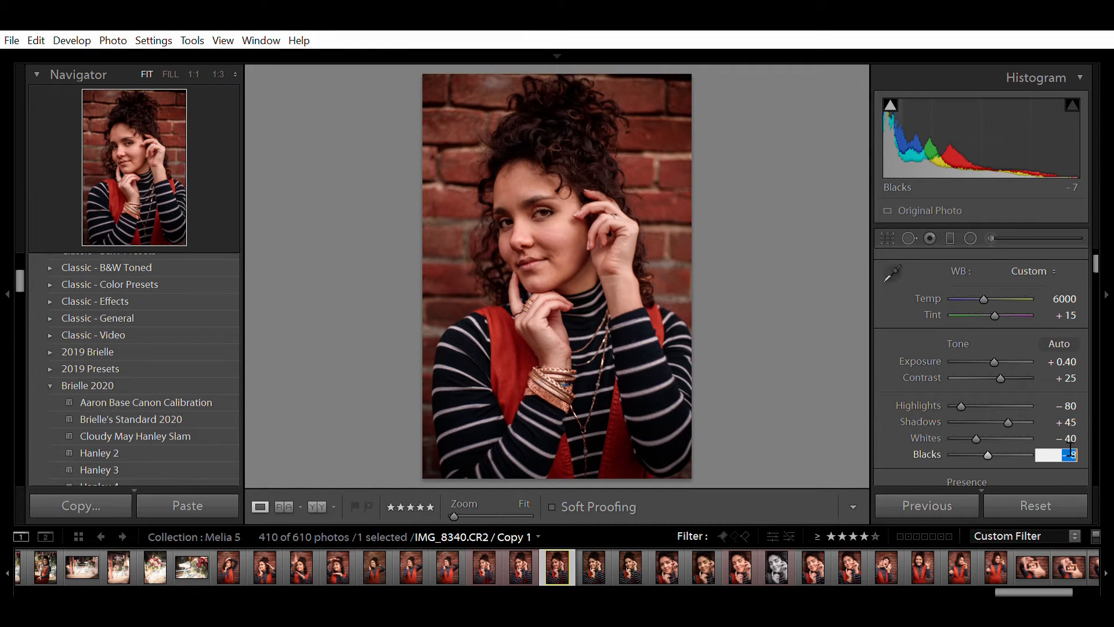
{"action": "key", "text": "Down"}
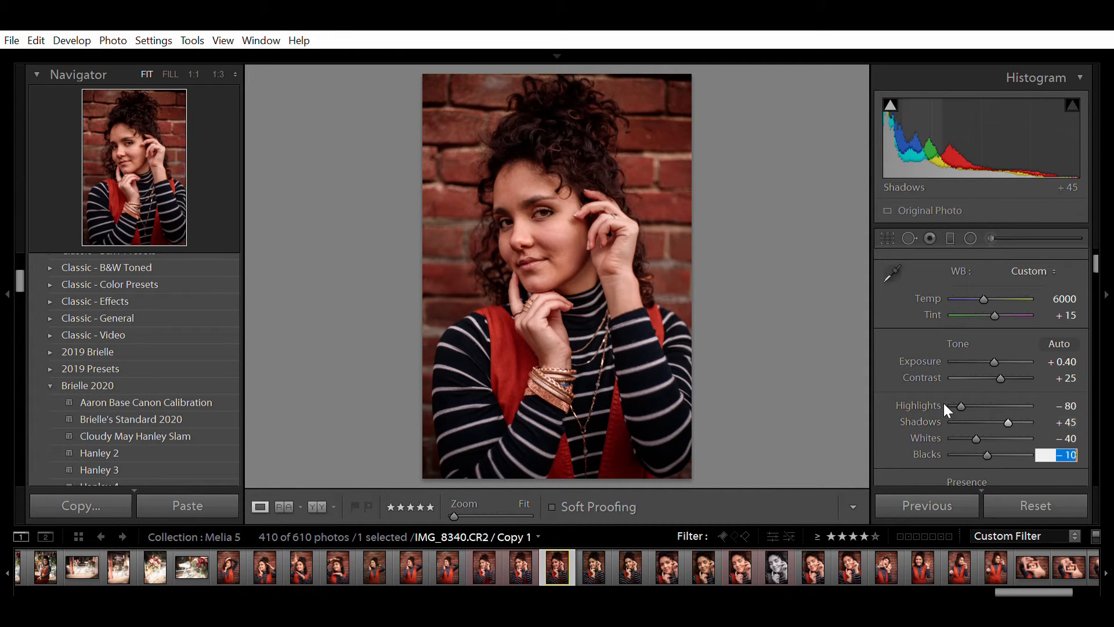
- Set Contrast to +30 and Exposure to +0.60
{"action": "left_click", "coordinate": [1074, 378]}
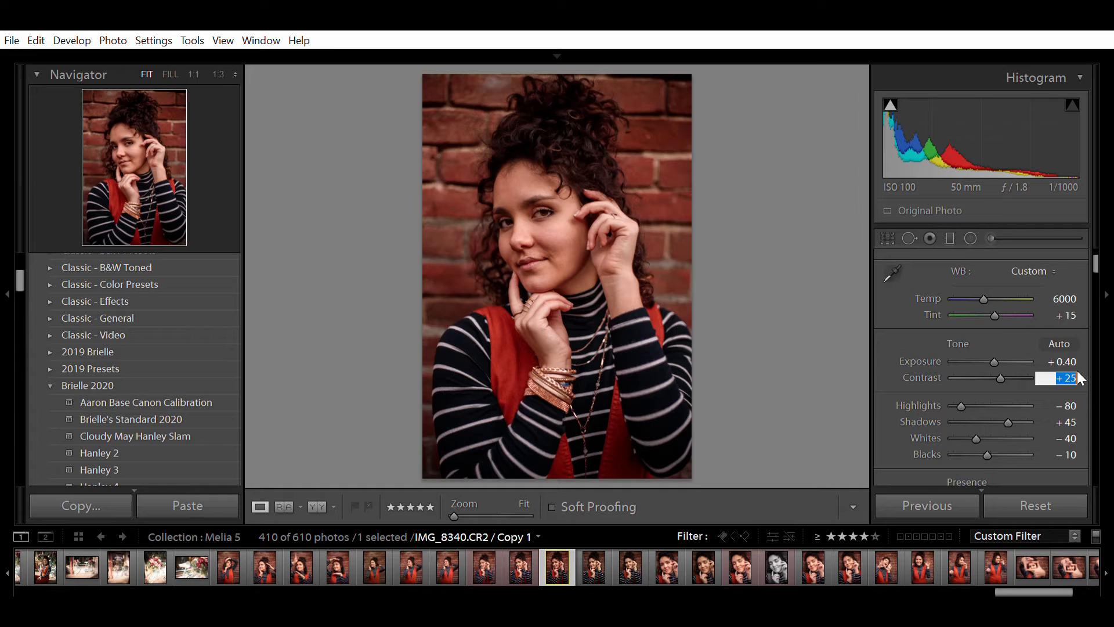
{"action": "type", "text": "30"}
{"action": "key", "text": "Return"}
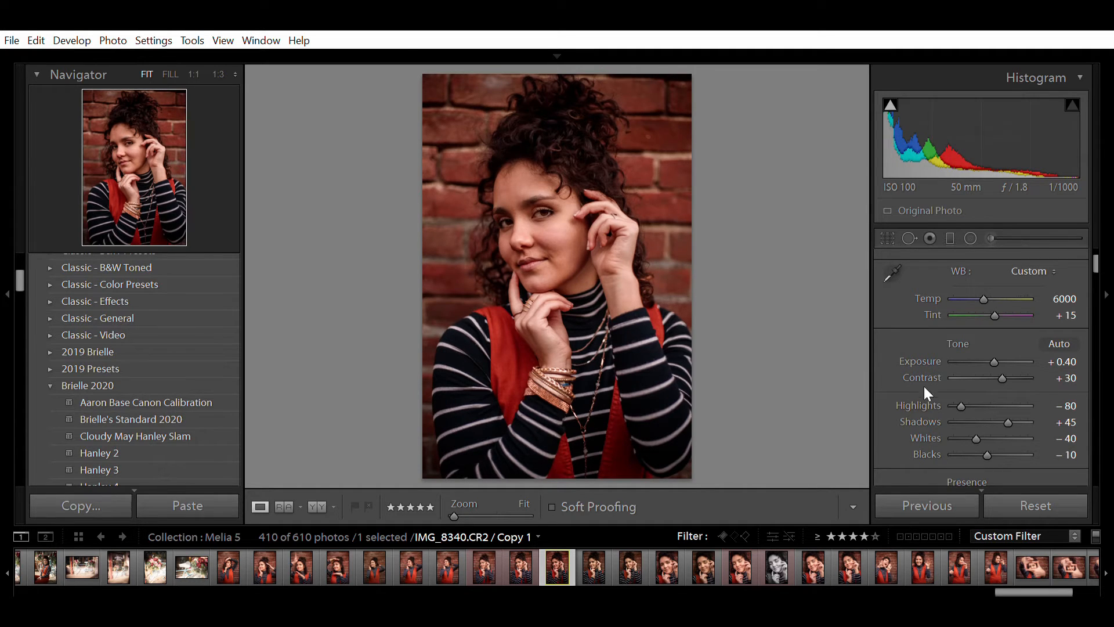
{"action": "left_click", "coordinate": [1061, 361]}
{"action": "key", "text": "Up"}
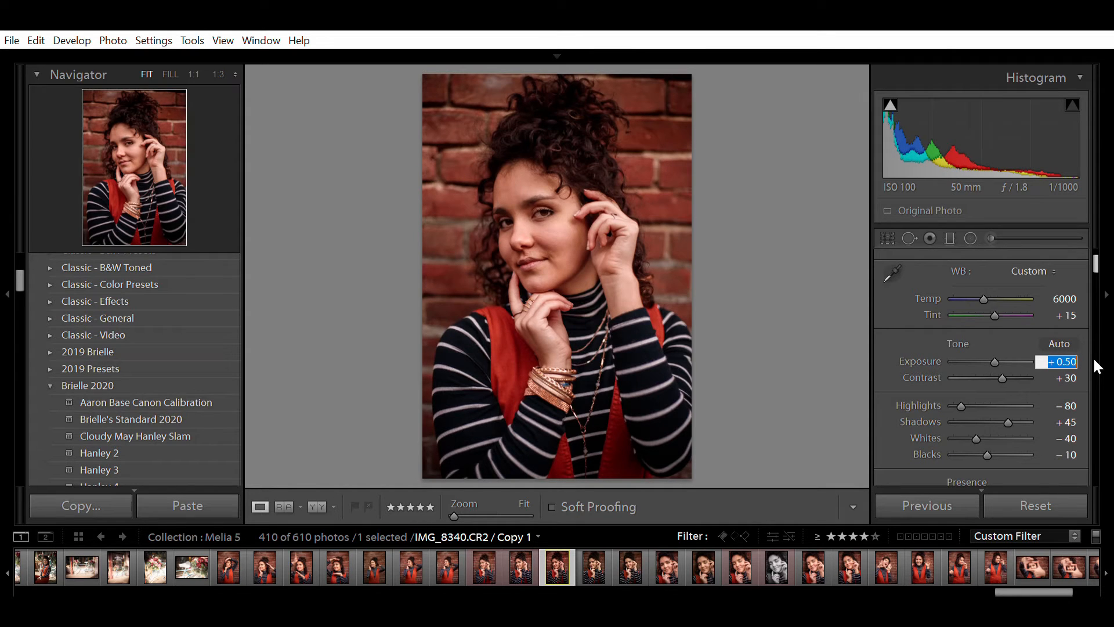
{"action": "key", "text": "Up"}
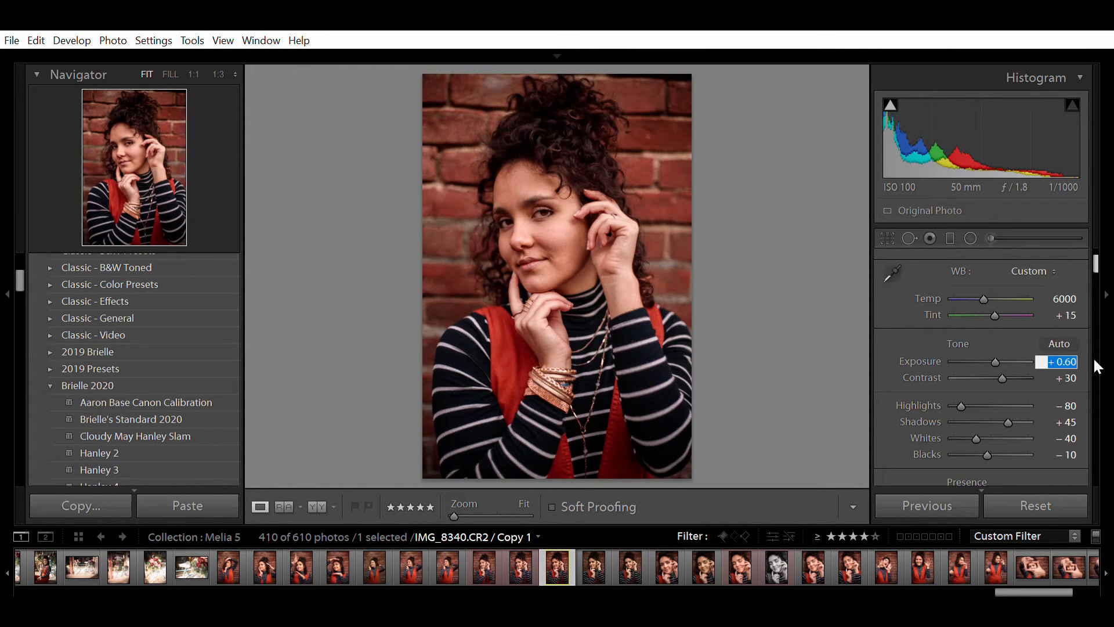
- Ease Highlights from -80 to -60, then view the original IMG_8340.CR2
{"action": "mouse_move", "coordinate": [960, 388]}
{"action": "left_mouse_down"}
{"action": "mouse_move", "coordinate": [1004, 396]}
{"action": "mouse_move", "coordinate": [972, 401]}
{"action": "mouse_move", "coordinate": [1022, 404]}
{"action": "mouse_move", "coordinate": [964, 404]}
{"action": "mouse_move", "coordinate": [994, 406]}
{"action": "mouse_move", "coordinate": [966, 386]}
{"action": "mouse_move", "coordinate": [981, 385]}
{"action": "left_mouse_up"}
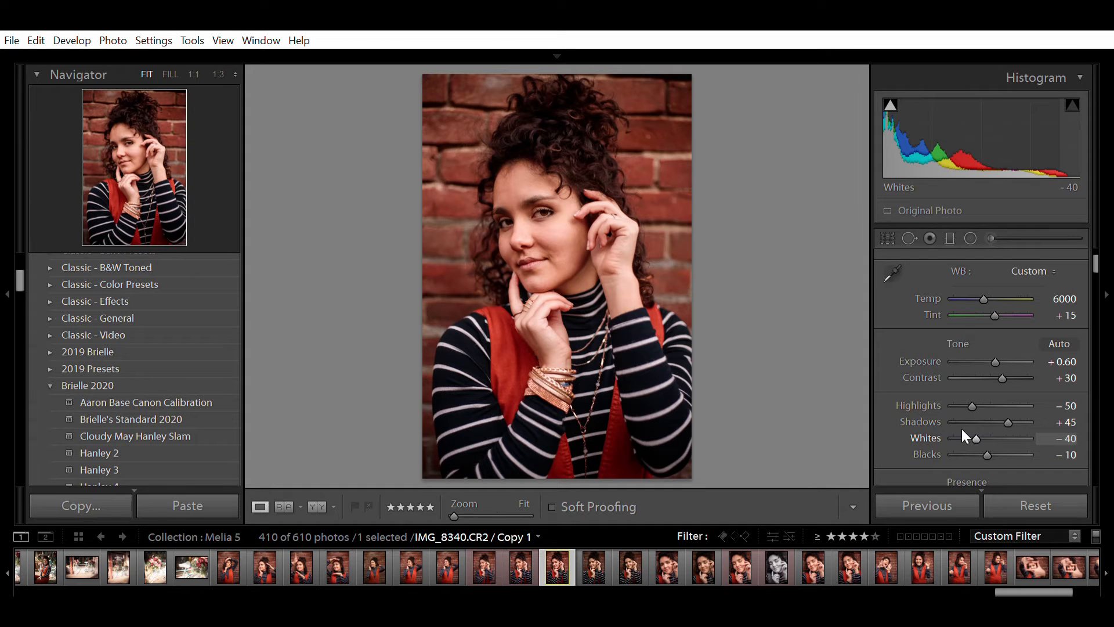
{"action": "left_click", "coordinate": [1060, 406]}
{"action": "key", "text": "Down"}
{"action": "key", "text": "Down"}
{"action": "key", "text": "Down"}
{"action": "key", "text": "Down"}
{"action": "key", "text": "Down"}
{"action": "key", "text": "Down"}
{"action": "key", "text": "Down"}
{"action": "key", "text": "Down"}
{"action": "key", "text": "Down"}
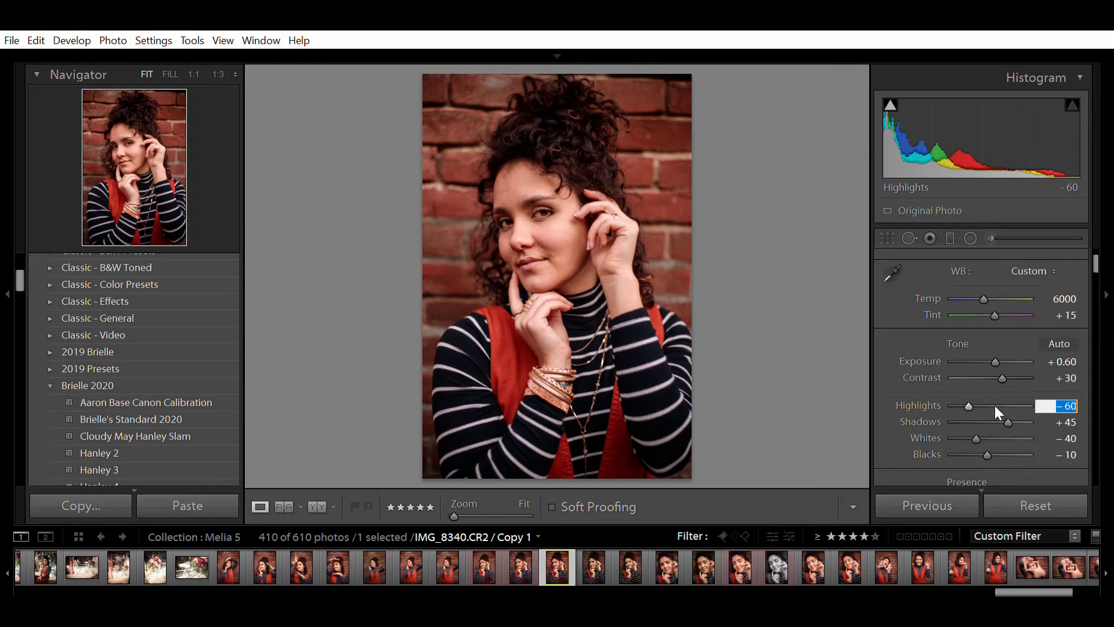
{"action": "left_click", "coordinate": [828, 416]}
{"action": "left_click", "coordinate": [521, 558]}
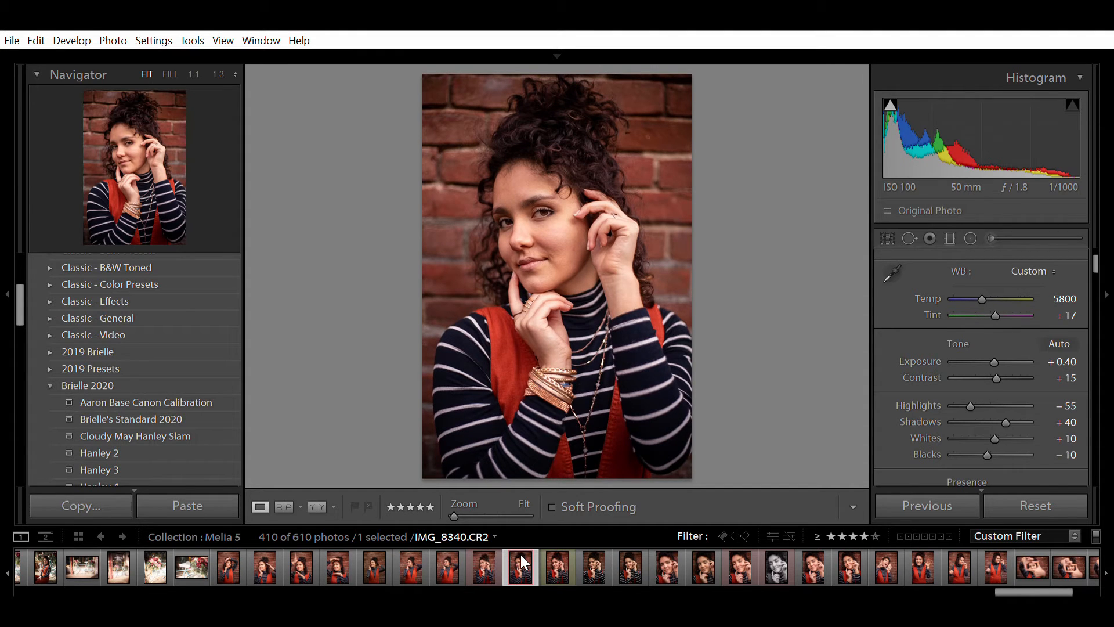
- Return to Copy 1 and toggle the Before view on and off to compare
{"action": "left_click", "coordinate": [560, 552]}
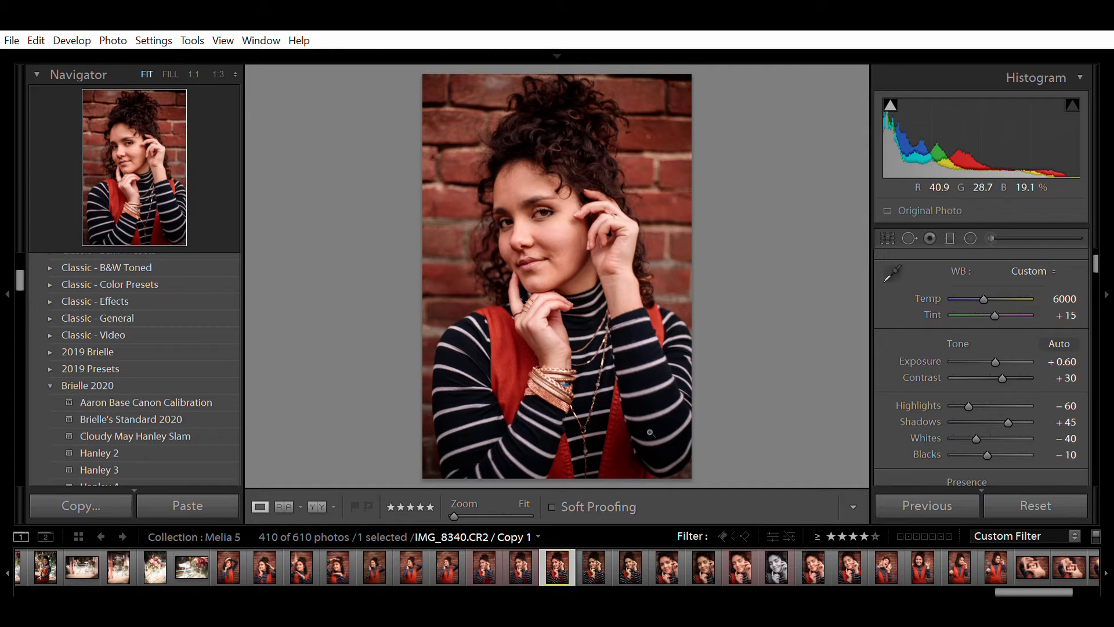
{"action": "key", "text": "backslash"}
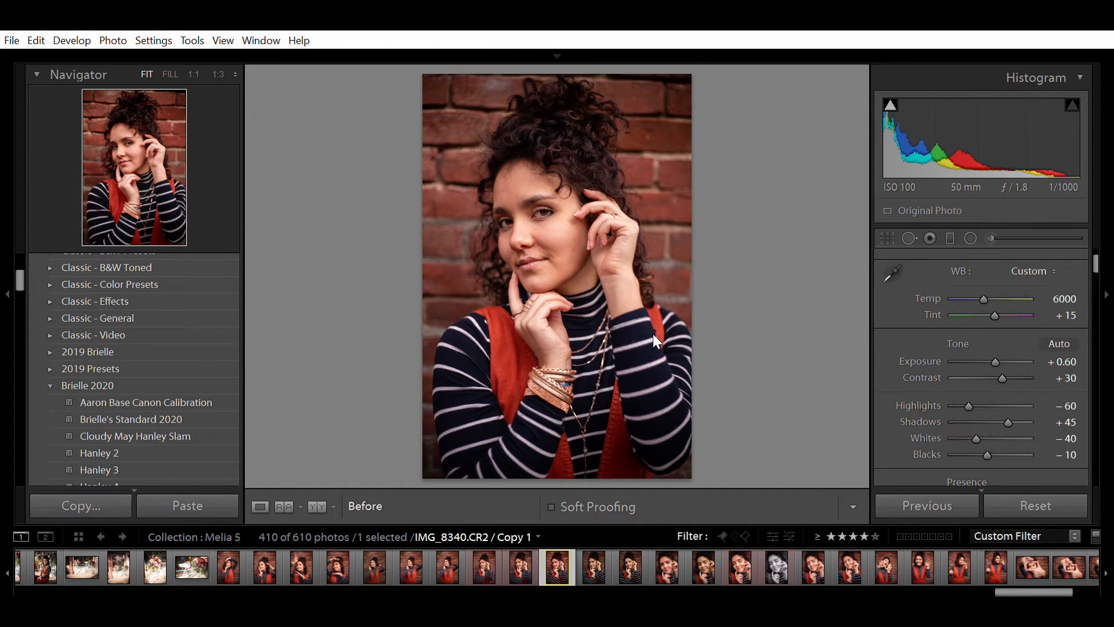
{"action": "key", "text": "backslash"}
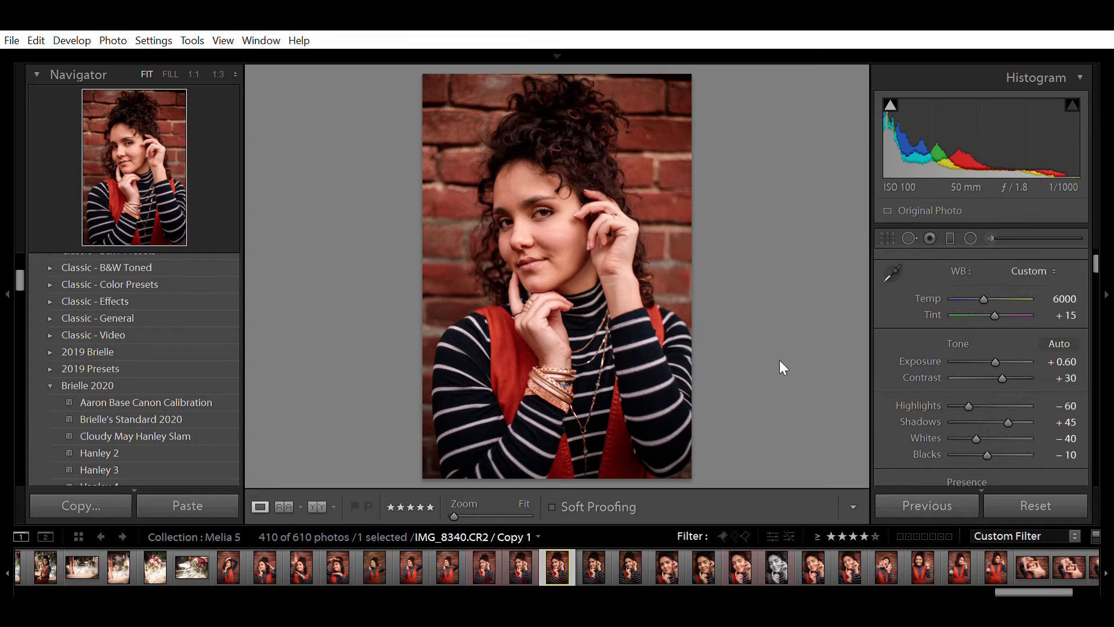
- Set the Basic panel Shadows to +55 after trying +41 and +64, then load the Adjustment Brush
{"action": "left_click", "coordinate": [1067, 422]}
{"action": "type", "text": "55"}
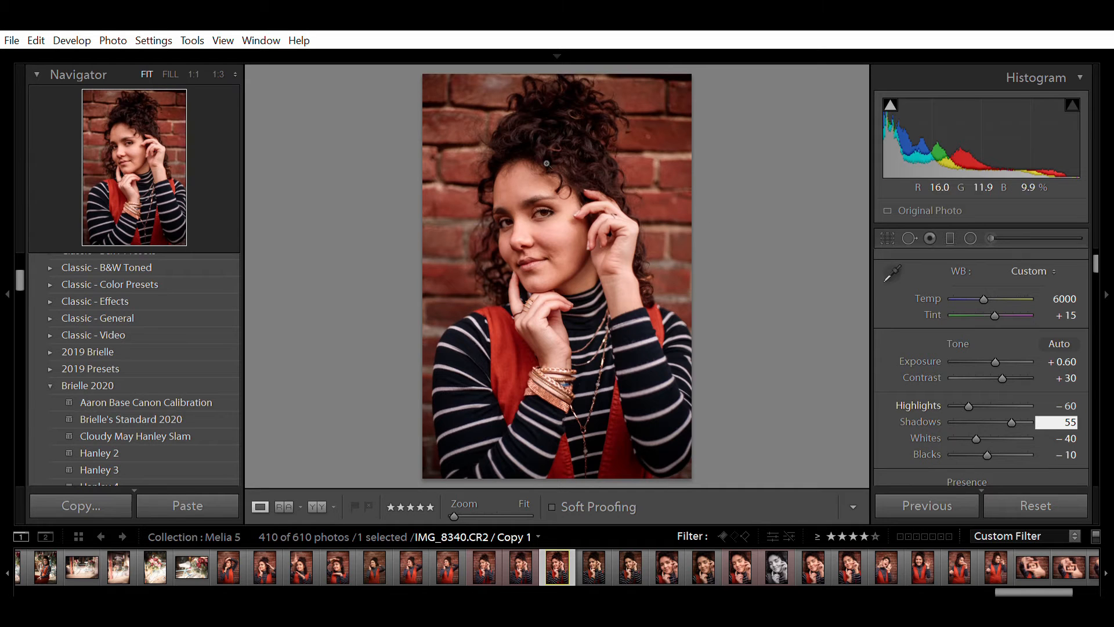
{"action": "key", "text": "Return"}
{"action": "mouse_move", "coordinate": [1025, 411]}
{"action": "left_mouse_down"}
{"action": "mouse_move", "coordinate": [979, 417]}
{"action": "mouse_move", "coordinate": [1022, 423]}
{"action": "mouse_move", "coordinate": [959, 426]}
{"action": "mouse_move", "coordinate": [1008, 426]}
{"action": "mouse_move", "coordinate": [1015, 408]}
{"action": "left_mouse_up"}
{"action": "left_click", "coordinate": [1050, 419]}
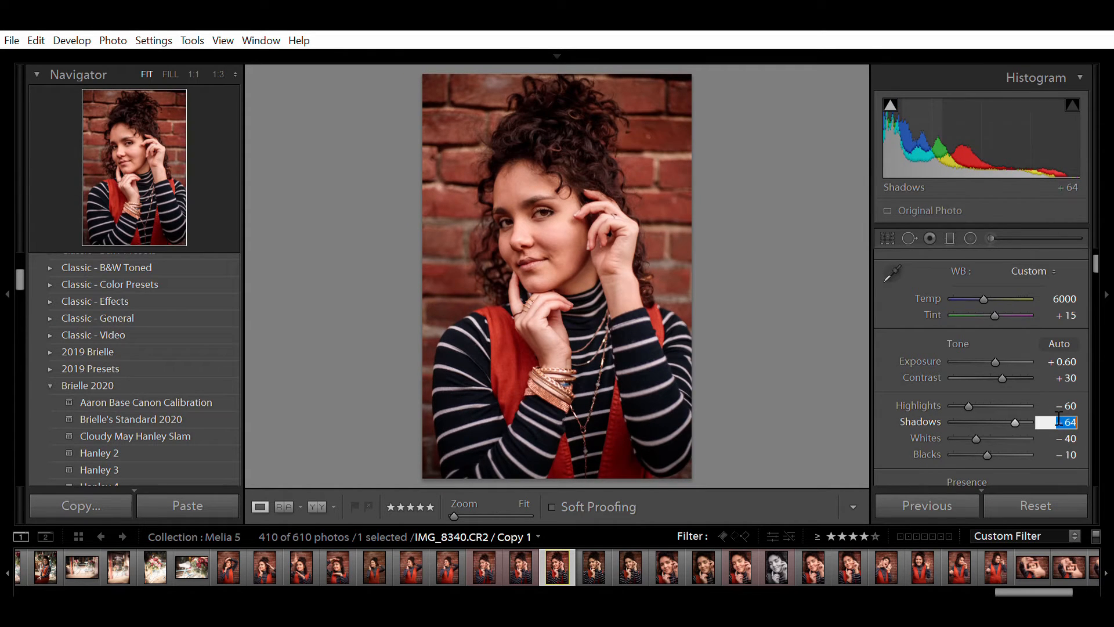
{"action": "type", "text": "55"}
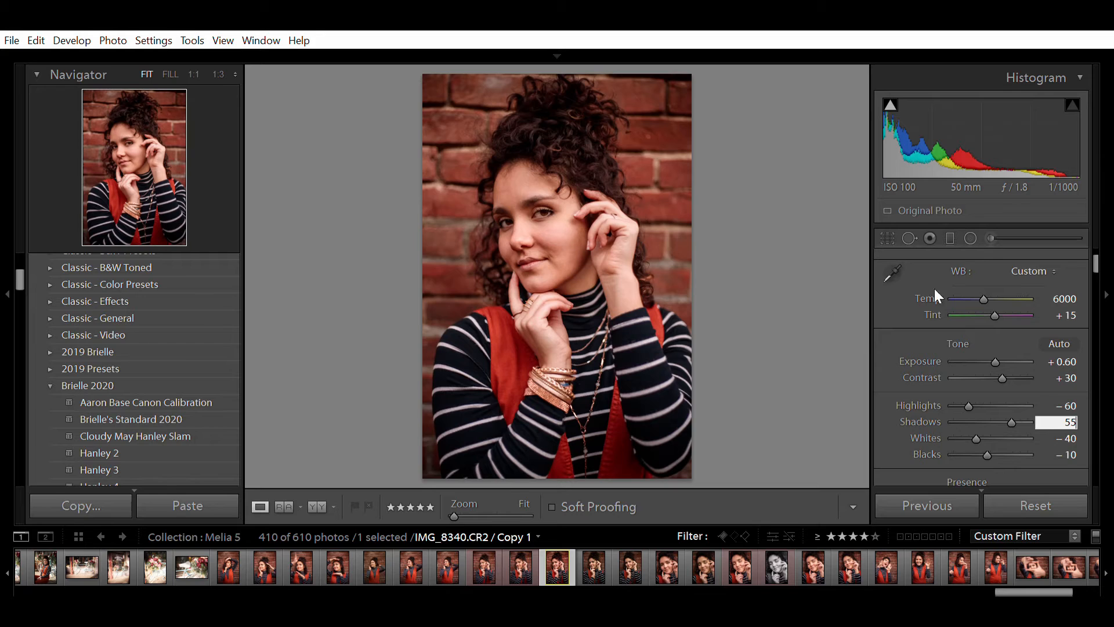
{"action": "left_click", "coordinate": [989, 227]}
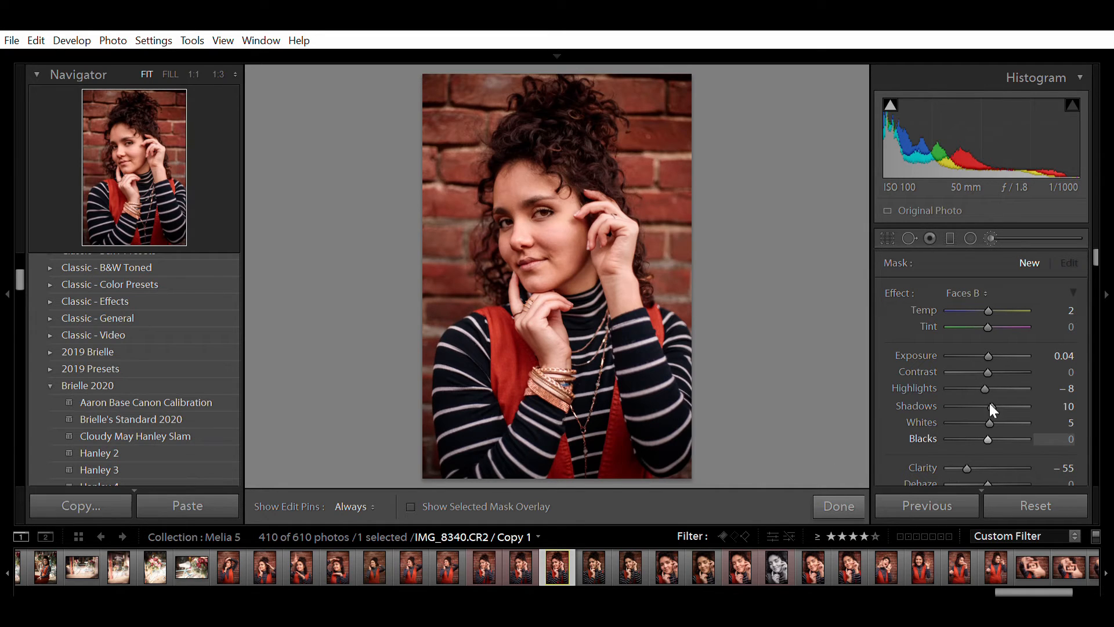
- Set the Faces B brush to Tint 1, Exposure 0.14, Shadows 15, Highlights −10 and Clarity −85
{"action": "left_click", "coordinate": [1071, 326]}
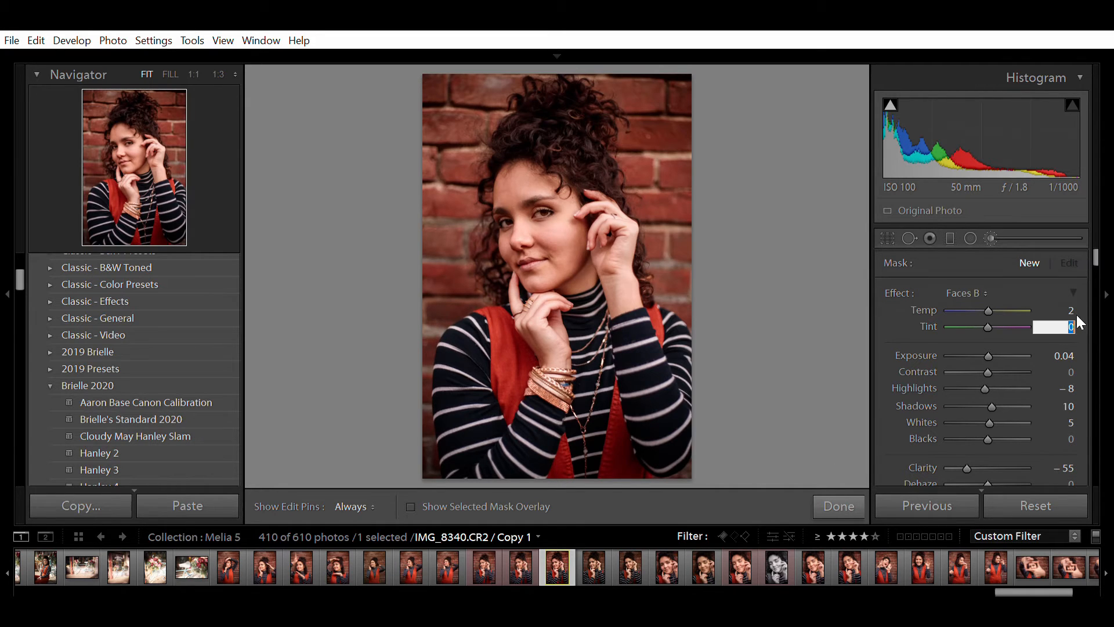
{"action": "key", "text": "Tab"}
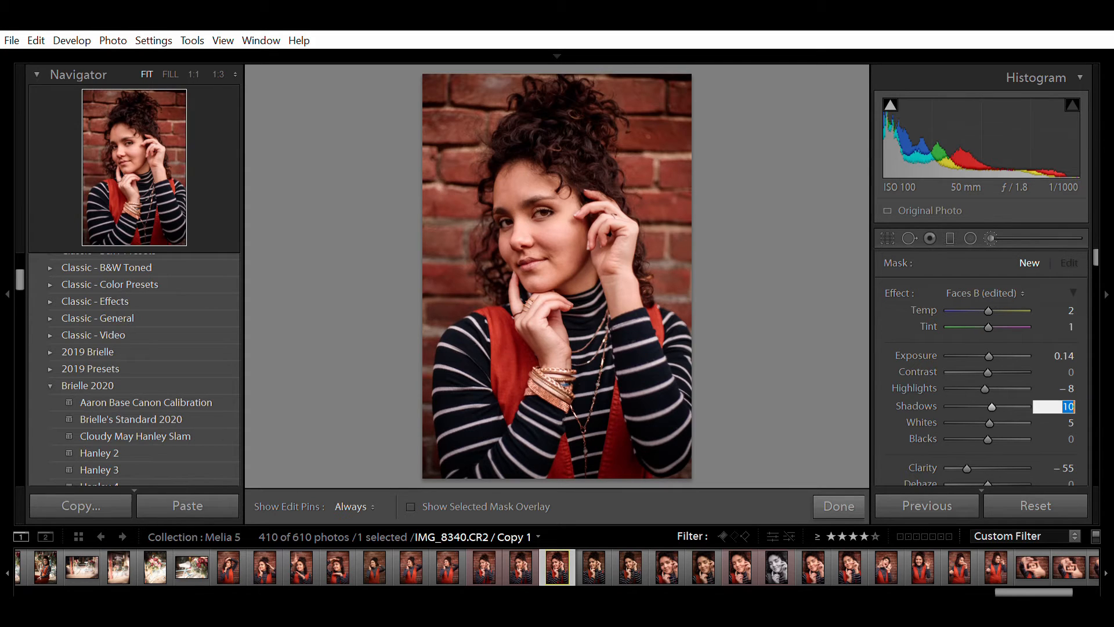
{"action": "key", "text": "shift+Tab"}
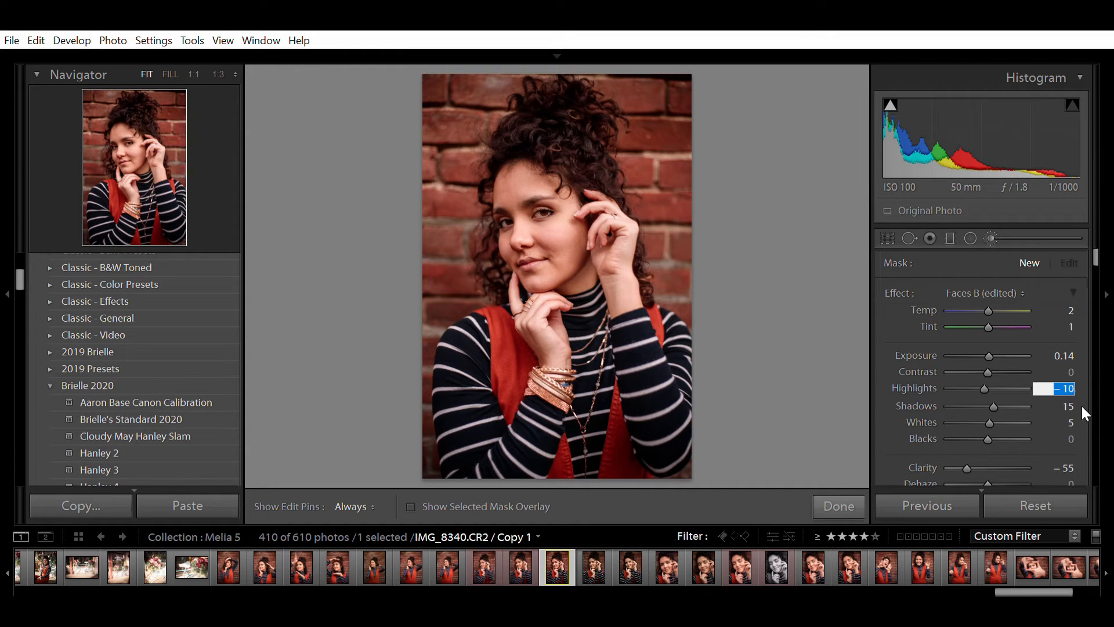
{"action": "left_click", "coordinate": [1070, 465]}
{"action": "left_click", "coordinate": [964, 464]}
{"action": "left_click_drag", "start_coordinate": [965, 464], "coordinate": [956, 466]}
{"action": "left_click", "coordinate": [1062, 468]}
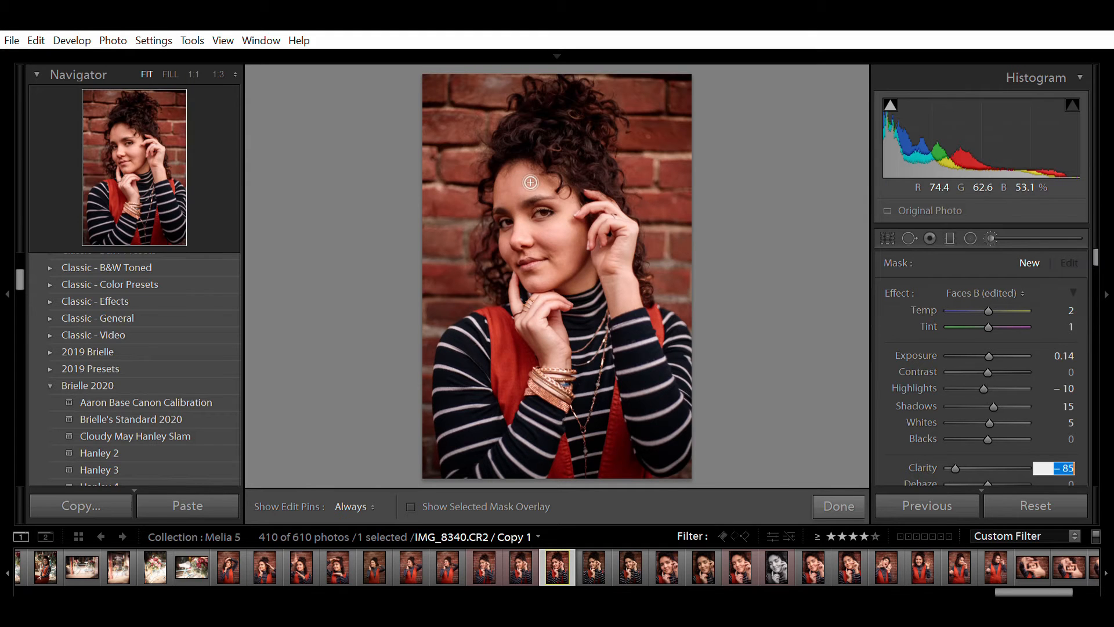
- Zoom to 1:3 on her face and paint the softening brush across the forehead
{"action": "left_click", "coordinate": [219, 74]}
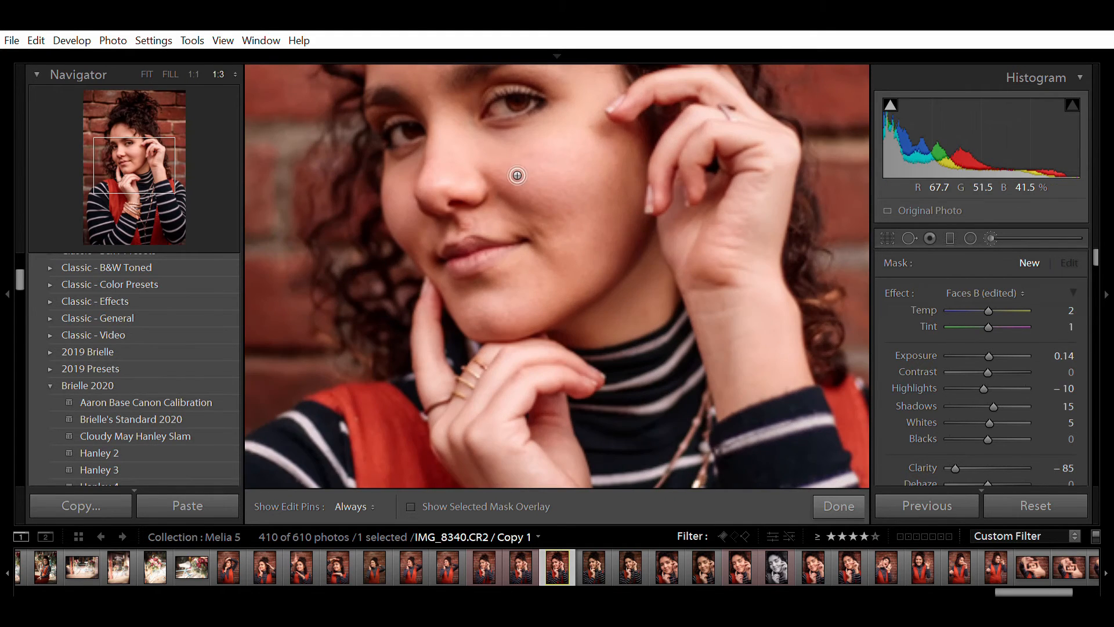
{"action": "left_click_drag", "start_coordinate": [555, 103], "coordinate": [549, 236]}
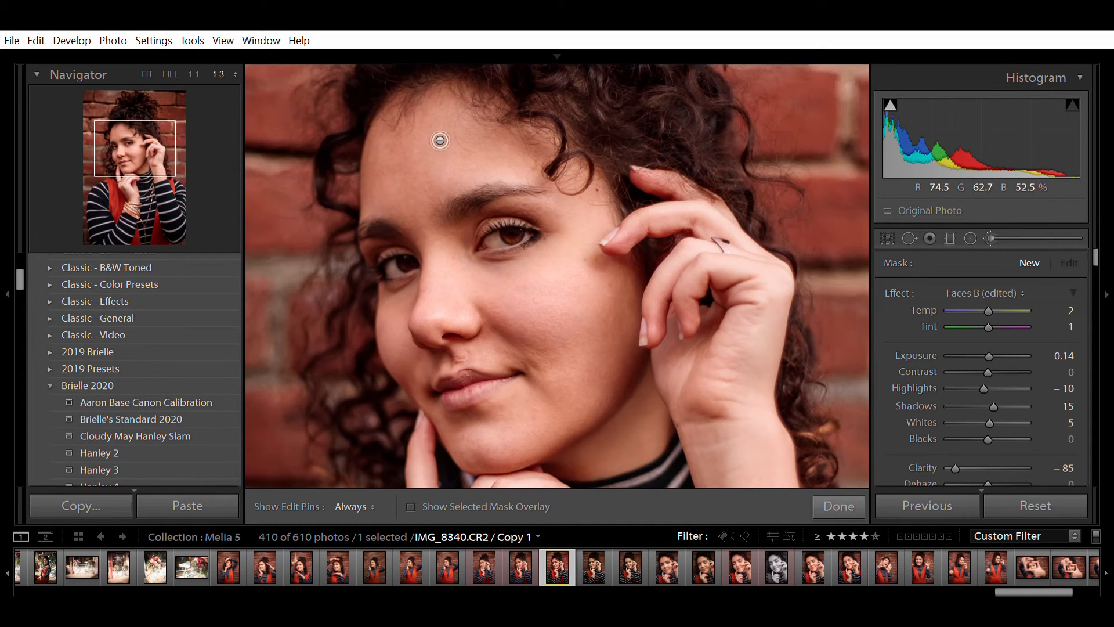
{"action": "key", "text": "h"}
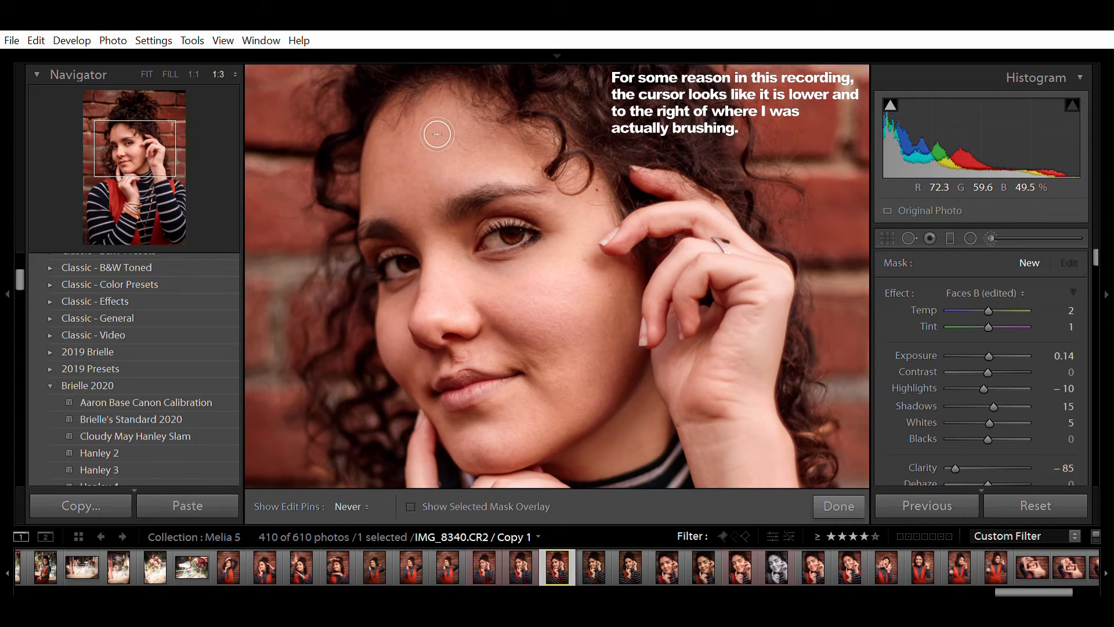
{"action": "left_click_drag", "start_coordinate": [474, 125], "coordinate": [461, 164]}
{"action": "scroll", "coordinate": [461, 164], "scroll_direction": "up", "scroll_amount": 5}
{"action": "key", "text": "h"}
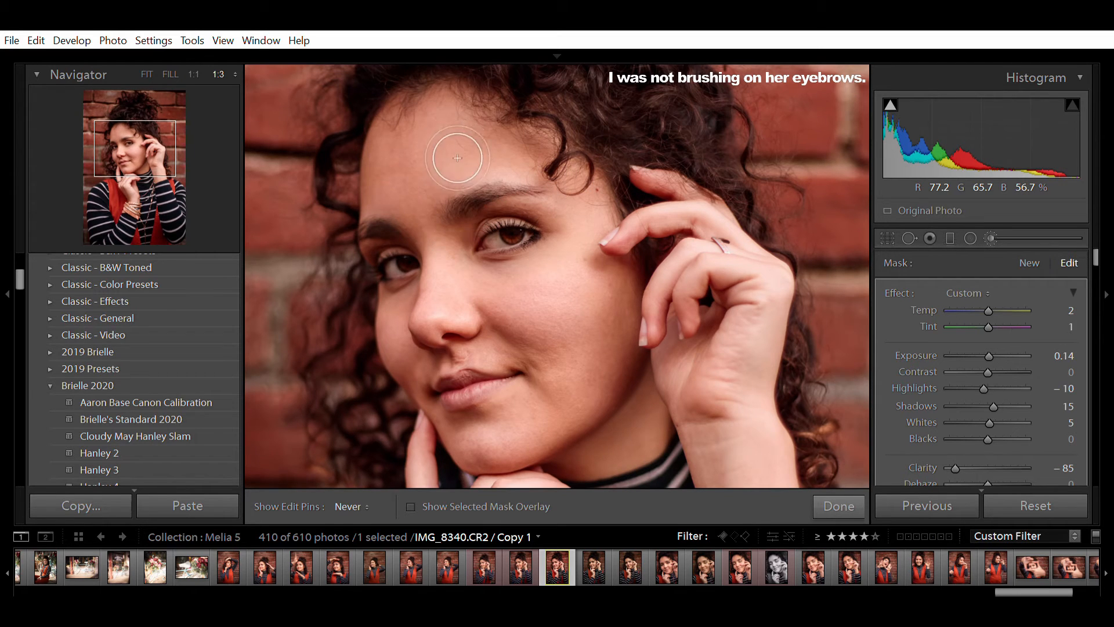
{"action": "key", "text": "h"}
{"action": "scroll", "coordinate": [458, 206], "scroll_direction": "down", "scroll_amount": 3}
{"action": "key", "text": "h"}
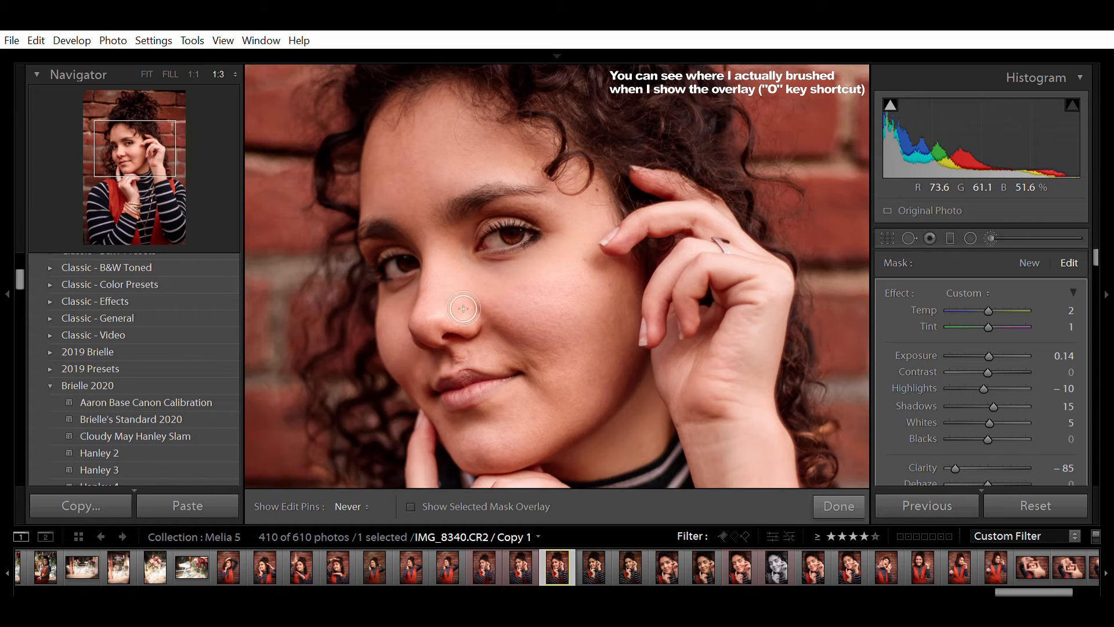
{"action": "key", "text": "h"}
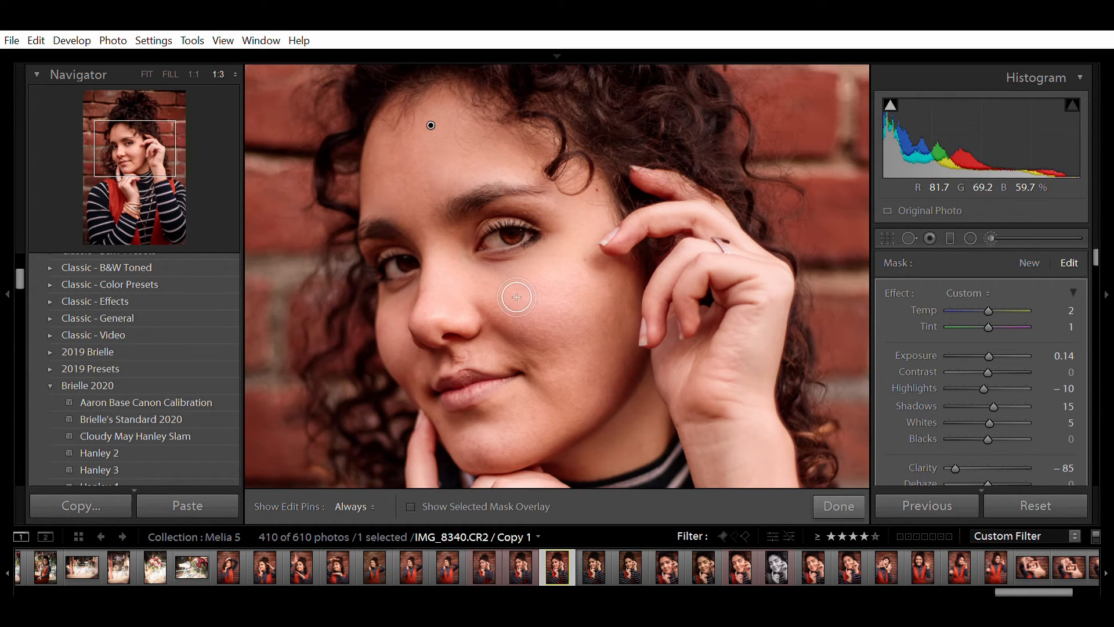
- Extend the softening brush over her chin, jawline and lower cheek beside her hand
{"action": "key", "text": "h"}
{"action": "key", "text": "h"}
{"action": "key", "text": "h"}
{"action": "scroll", "coordinate": [601, 363], "scroll_direction": "up", "scroll_amount": 5}
{"action": "key", "text": "h"}
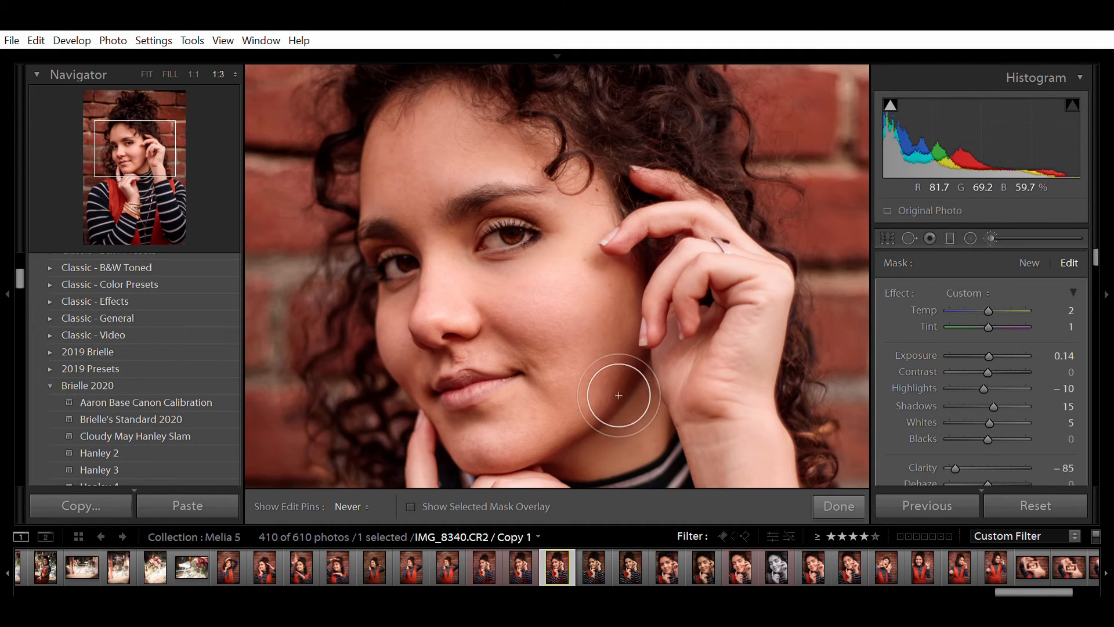
{"action": "key", "text": "h"}
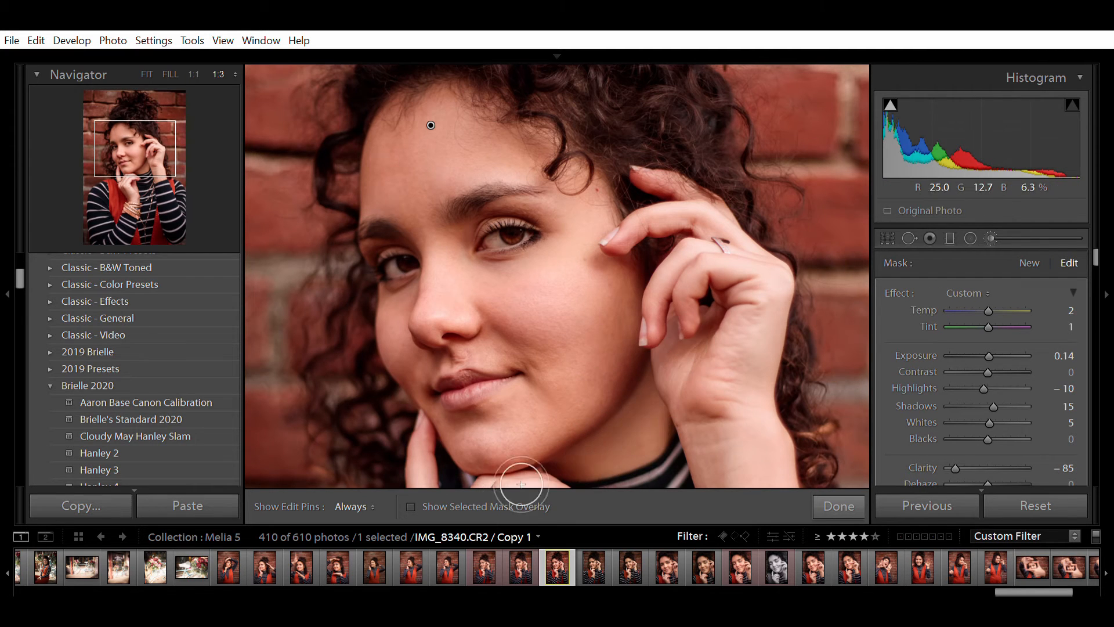
{"action": "key", "text": "h"}
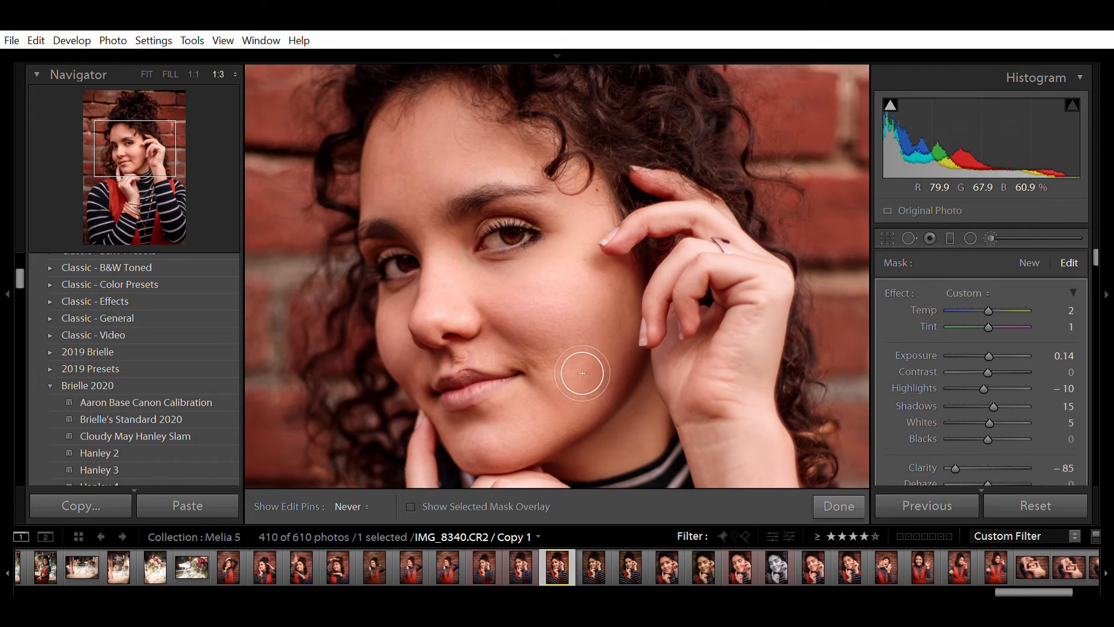
{"action": "key", "text": "h"}
{"action": "key", "text": "h"}
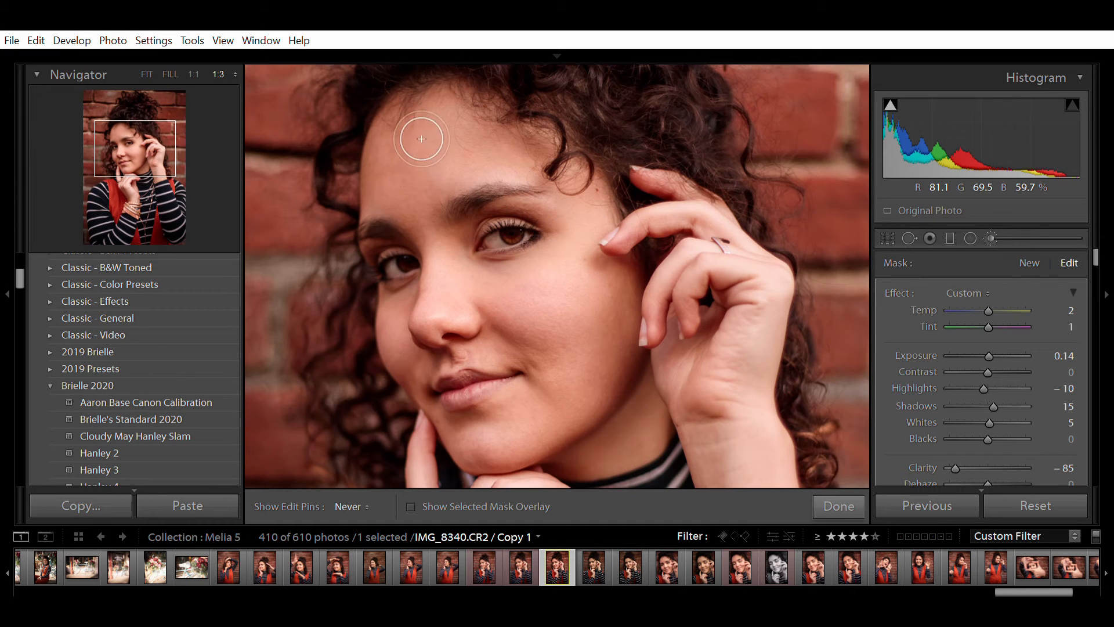
{"action": "key", "text": "h"}
{"action": "key", "text": "h"}
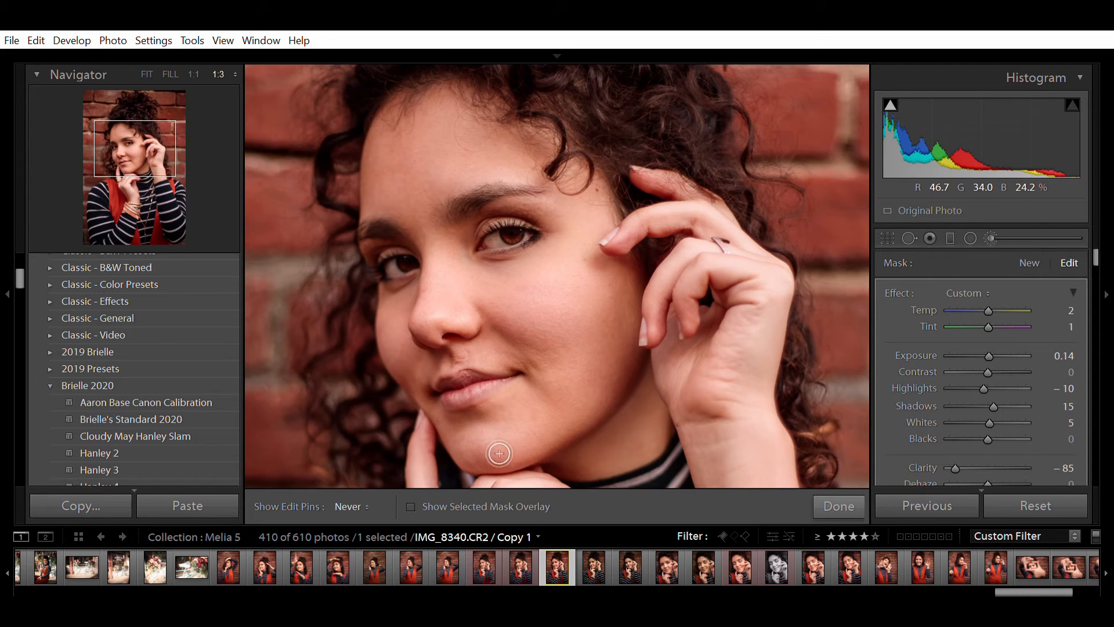
{"action": "key", "text": "h"}
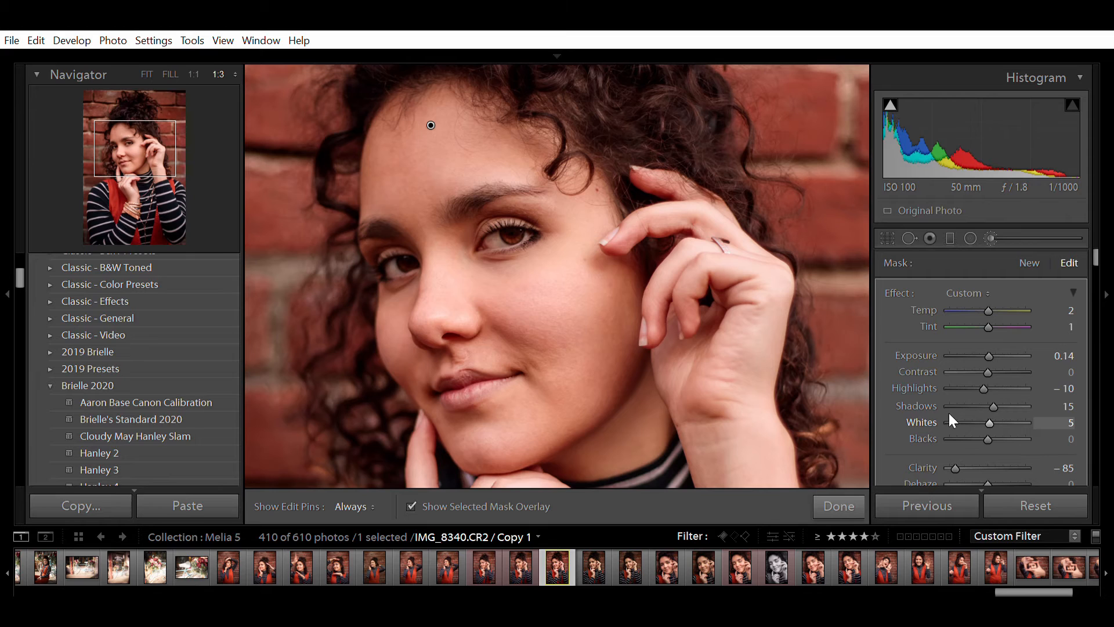
- Toggle the mask overlay of the brushed face area with O
{"action": "key", "text": "o"}
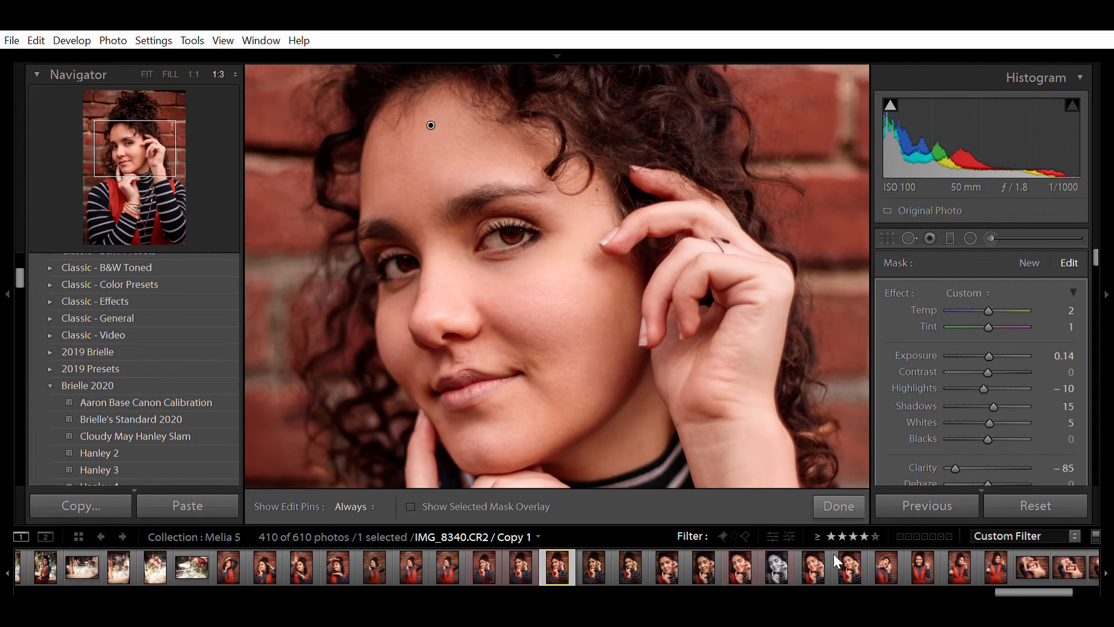
- Apply Soften Skin B (contrast −21, blacks +25, clarity −83) and brush it over cheek and chin
{"action": "left_click", "coordinate": [790, 411]}
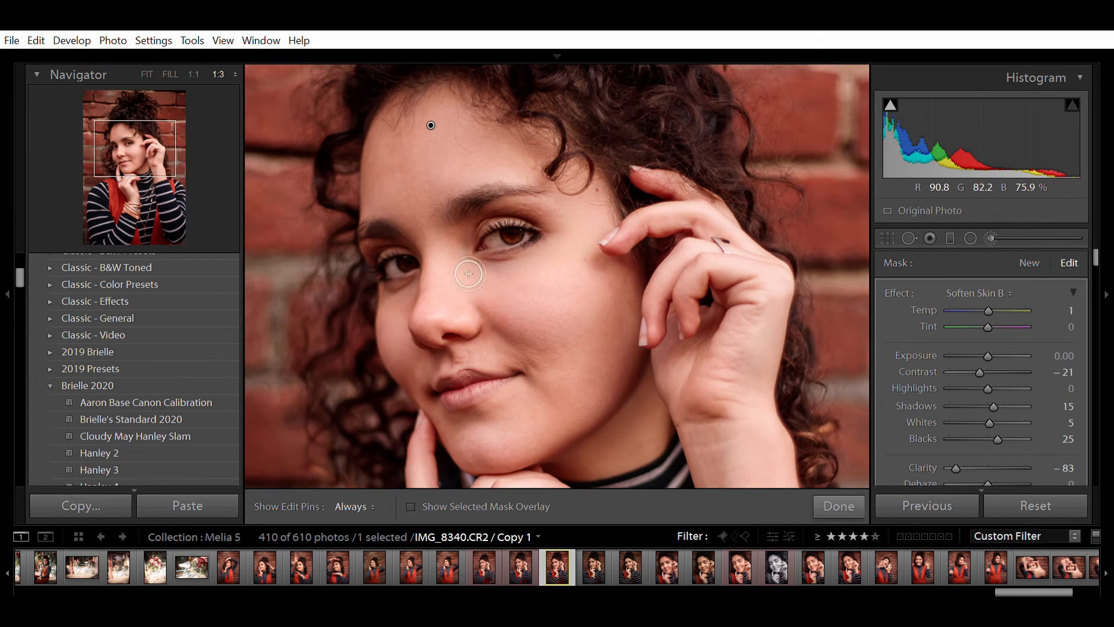
{"action": "key", "text": "h"}
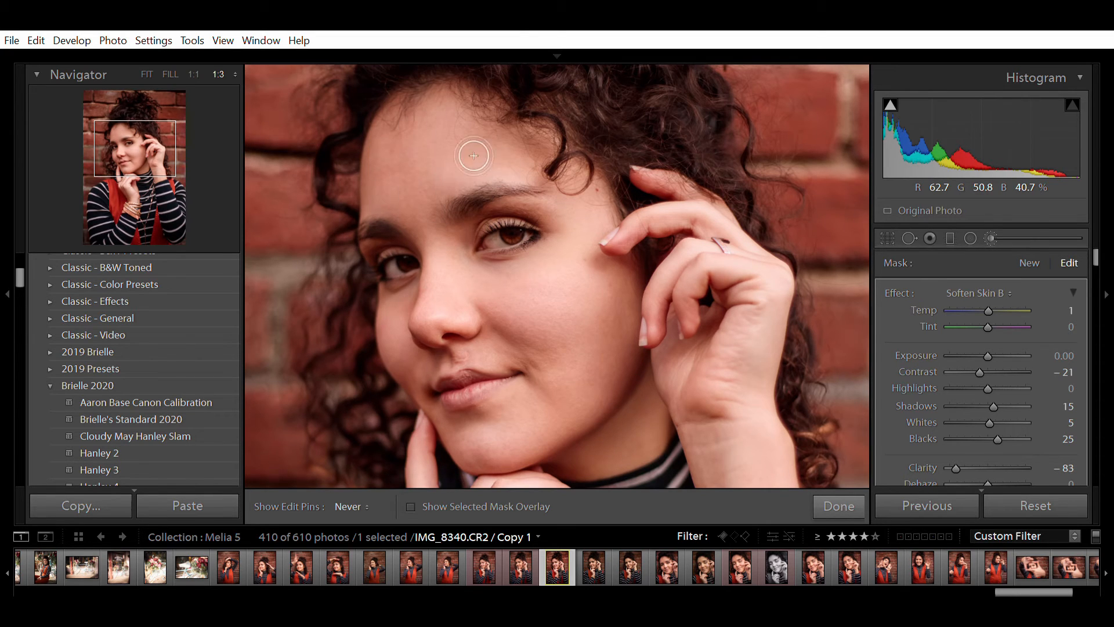
{"action": "key", "text": "h"}
{"action": "key", "text": "h"}
{"action": "key", "text": "h"}
{"action": "scroll", "coordinate": [574, 342], "scroll_direction": "up", "scroll_amount": 5}
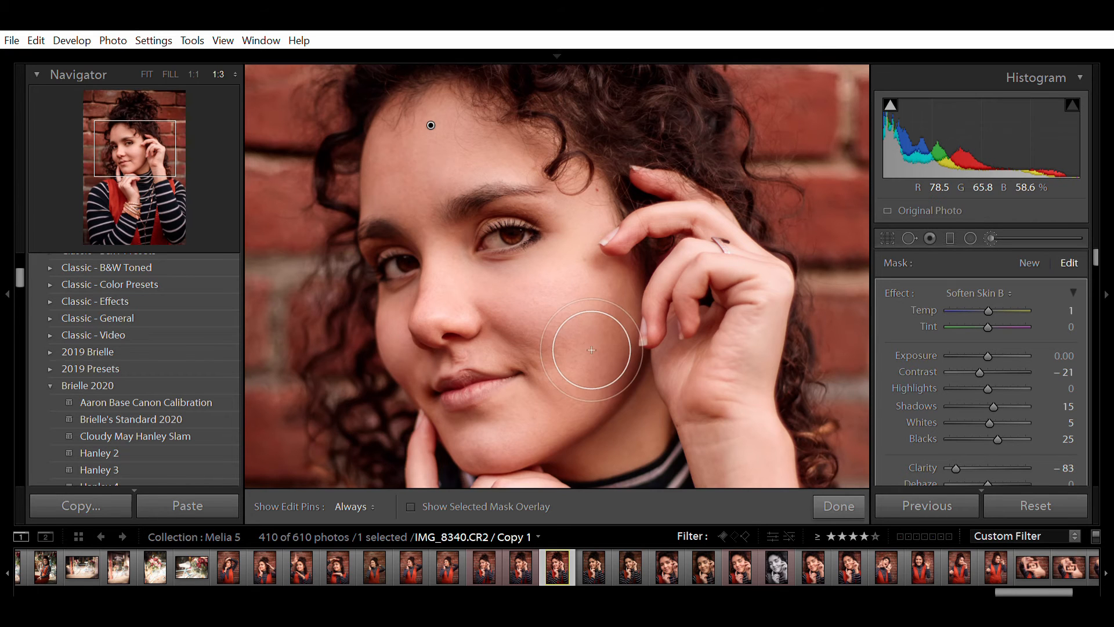
{"action": "key", "text": "h"}
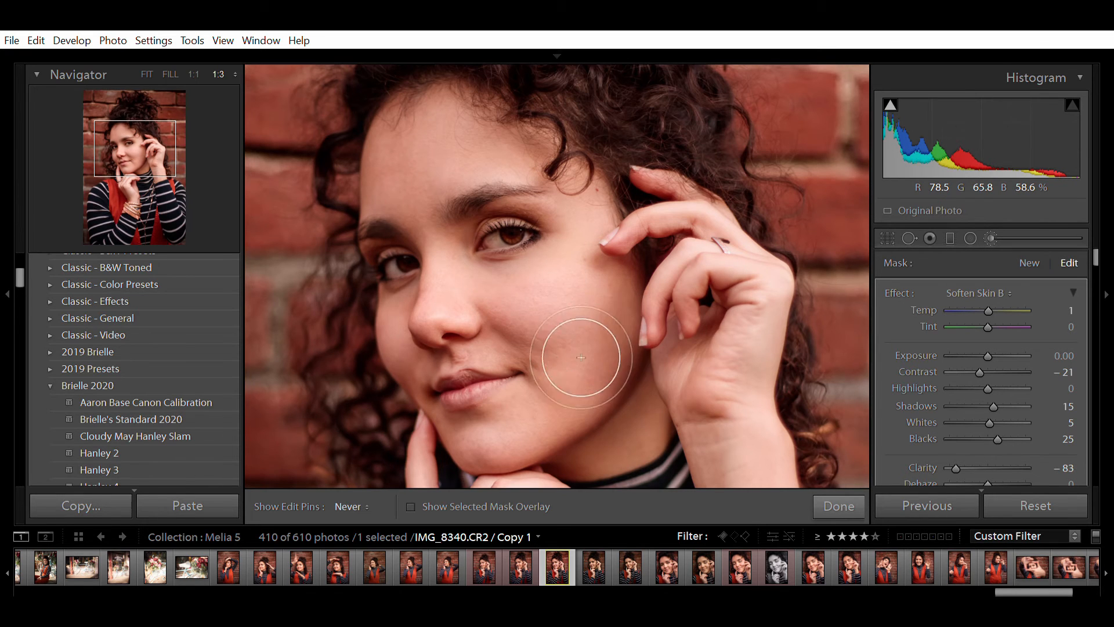
{"action": "key", "text": "h"}
{"action": "scroll", "coordinate": [522, 458], "scroll_direction": "down", "scroll_amount": 4}
{"action": "key", "text": "h"}
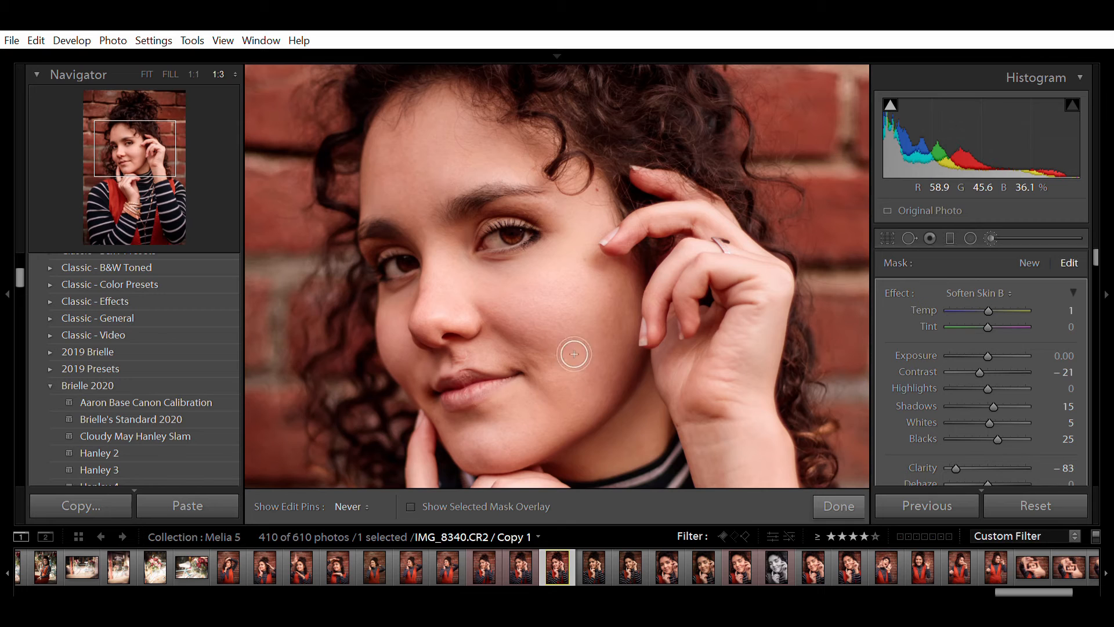
{"action": "key", "text": "h"}
{"action": "key", "text": "h"}
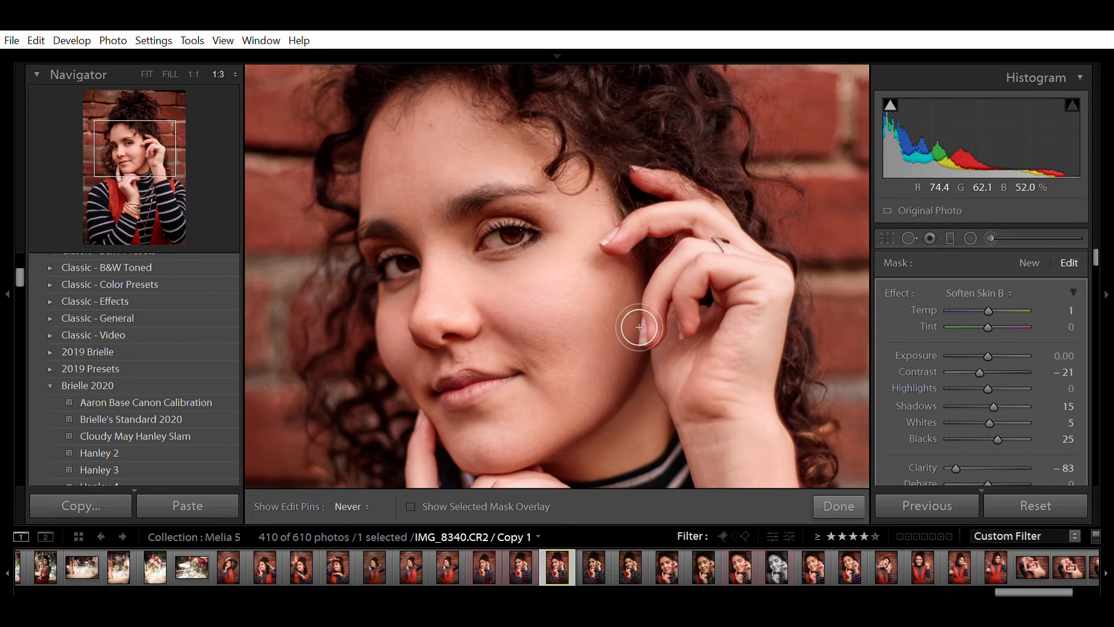
{"action": "key", "text": "h"}
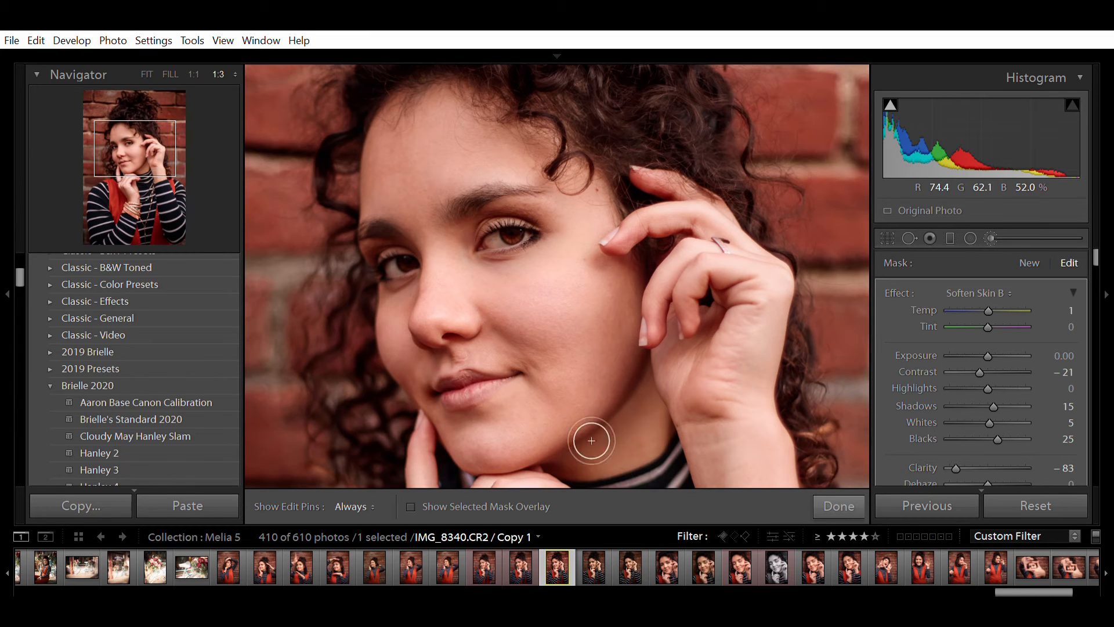
{"action": "scroll", "coordinate": [910, 409], "scroll_direction": "down", "scroll_amount": 5}
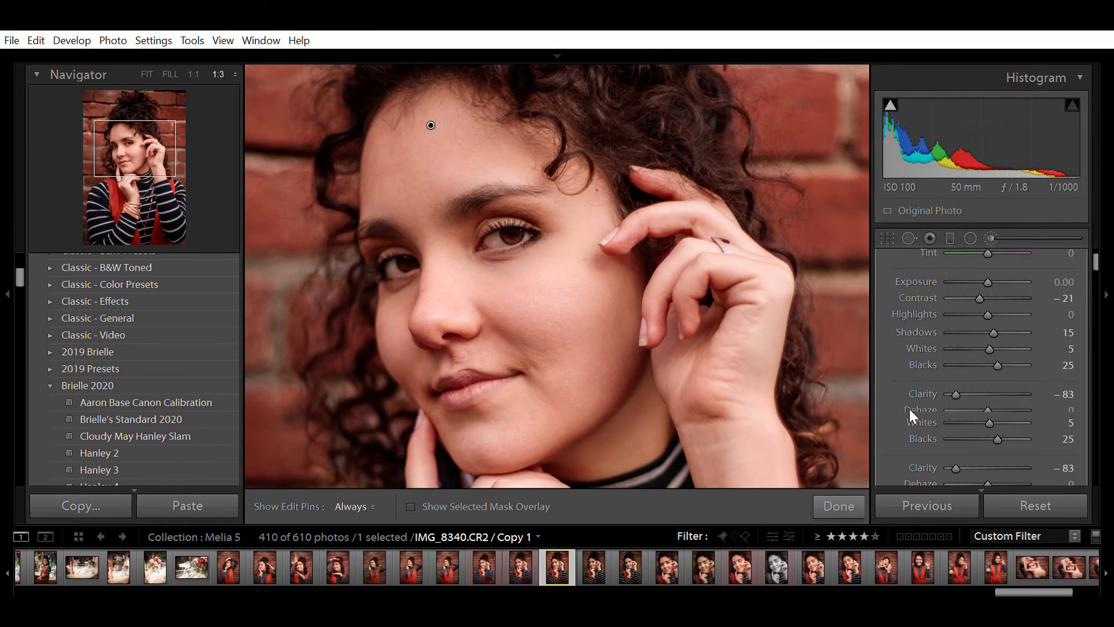
{"action": "left_click", "coordinate": [887, 414]}
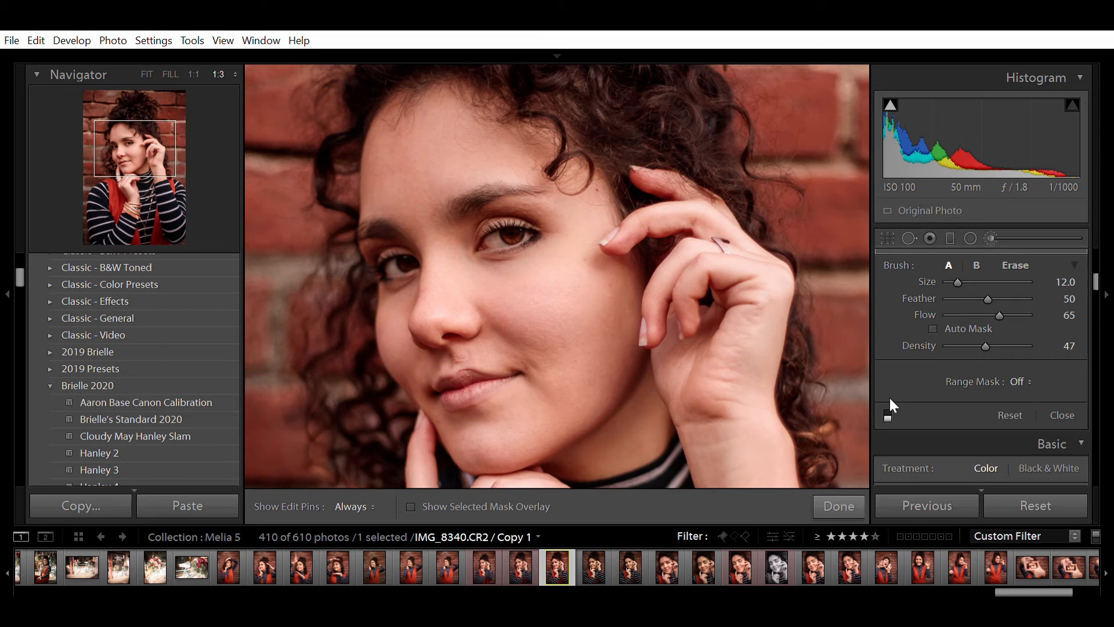
{"action": "left_click", "coordinate": [888, 413]}
{"action": "left_click", "coordinate": [888, 413]}
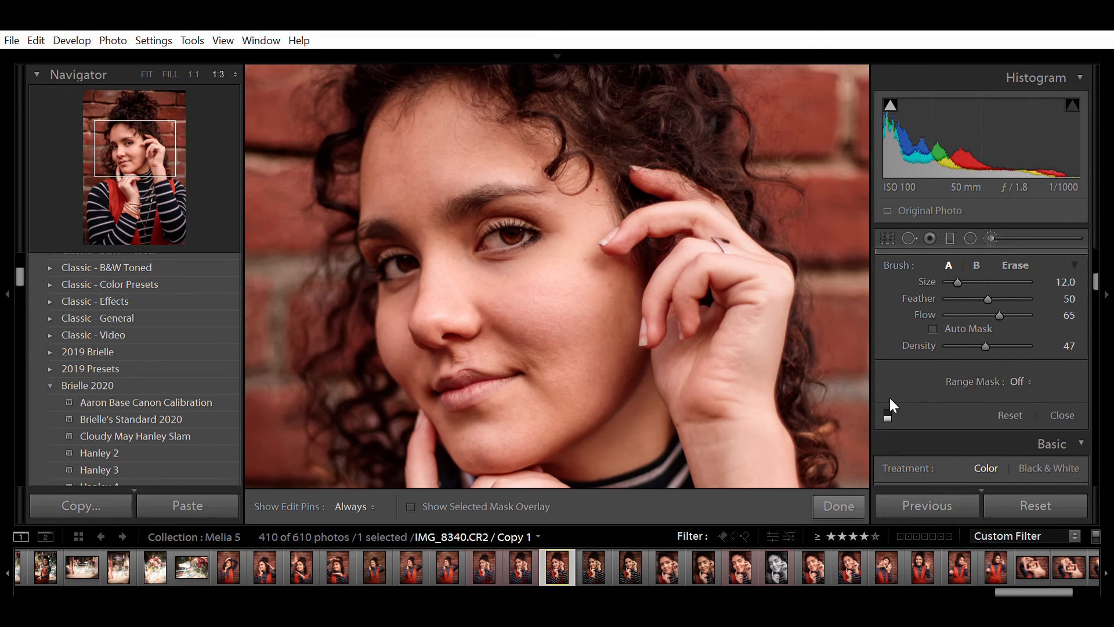
{"action": "left_click", "coordinate": [889, 399]}
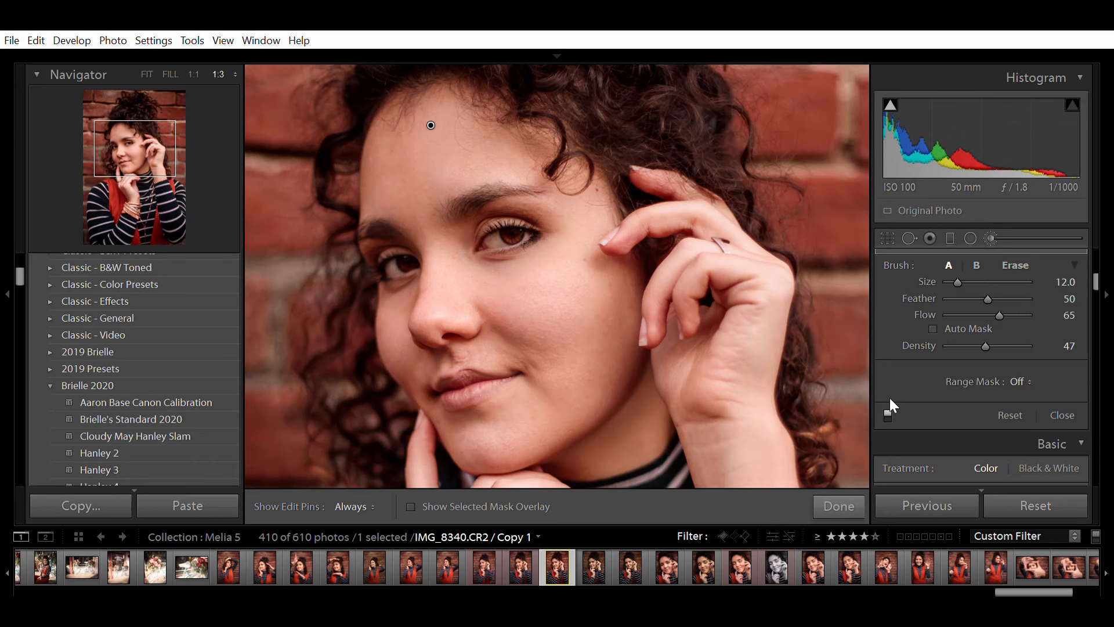
{"action": "left_click", "coordinate": [889, 404]}
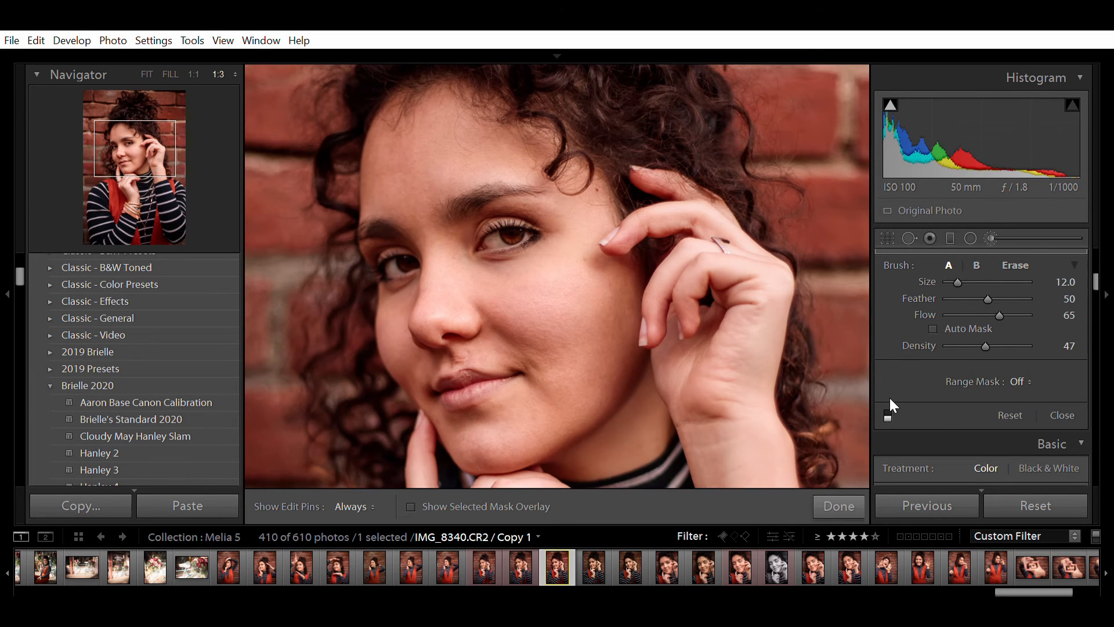
{"action": "left_click", "coordinate": [889, 399]}
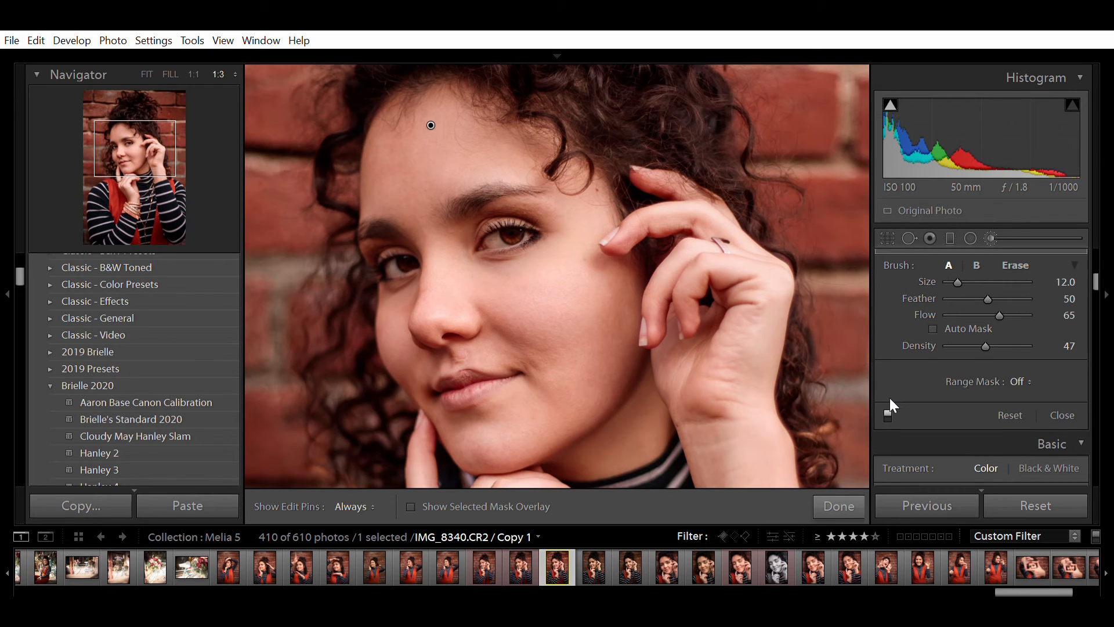
{"action": "left_click", "coordinate": [889, 398]}
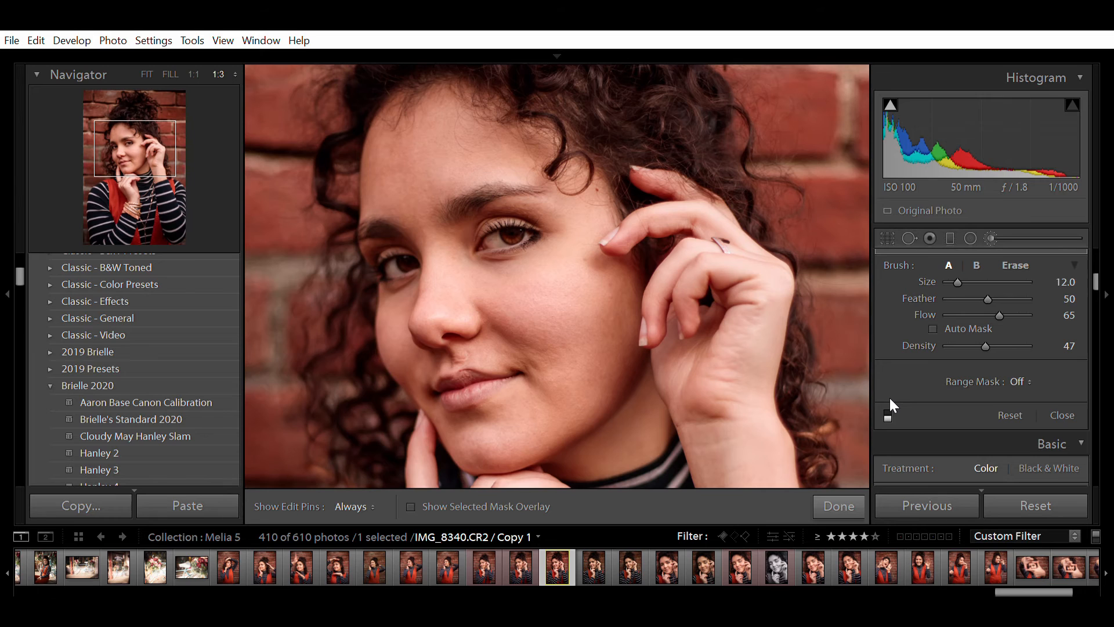
{"action": "left_click", "coordinate": [889, 398]}
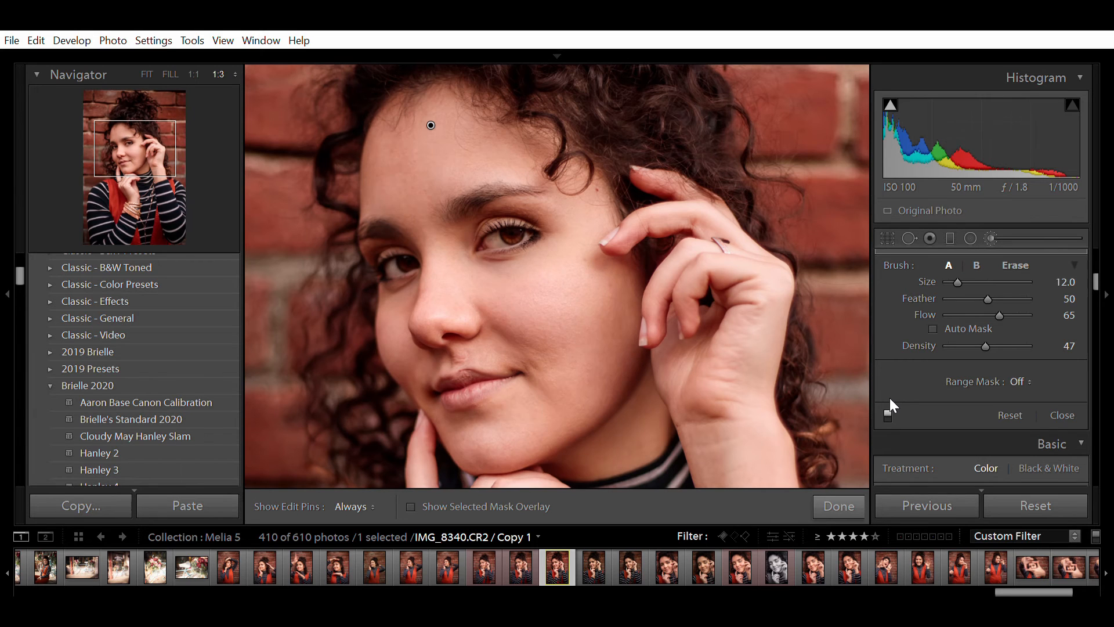
{"action": "scroll", "coordinate": [899, 377], "scroll_direction": "up", "scroll_amount": 5}
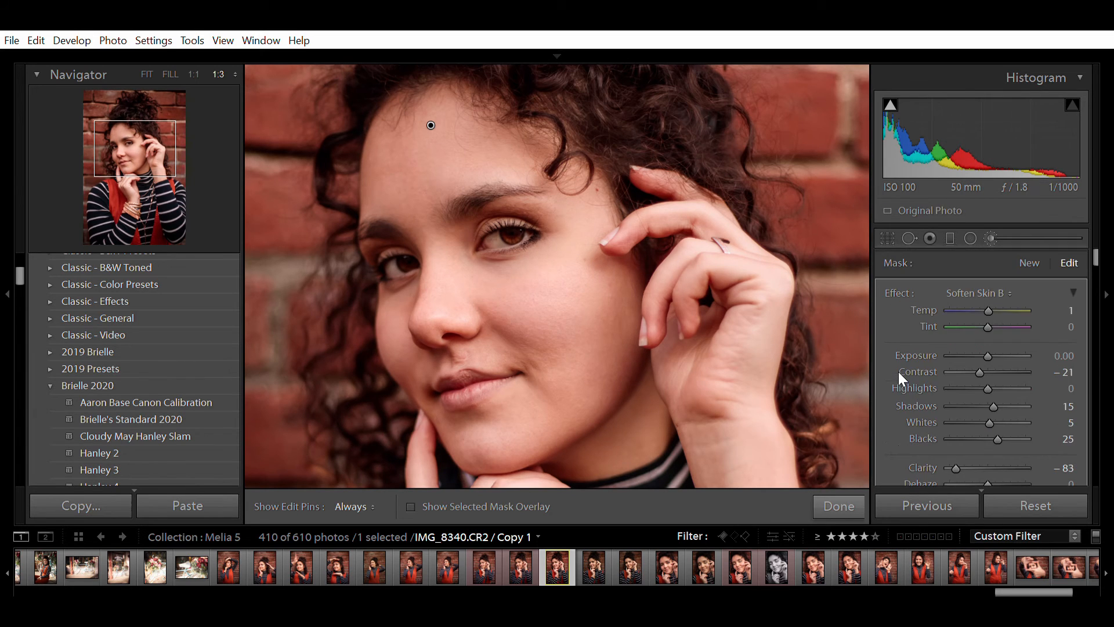
- Lower the brush's Shadows to 0 and finish the brush edit
{"action": "left_click", "coordinate": [1069, 406]}
{"action": "key", "text": "Down"}
{"action": "key", "text": "Down"}
{"action": "key", "text": "Down"}
{"action": "key", "text": "Down"}
{"action": "key", "text": "Down"}
{"action": "key", "text": "Down"}
{"action": "key", "text": "Down"}
{"action": "key", "text": "Down"}
{"action": "key", "text": "Down"}
{"action": "key", "text": "Down"}
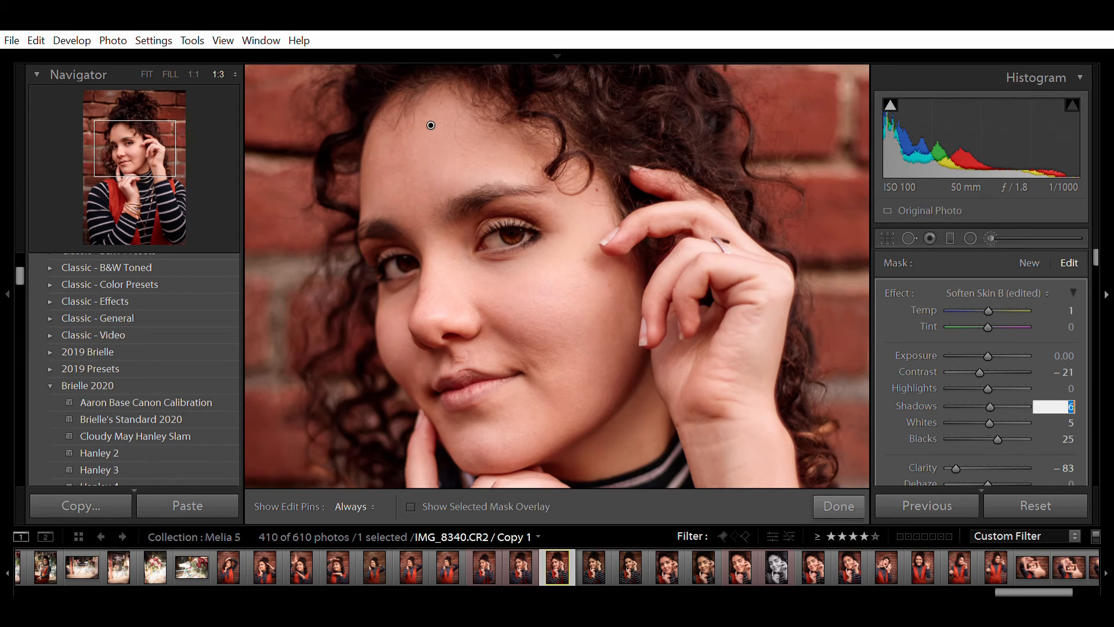
{"action": "key", "text": "Down"}
{"action": "key", "text": "Down"}
{"action": "key", "text": "Down"}
{"action": "key", "text": "Down"}
{"action": "key", "text": "Down"}
{"action": "key", "text": "Return"}
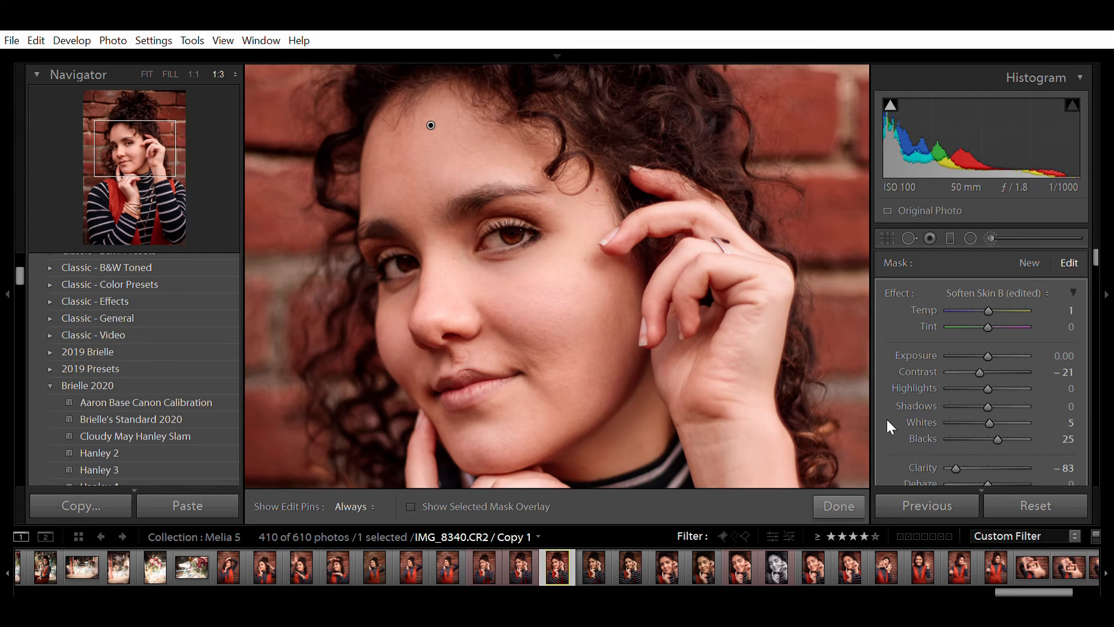
{"action": "left_click", "coordinate": [840, 488]}
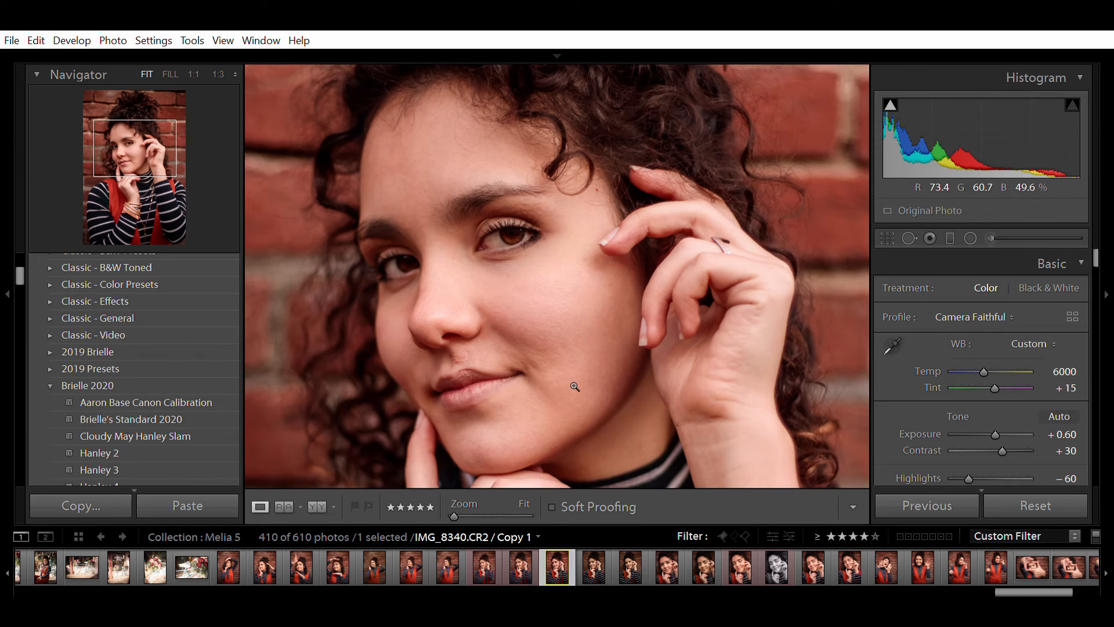
- Compare the photo with the brush effect toggled off and on, then check the face close-up
{"action": "left_click", "coordinate": [573, 385]}
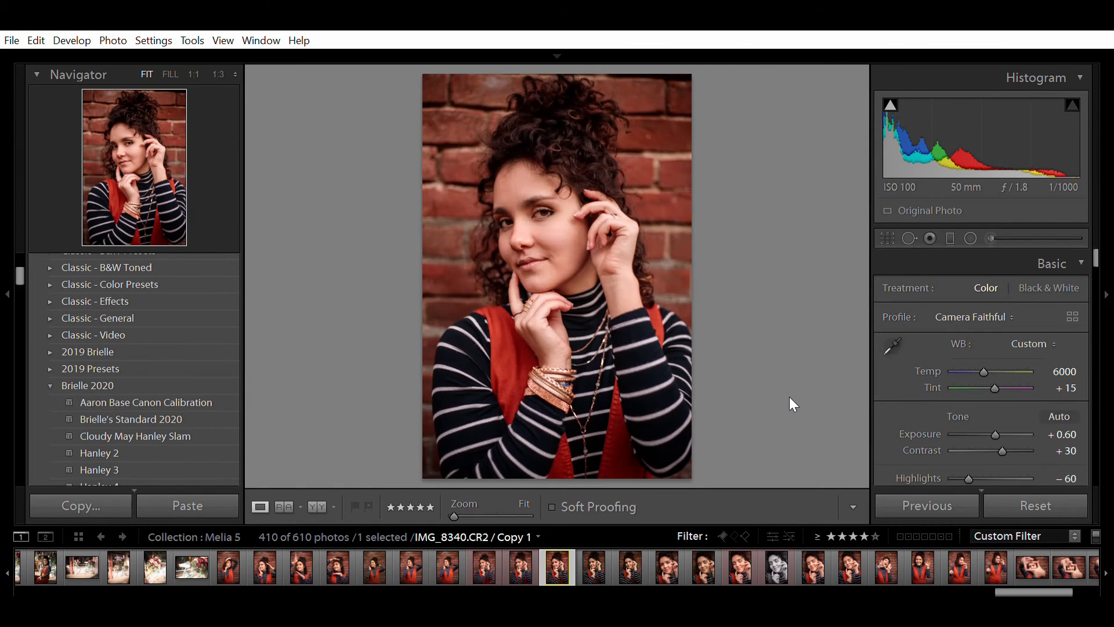
{"action": "left_click", "coordinate": [991, 238]}
{"action": "scroll", "coordinate": [903, 416], "scroll_direction": "down", "scroll_amount": 8}
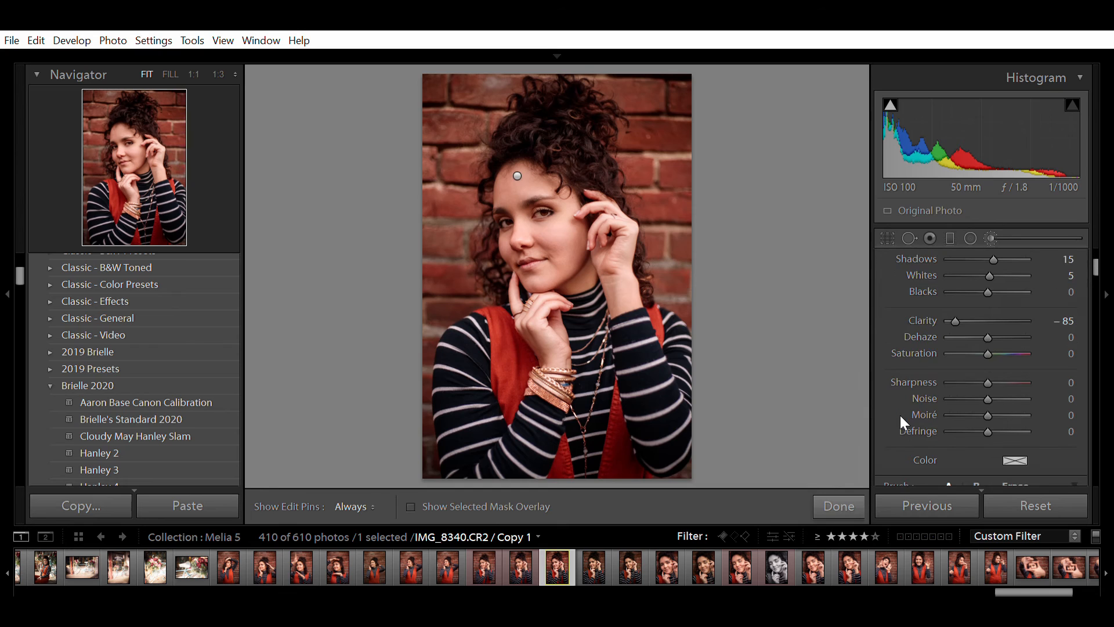
{"action": "left_click", "coordinate": [889, 403]}
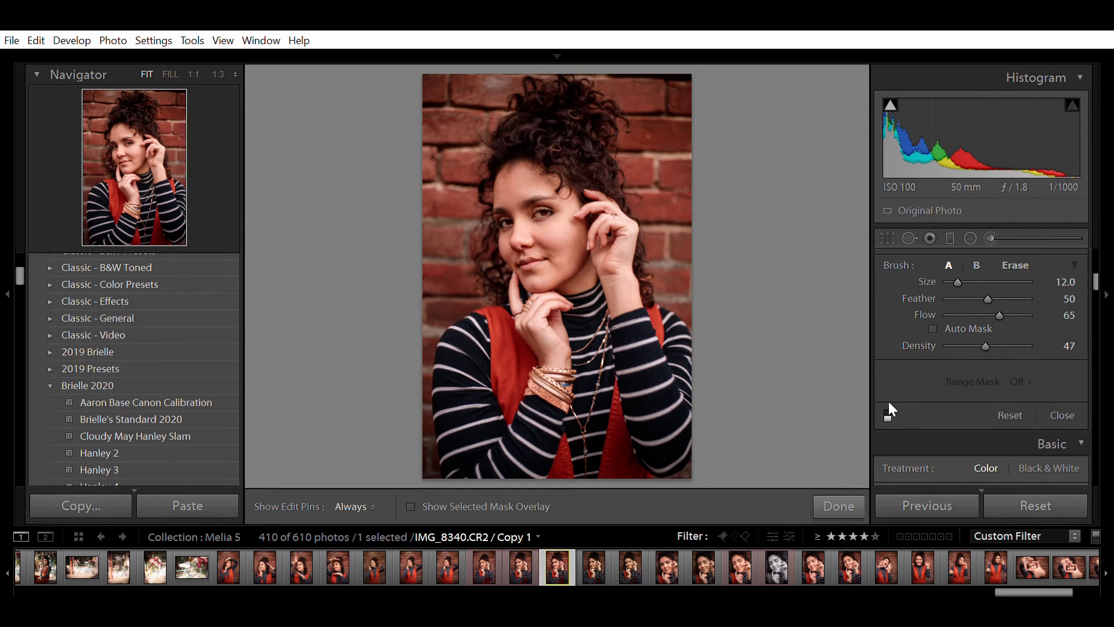
{"action": "left_click", "coordinate": [889, 406]}
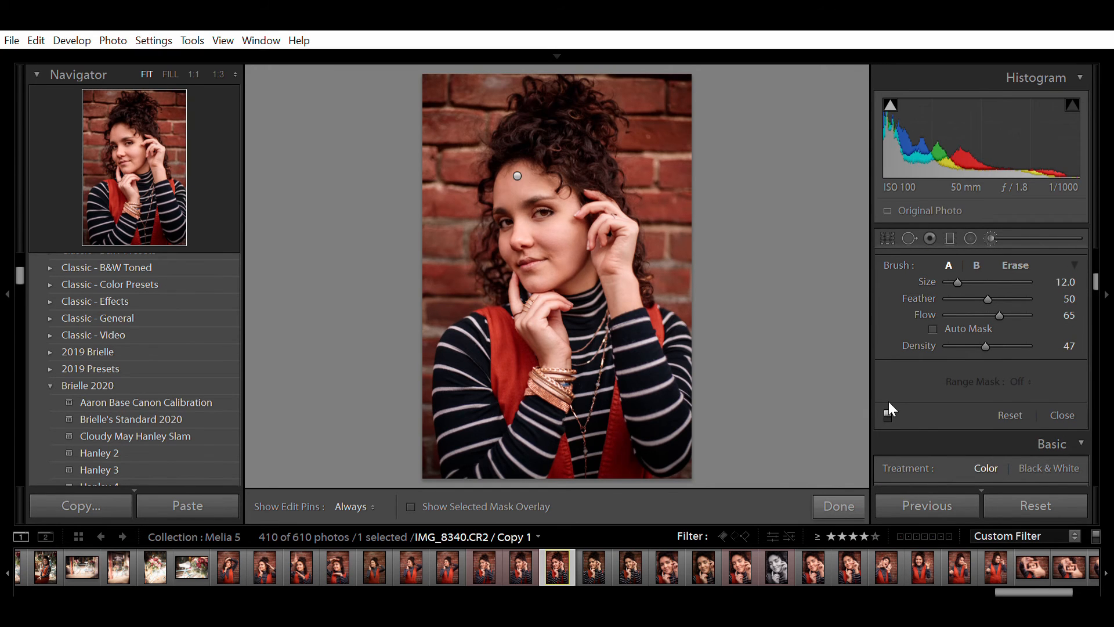
{"action": "left_click", "coordinate": [888, 403]}
{"action": "left_click", "coordinate": [889, 403]}
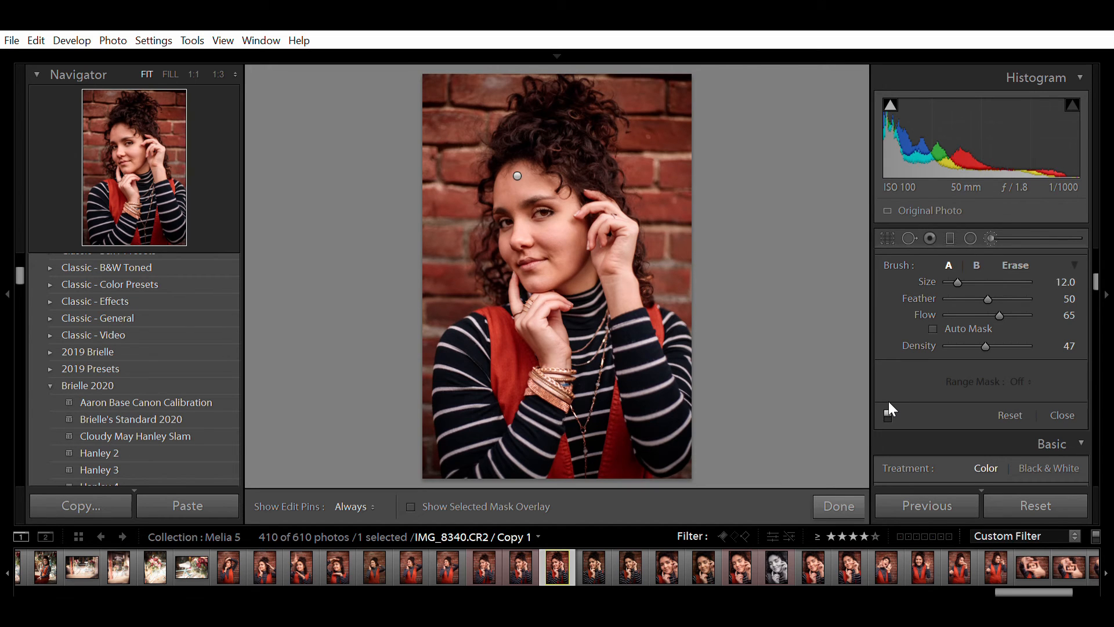
{"action": "left_click", "coordinate": [846, 487]}
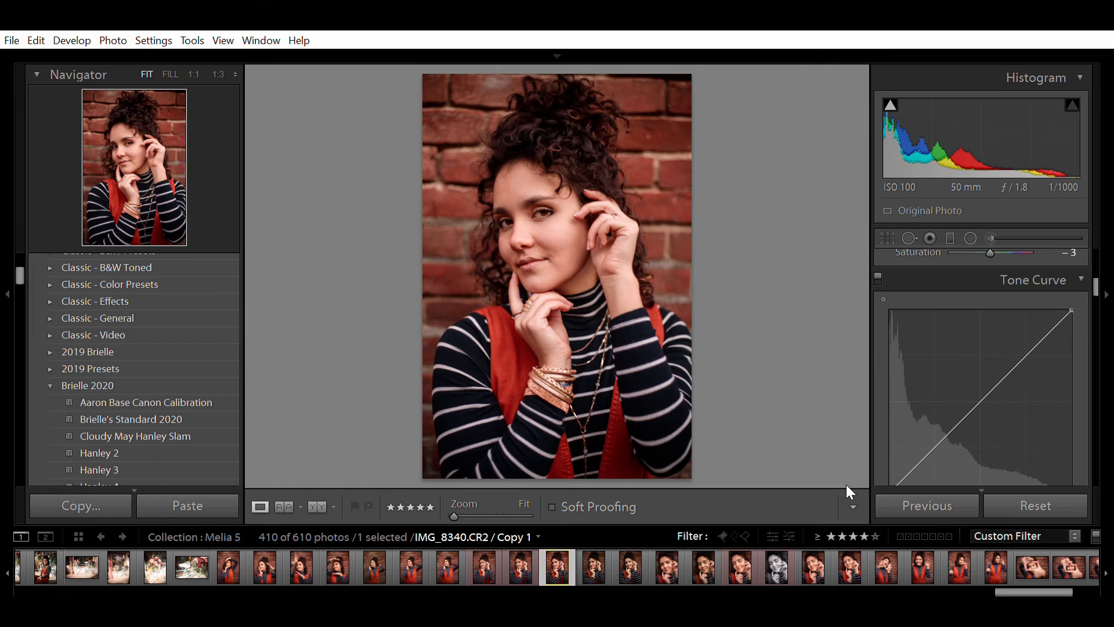
{"action": "left_click", "coordinate": [534, 221]}
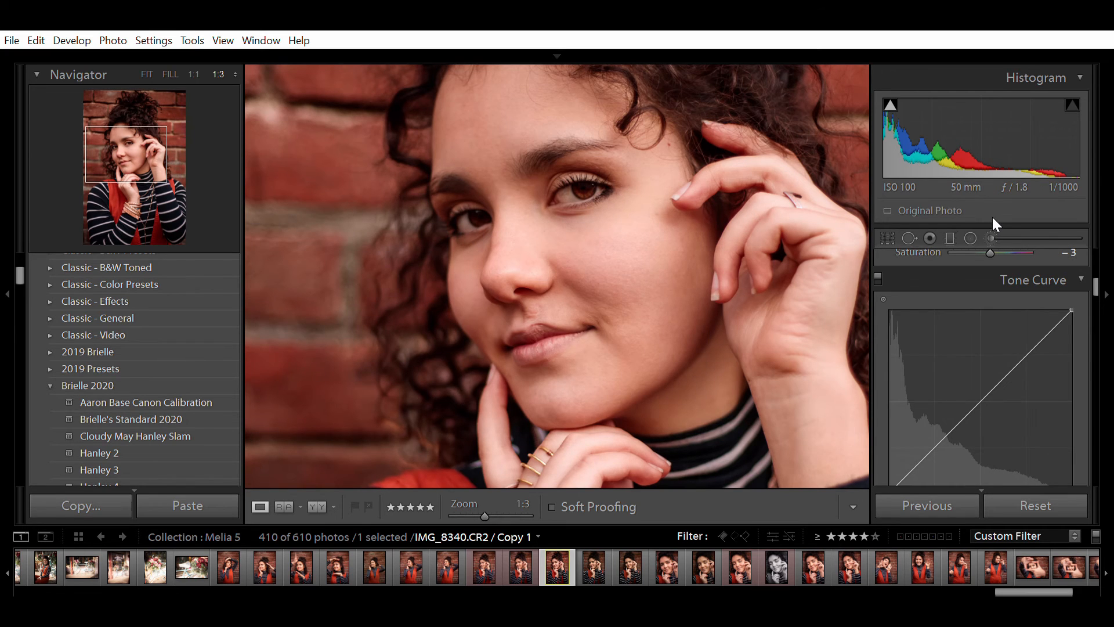
{"action": "left_click", "coordinate": [814, 308]}
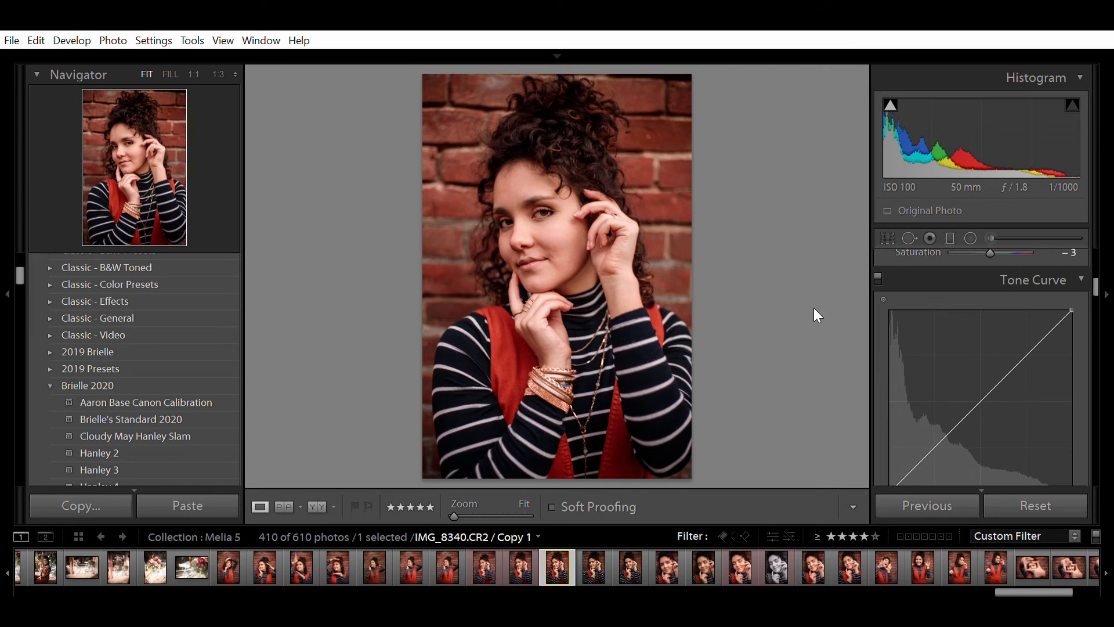
- Raise Shadows to +60, keep Exposure at +0.60 after testing, and set Blacks to −12
{"action": "scroll", "coordinate": [897, 352], "scroll_direction": "up", "scroll_amount": 5}
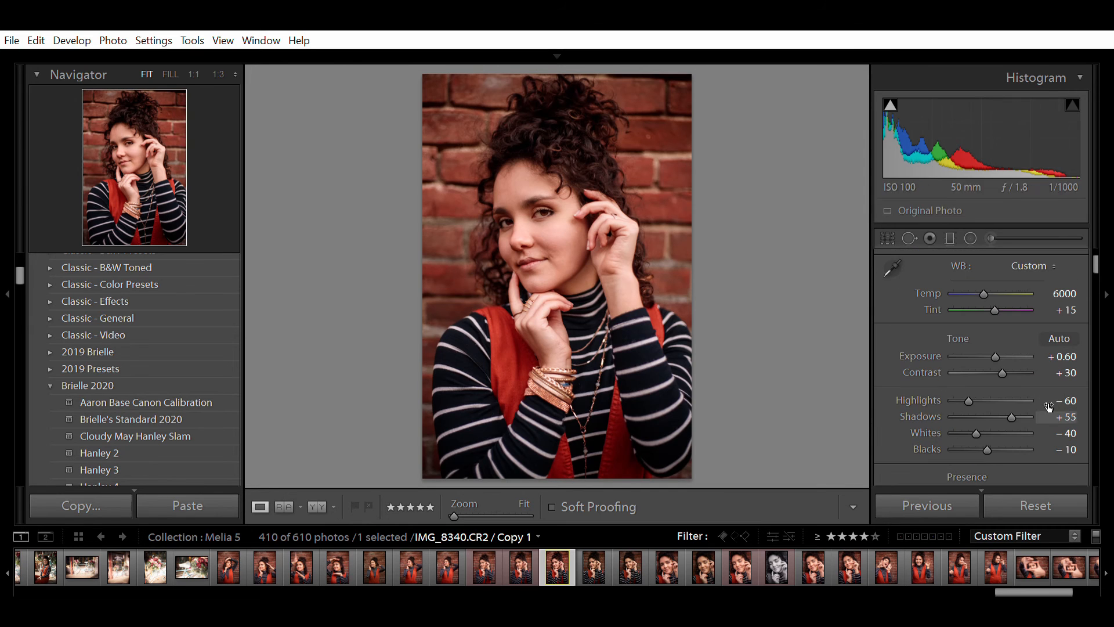
{"action": "left_click", "coordinate": [1068, 416]}
{"action": "key", "text": "Up"}
{"action": "left_click", "coordinate": [1069, 355]}
{"action": "key", "text": "Down"}
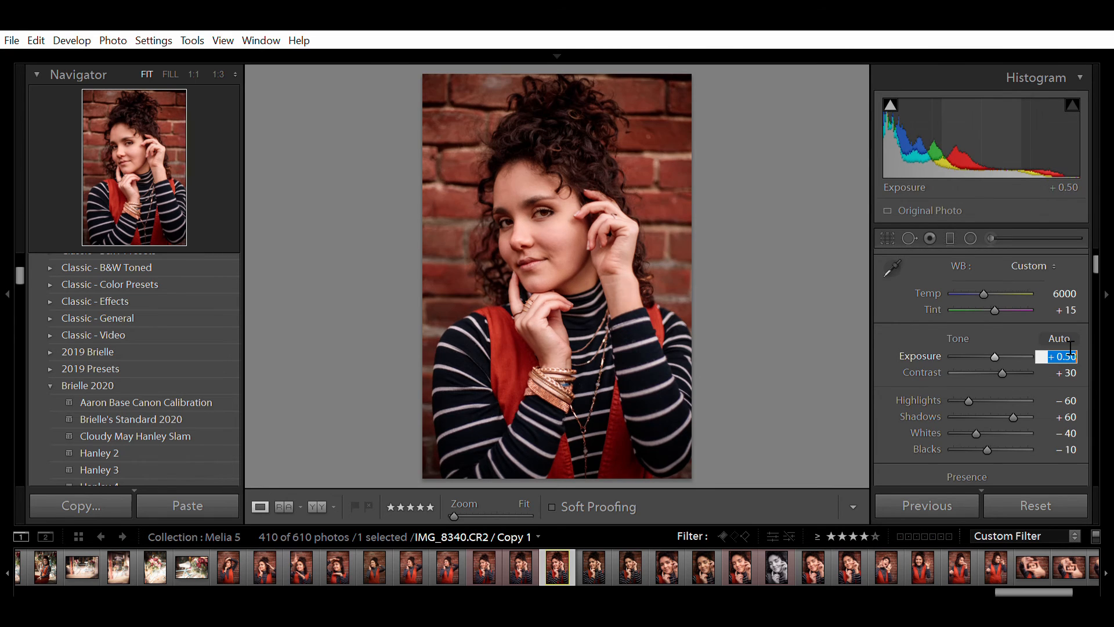
{"action": "key", "text": "Down"}
{"action": "key", "text": "Up"}
{"action": "key", "text": "Up"}
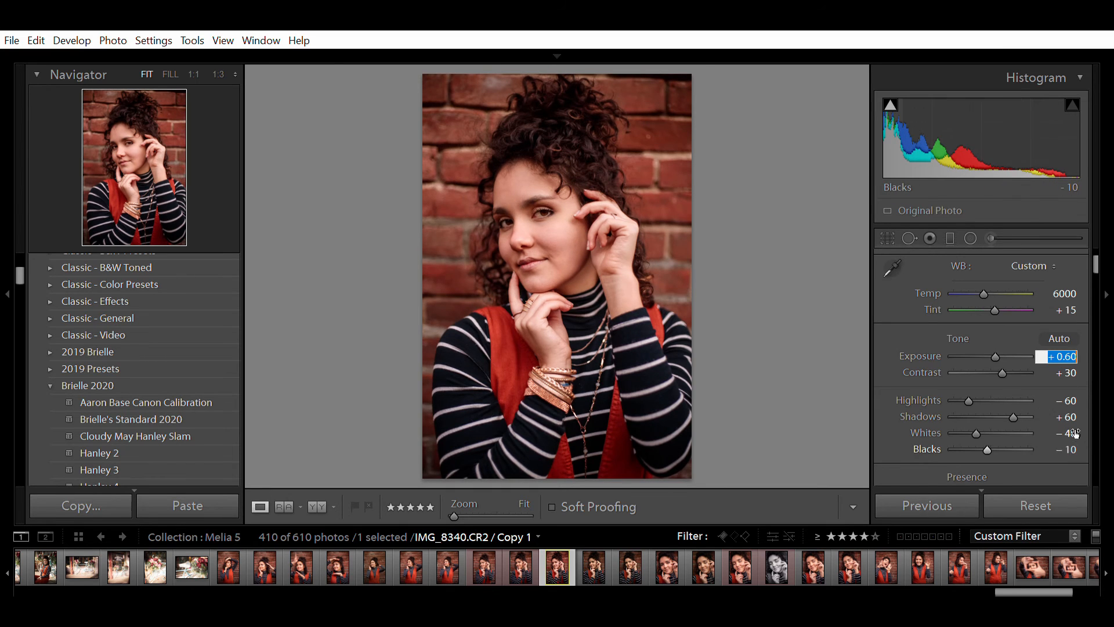
{"action": "left_click", "coordinate": [1072, 449]}
{"action": "key", "text": "Down"}
{"action": "key", "text": "Down"}
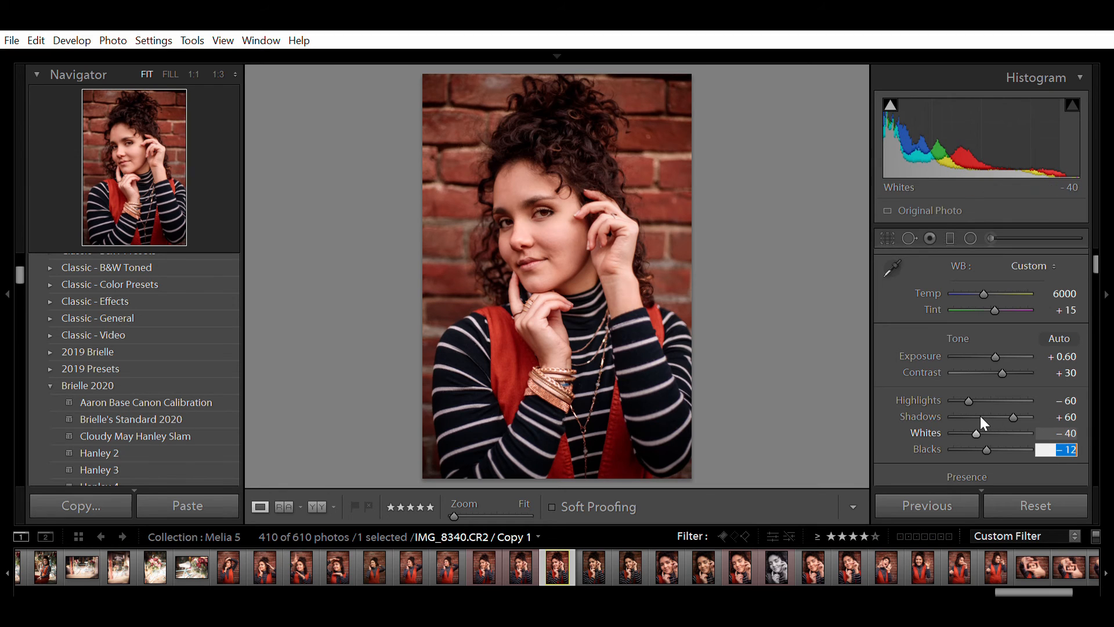
{"action": "key", "text": "Return"}
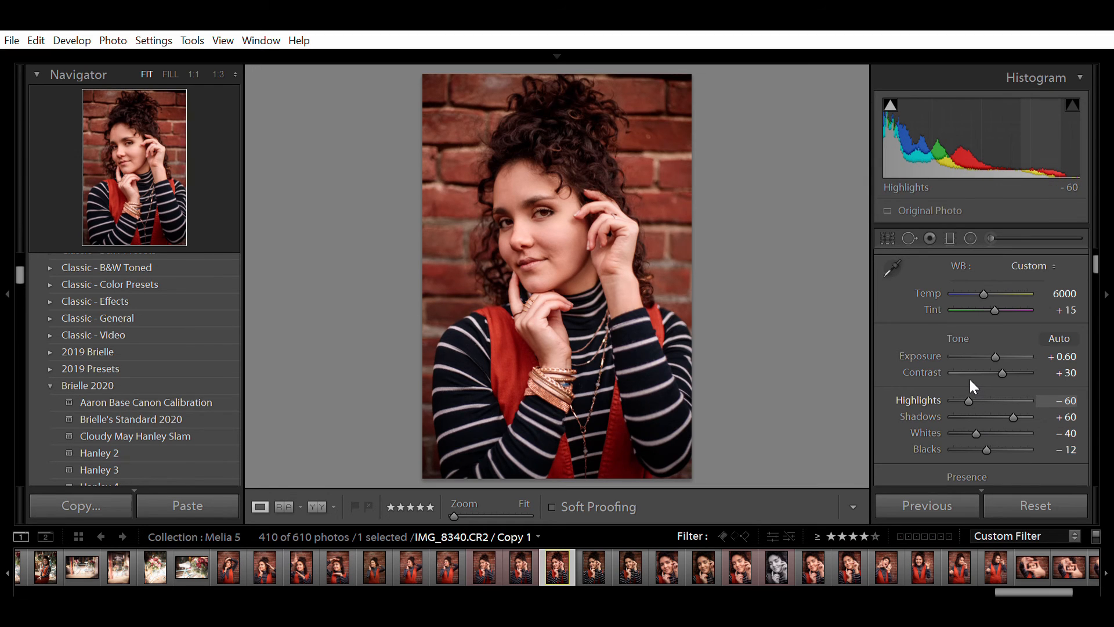
- Set Contrast to +35 and Clarity to +17, bringing Shadows back up after testing lower values
{"action": "mouse_move", "coordinate": [969, 379]}
{"action": "left_mouse_down"}
{"action": "mouse_move", "coordinate": [979, 380]}
{"action": "mouse_move", "coordinate": [970, 381]}
{"action": "left_mouse_up"}
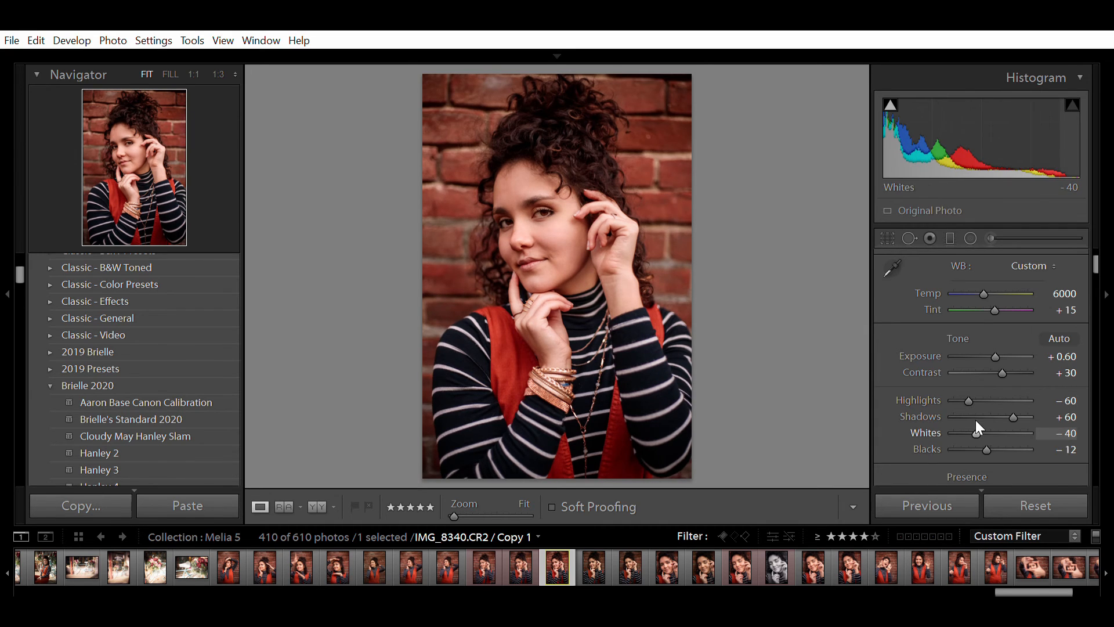
{"action": "left_click_drag", "start_coordinate": [1074, 406], "coordinate": [1008, 399]}
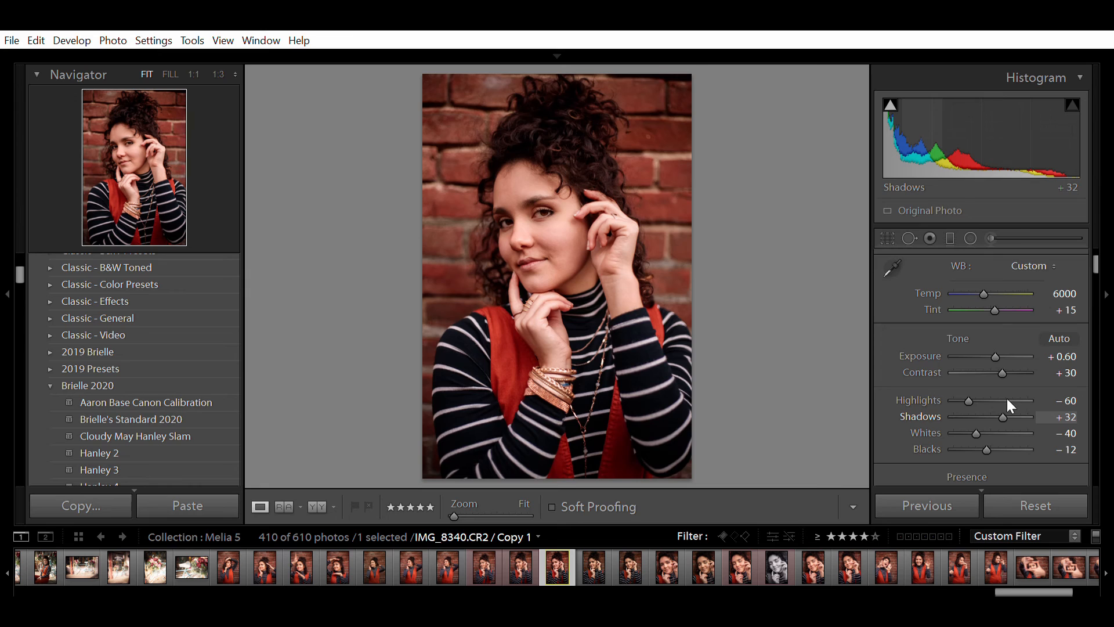
{"action": "left_click", "coordinate": [1052, 406]}
{"action": "key", "text": "Up"}
{"action": "key", "text": "Up"}
{"action": "key", "text": "Up"}
{"action": "key", "text": "Up"}
{"action": "key", "text": "Up"}
{"action": "key", "text": "Up"}
{"action": "key", "text": "Up"}
{"action": "key", "text": "Up"}
{"action": "key", "text": "Up"}
{"action": "key", "text": "Up"}
{"action": "key", "text": "Up"}
{"action": "key", "text": "Up"}
{"action": "left_click", "coordinate": [1075, 369]}
{"action": "key", "text": "Up"}
{"action": "key", "text": "Up"}
{"action": "key", "text": "Up"}
{"action": "key", "text": "Up"}
{"action": "key", "text": "Up"}
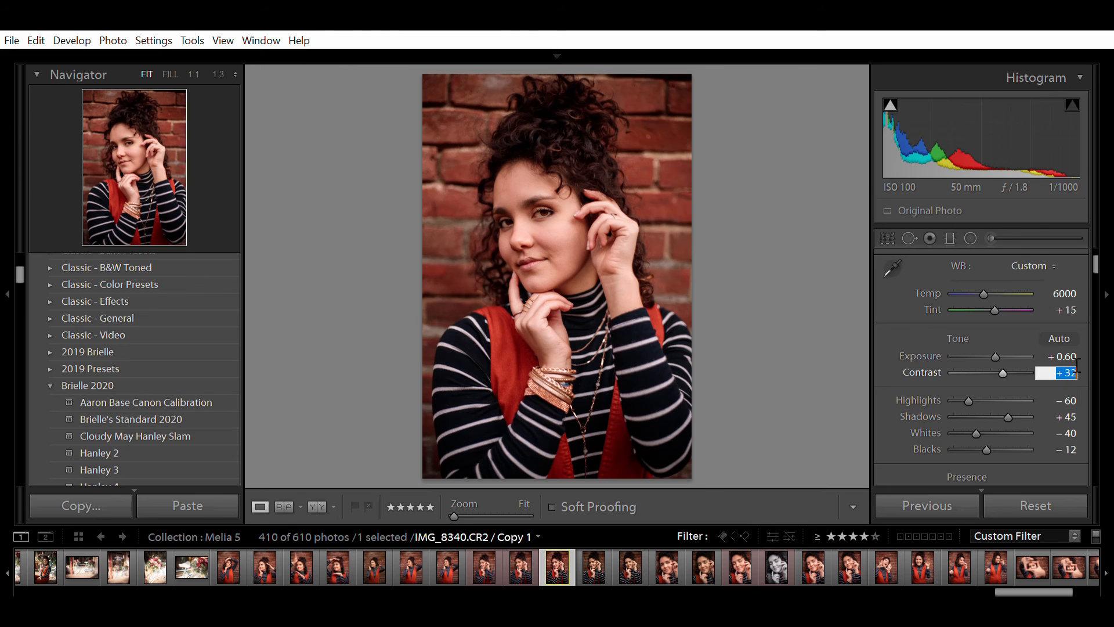
{"action": "scroll", "coordinate": [1088, 375], "scroll_direction": "down", "scroll_amount": 2}
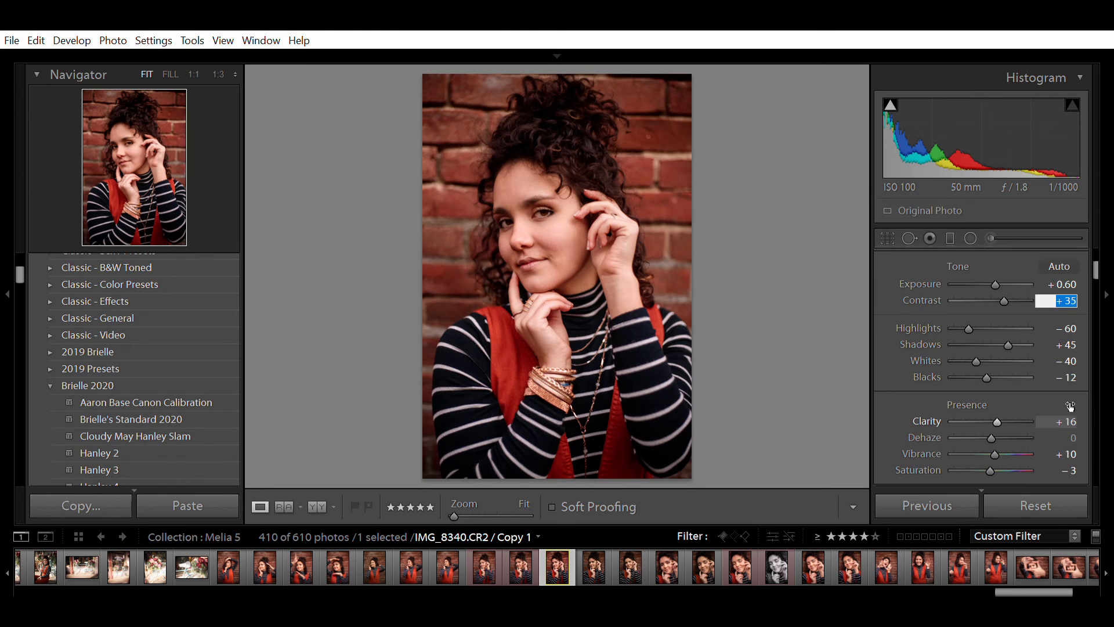
{"action": "left_click", "coordinate": [1067, 421]}
{"action": "key", "text": "Up"}
{"action": "left_click", "coordinate": [1069, 345]}
{"action": "key", "text": "Up"}
{"action": "key", "text": "Up"}
{"action": "key", "text": "Up"}
{"action": "key", "text": "Up"}
{"action": "key", "text": "Up"}
{"action": "key", "text": "Up"}
{"action": "key", "text": "Up"}
{"action": "key", "text": "Up"}
{"action": "key", "text": "Up"}
{"action": "key", "text": "Up"}
{"action": "key", "text": "Up"}
{"action": "key", "text": "Up"}
{"action": "key", "text": "Up"}
{"action": "key", "text": "Up"}
{"action": "key", "text": "Up"}
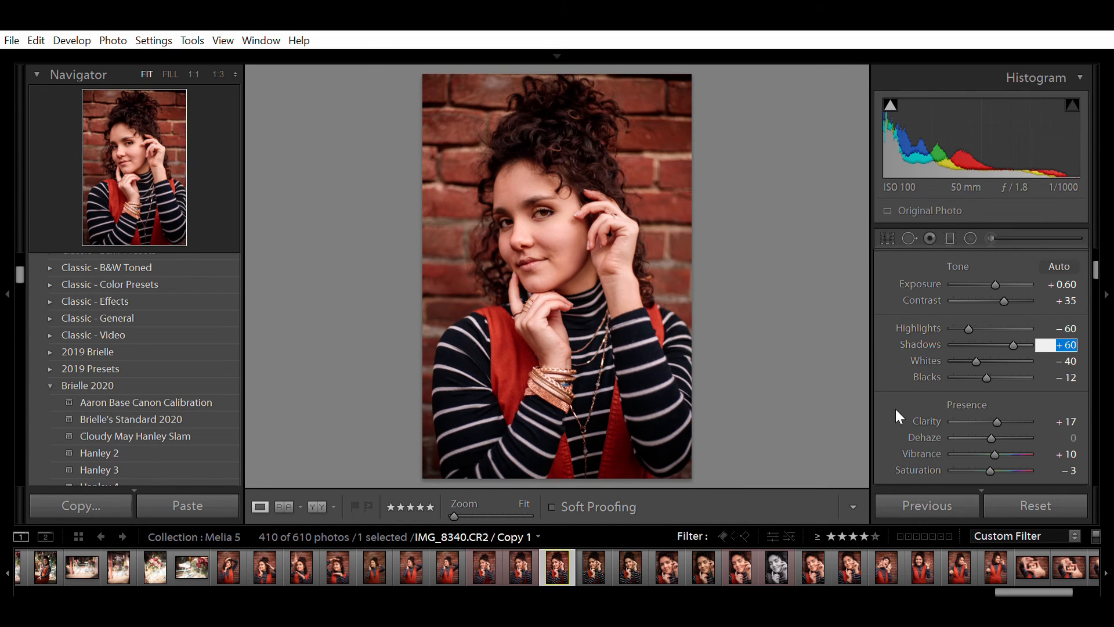
- Commit Shadows at +60, then change the face-softening brush's Clarity from −83 to −55
{"action": "key", "text": "Return"}
{"action": "left_click", "coordinate": [991, 237]}
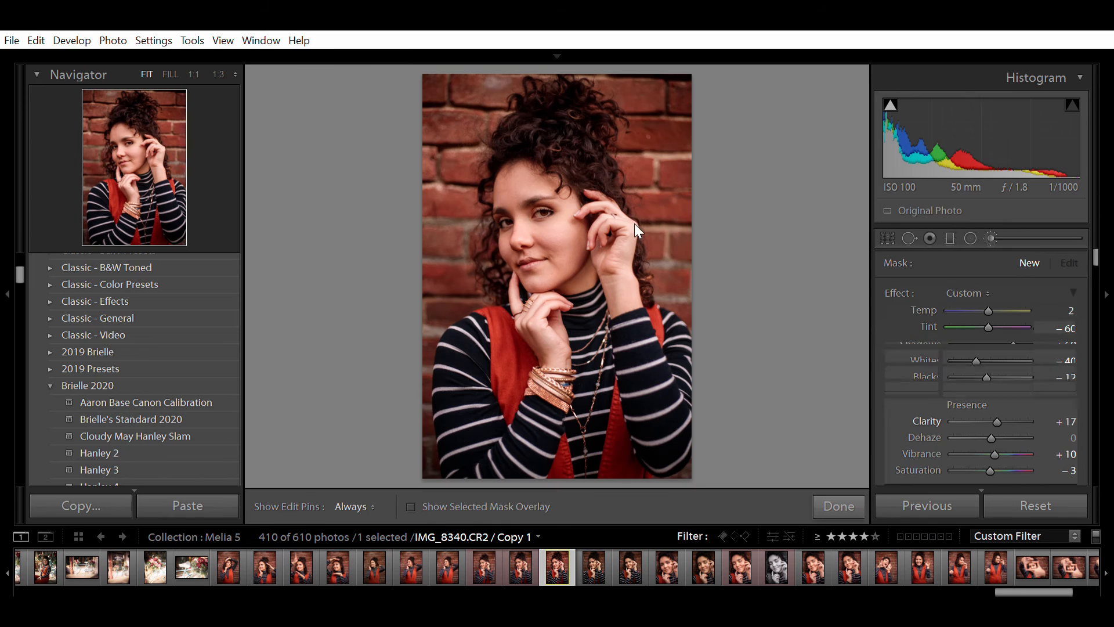
{"action": "left_click", "coordinate": [520, 169]}
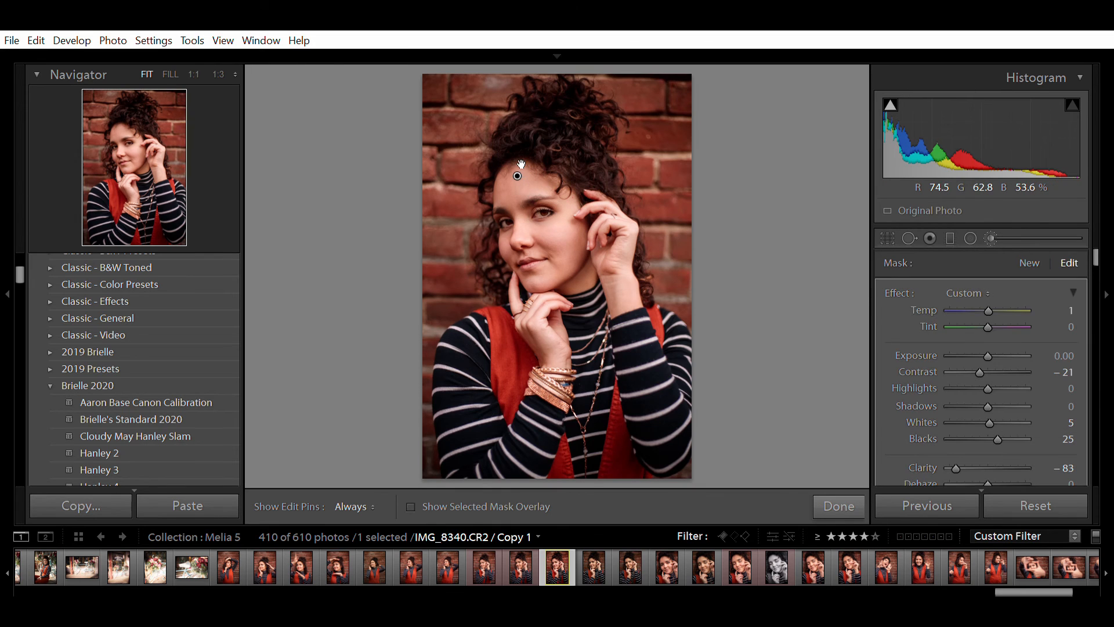
{"action": "mouse_move", "coordinate": [521, 164]}
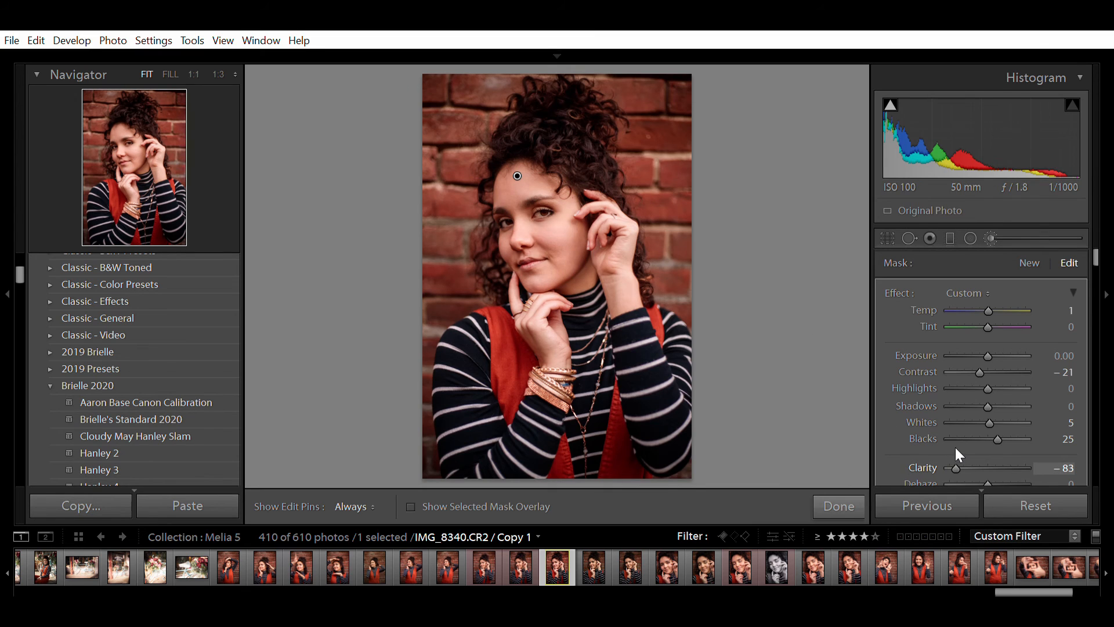
{"action": "left_click_drag", "start_coordinate": [955, 448], "coordinate": [965, 447]}
{"action": "left_click", "coordinate": [1056, 467]}
{"action": "left_click", "coordinate": [848, 491]}
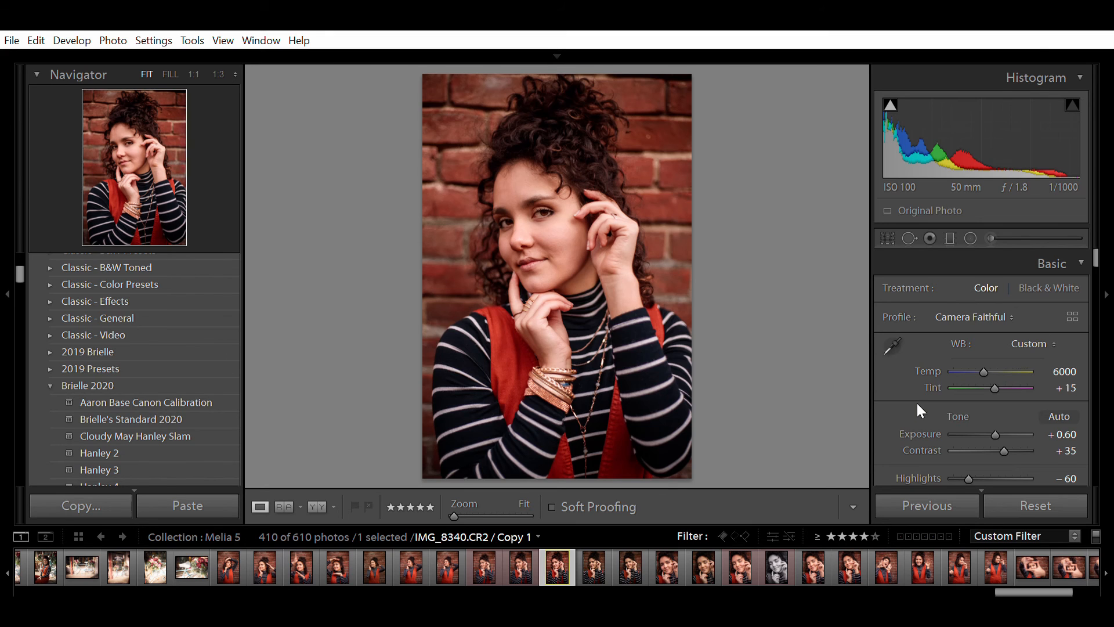
{"action": "key", "text": "backslash"}
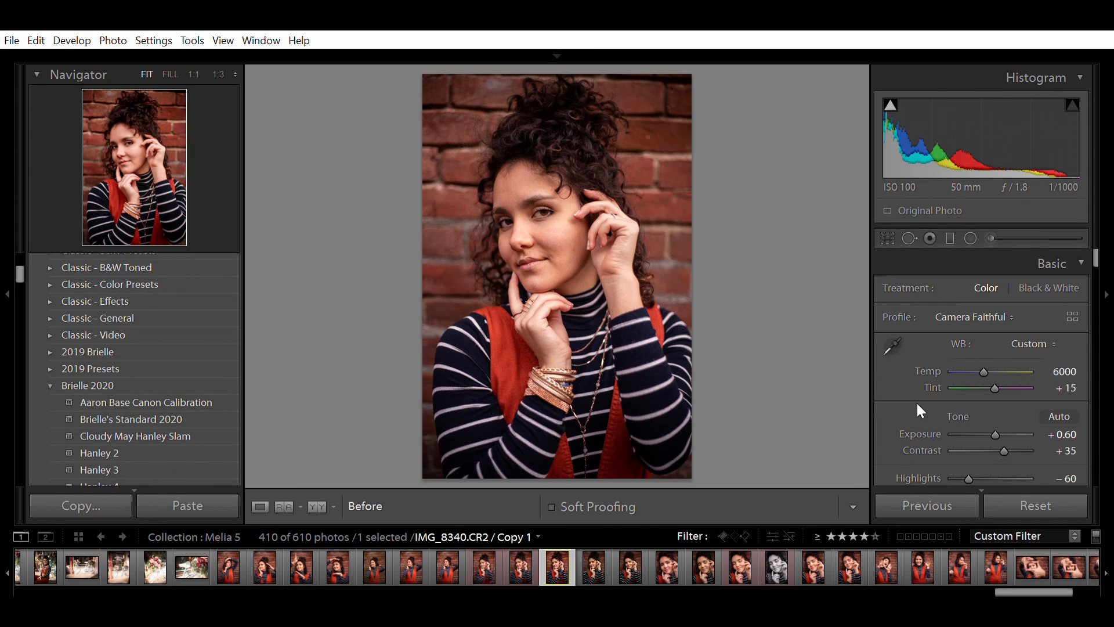
{"action": "key", "text": "backslash"}
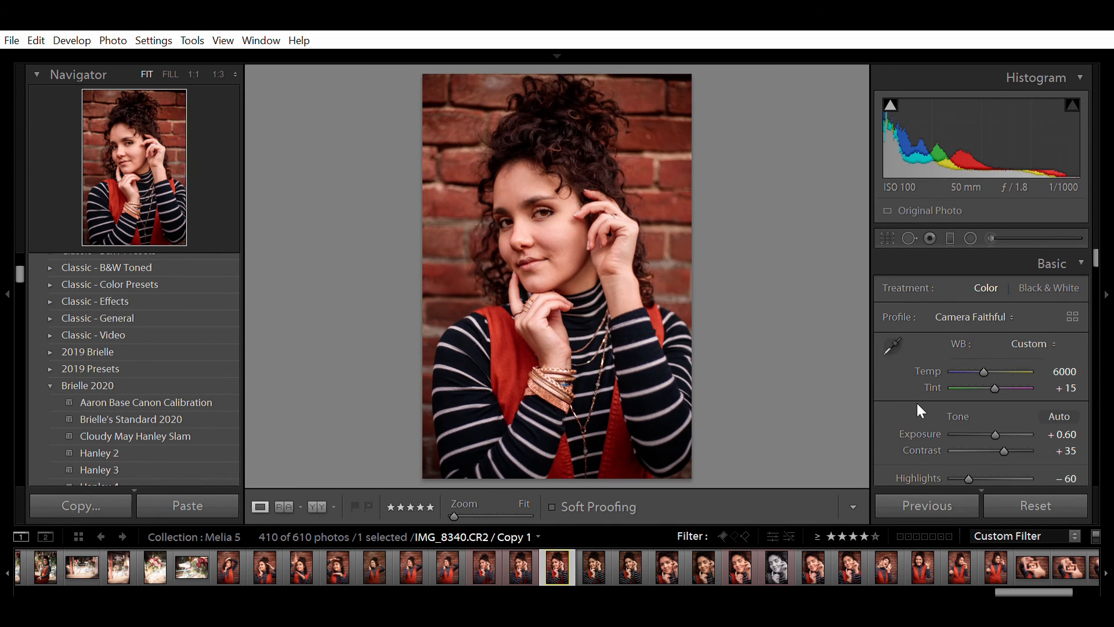
{"action": "key", "text": "backslash"}
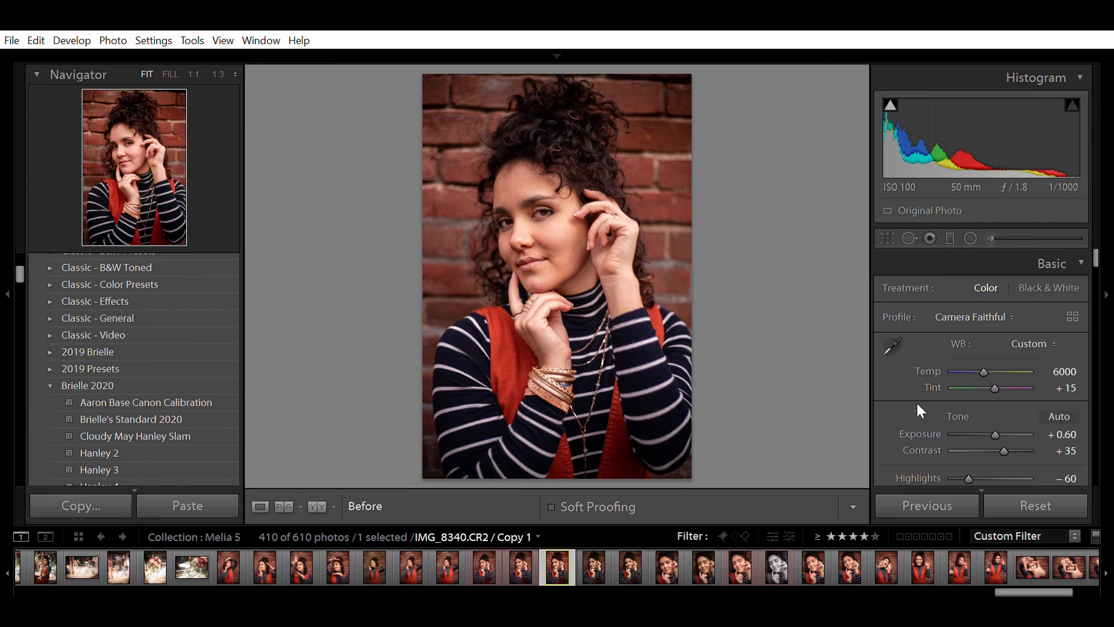
{"action": "key", "text": "backslash"}
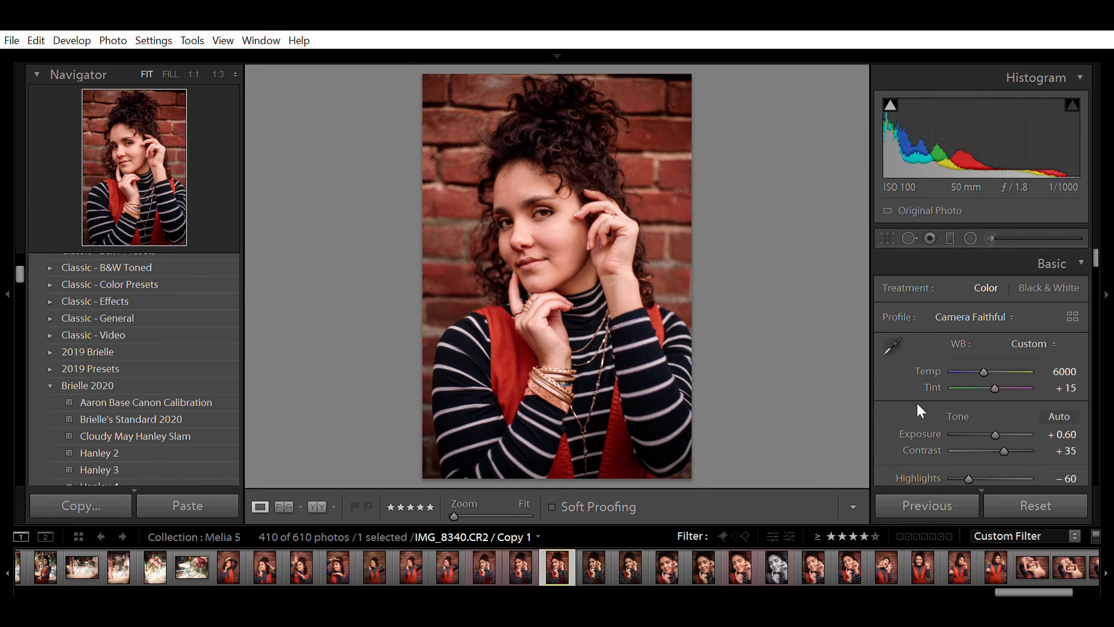
{"action": "key", "text": "backslash"}
- Zoom in on her eyes and paint the eye-brightening brush over the right iris
{"action": "left_click", "coordinate": [535, 197]}
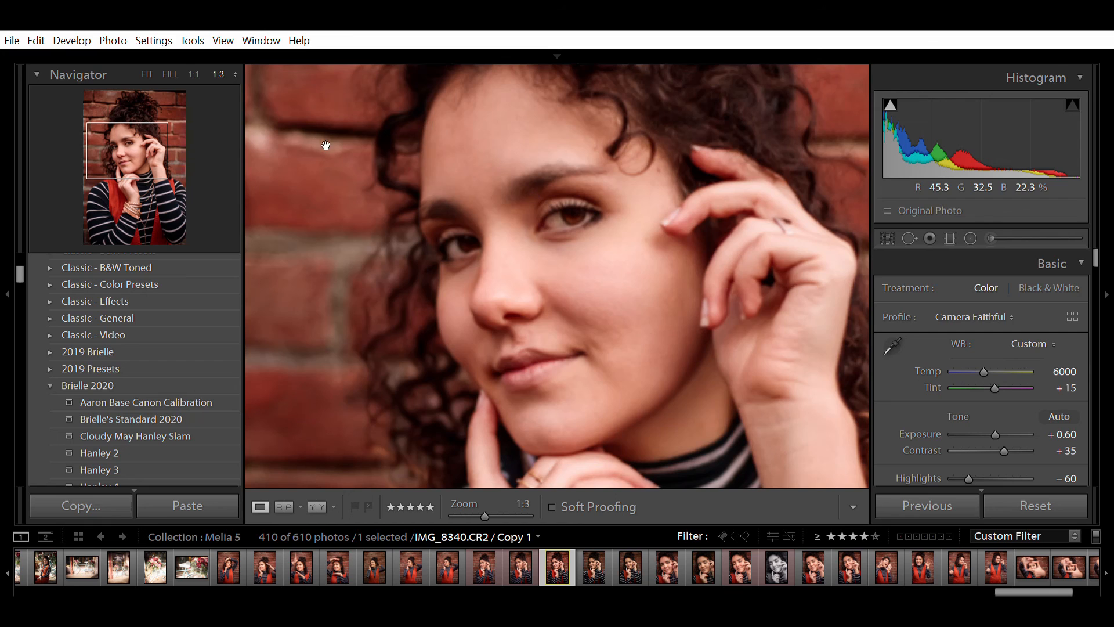
{"action": "left_click_drag", "start_coordinate": [580, 260], "coordinate": [588, 293]}
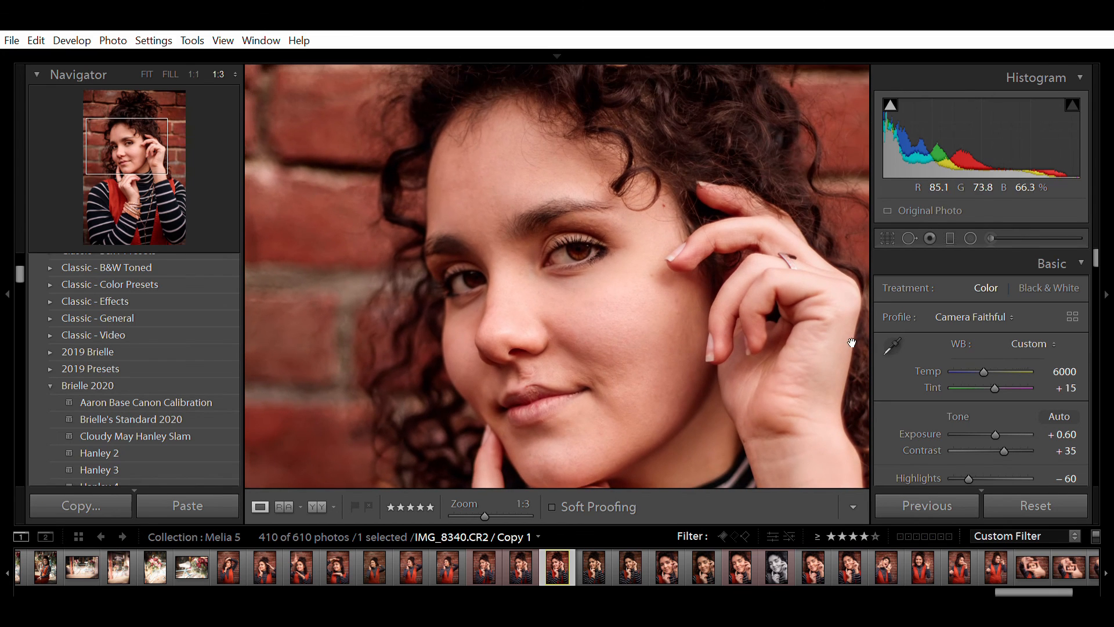
{"action": "left_click", "coordinate": [991, 235]}
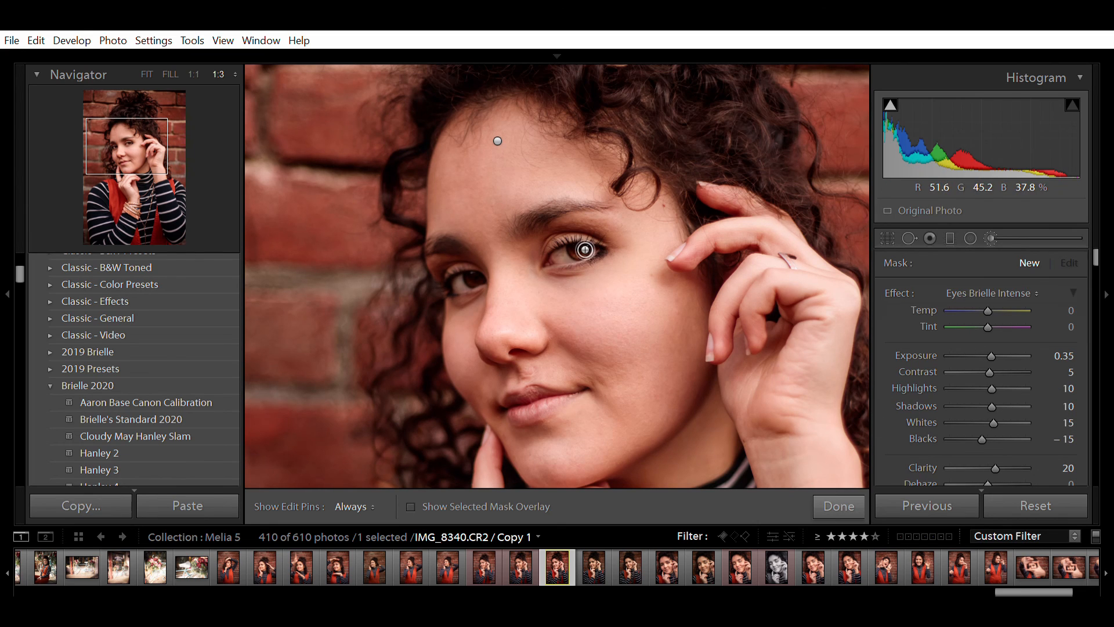
{"action": "key", "text": "h"}
{"action": "left_click_drag", "start_coordinate": [591, 241], "coordinate": [597, 242]}
{"action": "left_click_drag", "start_coordinate": [482, 271], "coordinate": [487, 270]}
{"action": "key", "text": "h"}
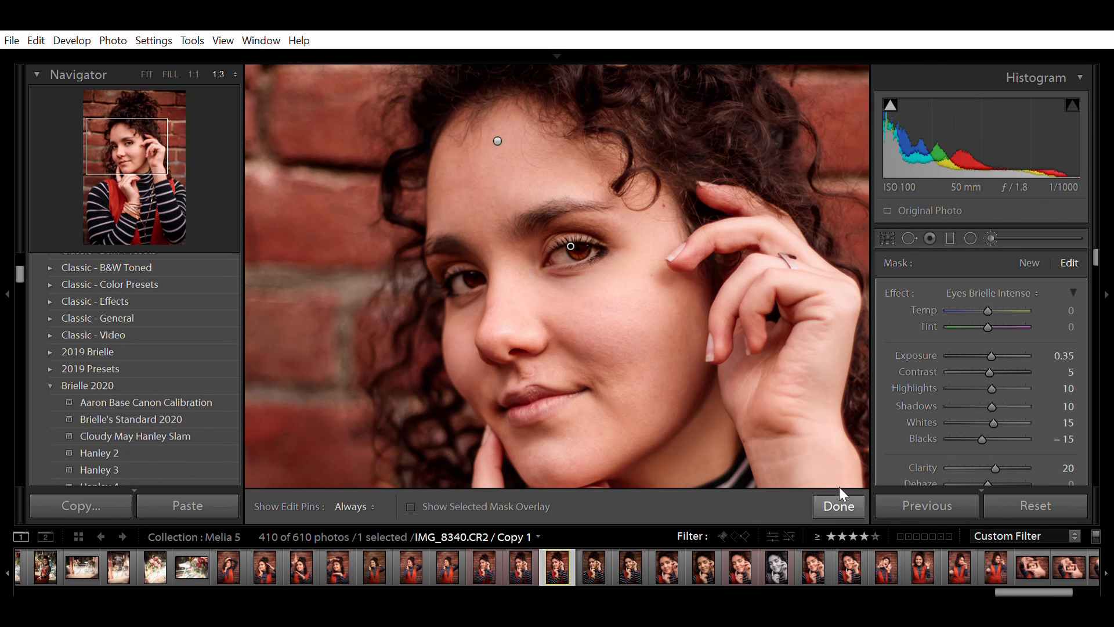
{"action": "left_click", "coordinate": [842, 488]}
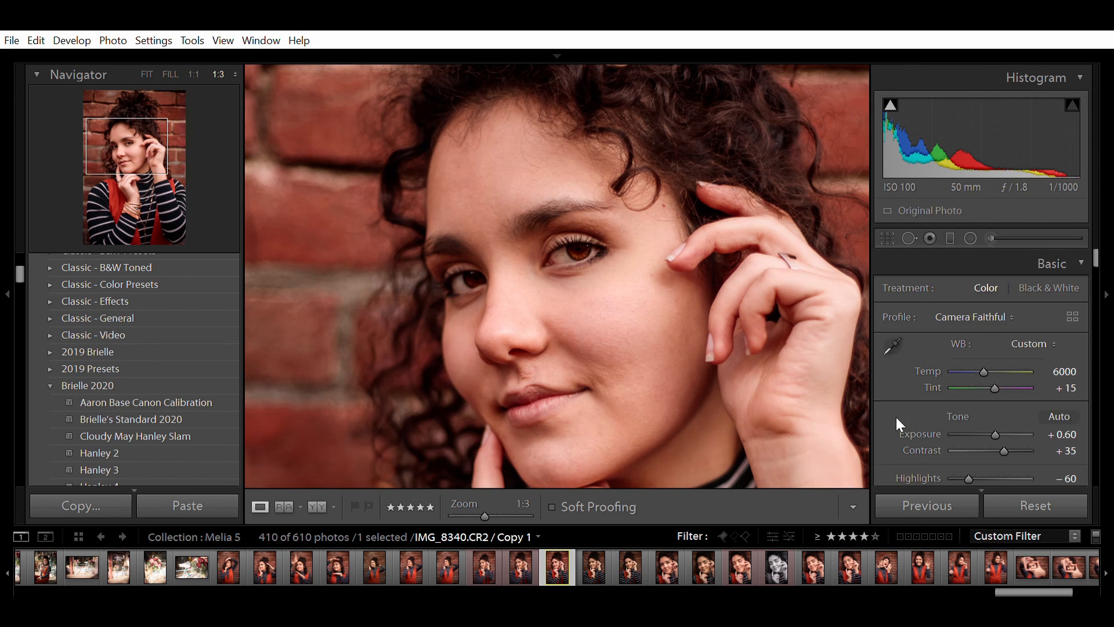
- Toggle the brush adjustments off and on to compare, then fit the whole photo in view
{"action": "left_click", "coordinate": [990, 237]}
{"action": "scroll", "coordinate": [893, 403], "scroll_direction": "down", "scroll_amount": 10}
{"action": "left_click", "coordinate": [887, 404]}
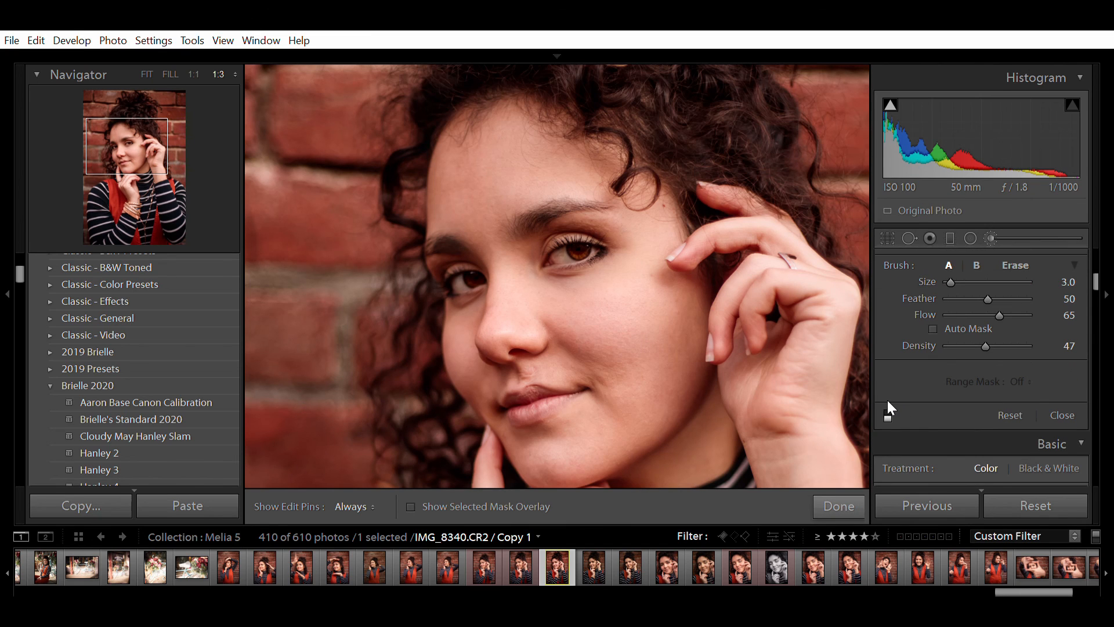
{"action": "left_click", "coordinate": [887, 401]}
{"action": "left_click", "coordinate": [848, 505]}
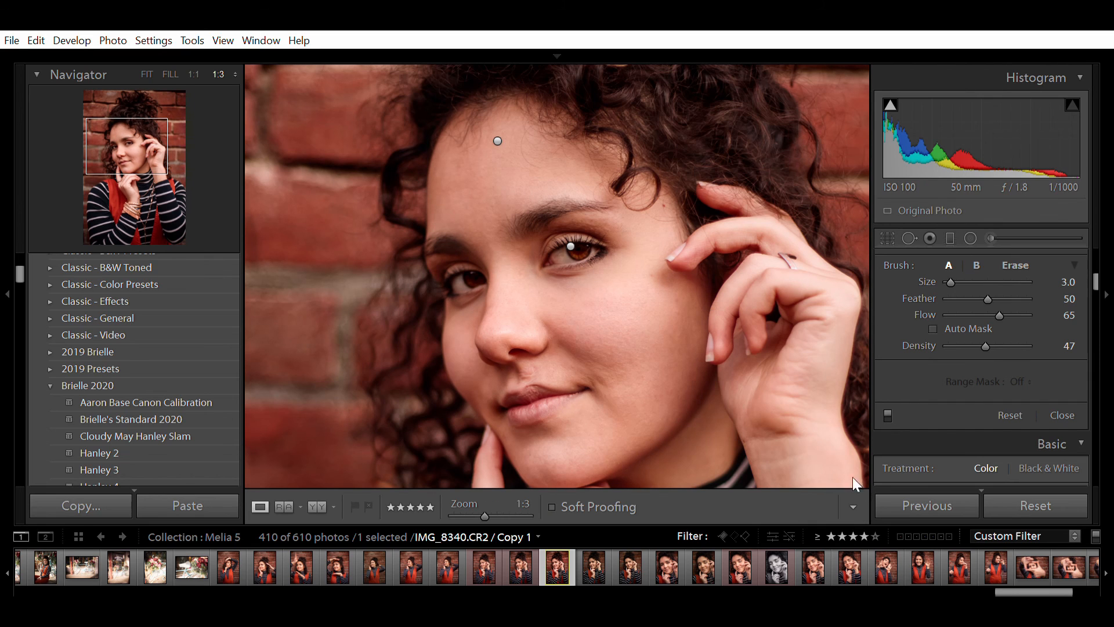
{"action": "left_click", "coordinate": [704, 356]}
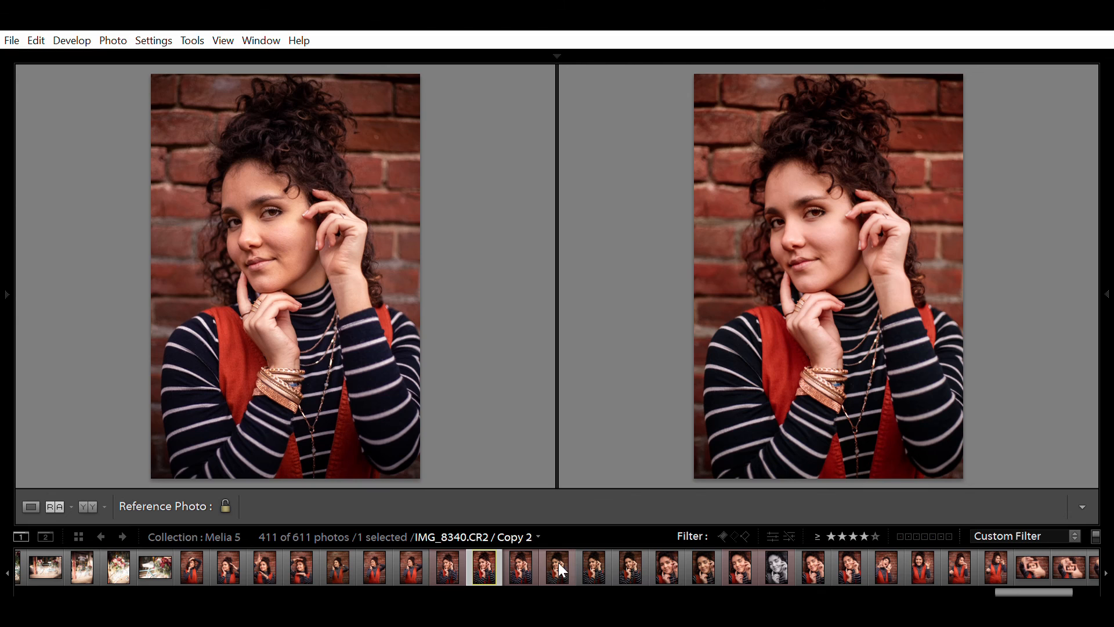
- Load the darker, cooler copy as the Reference View comparison, then return to single Loupe view
{"action": "left_click_drag", "start_coordinate": [559, 564], "coordinate": [258, 255]}
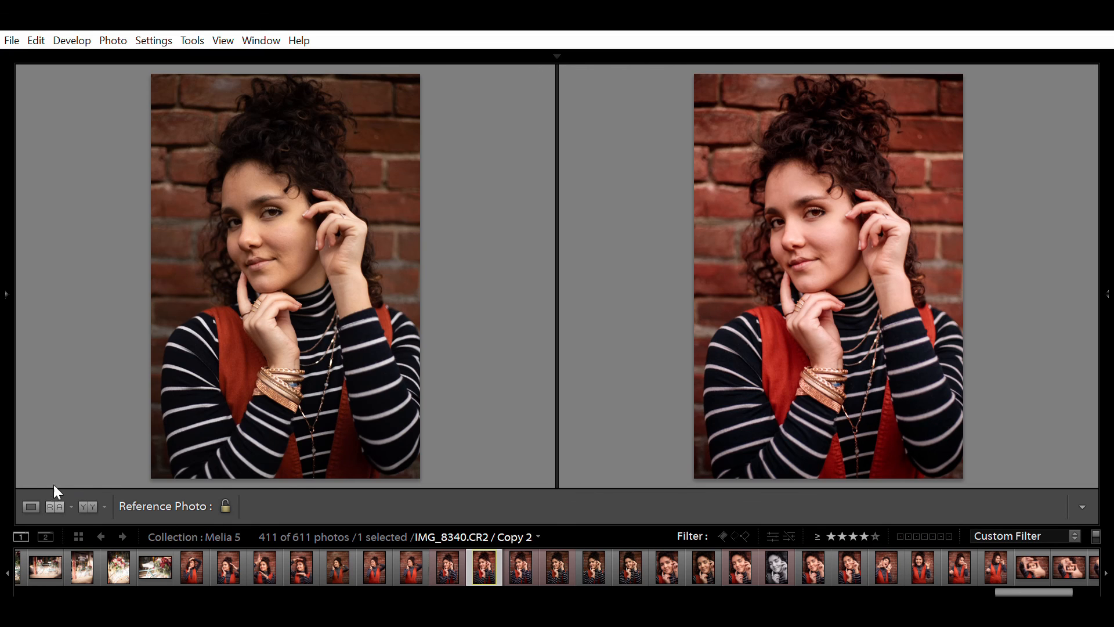
{"action": "left_click", "coordinate": [32, 503]}
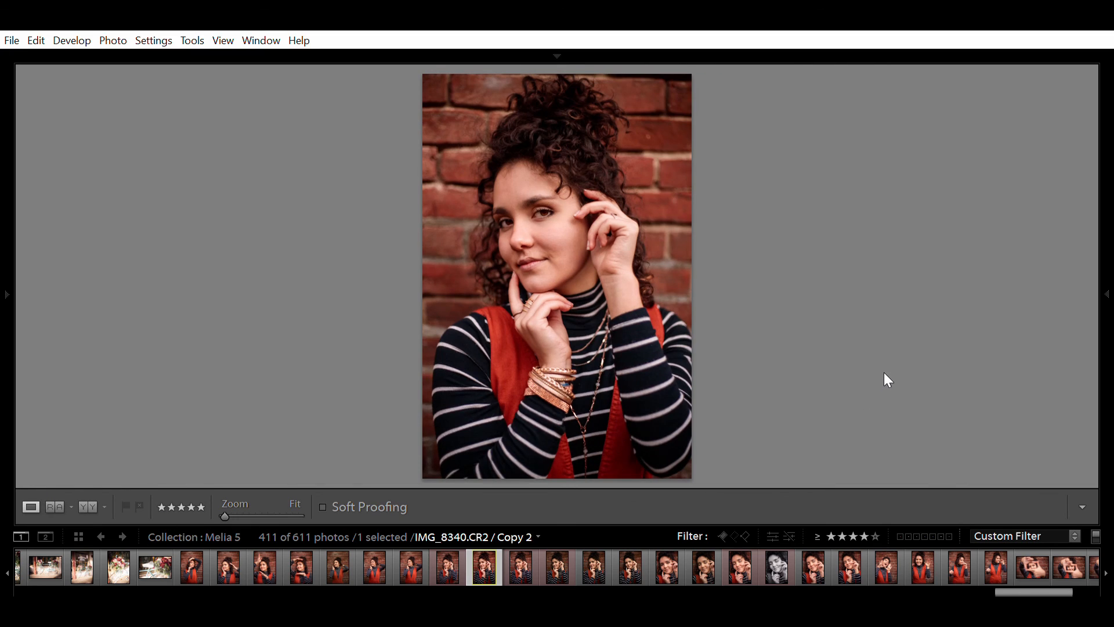